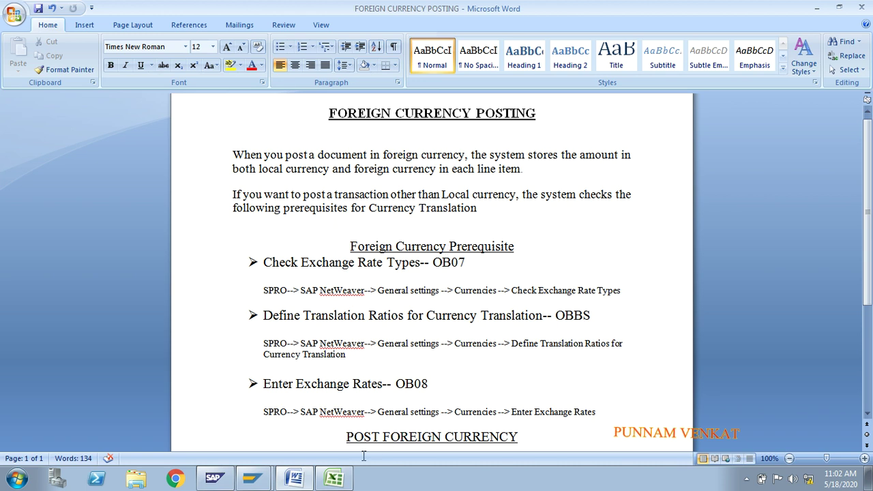
# Step: In Excel, review the currency sentence in D3 and the three currency names in D5:D7
pyautogui.click(334, 478)
pyautogui.click(413, 348)
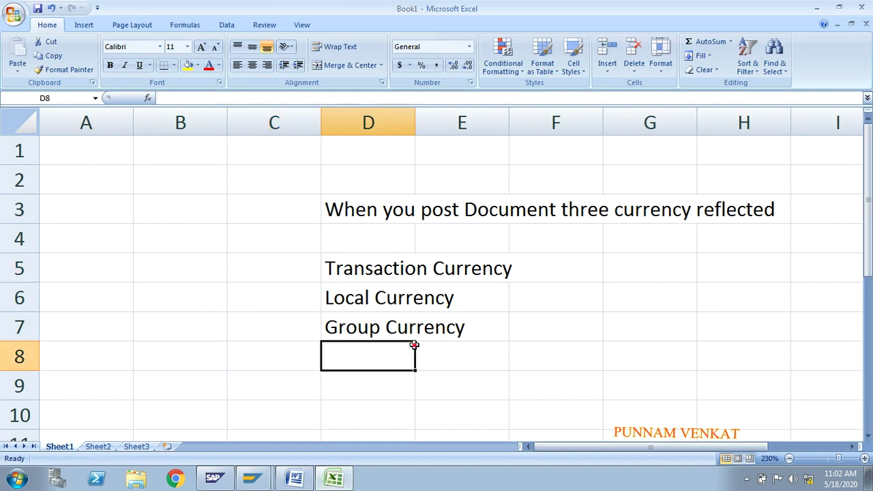
pyautogui.click(374, 217)
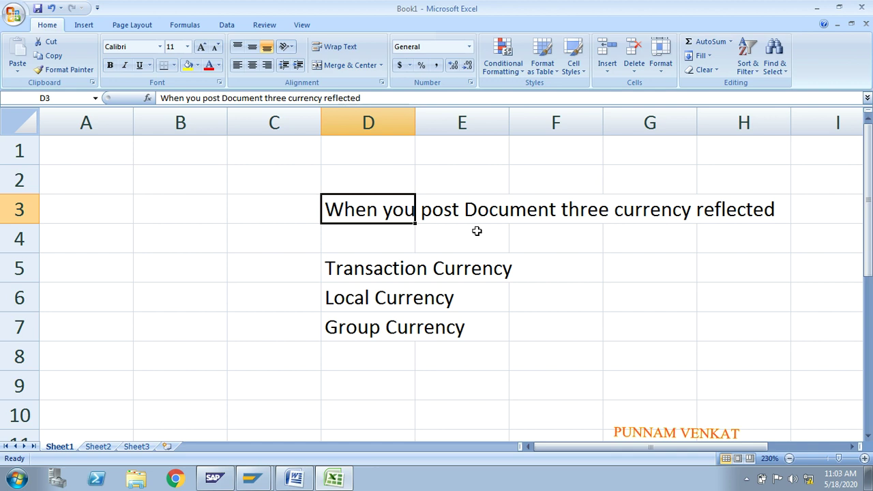
pyautogui.click(370, 273)
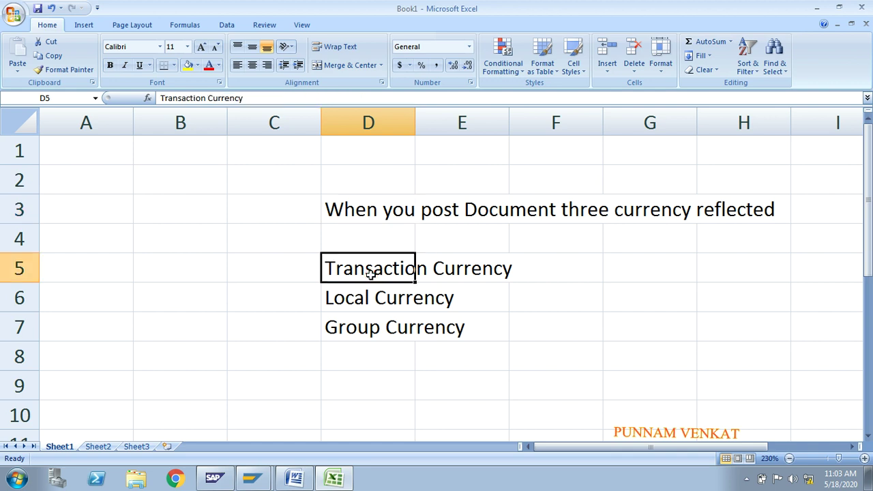
pyautogui.moveTo(371, 273); pyautogui.dragTo(369, 327)
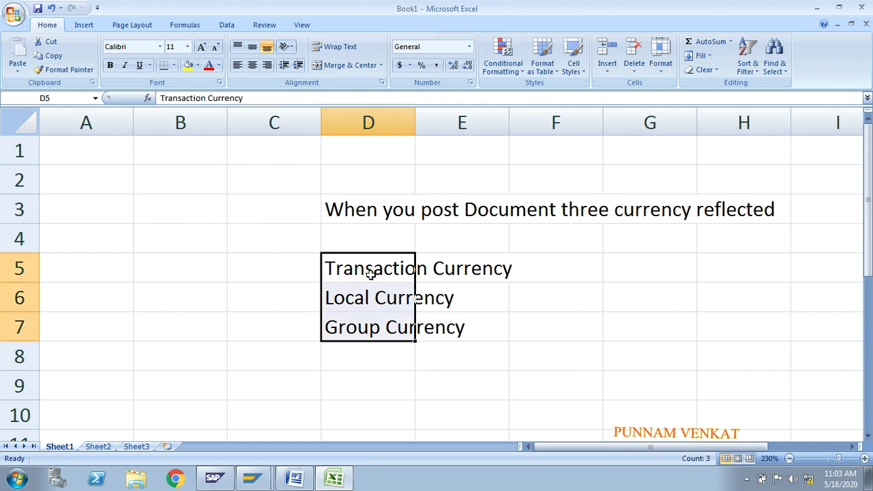
pyautogui.click(360, 274)
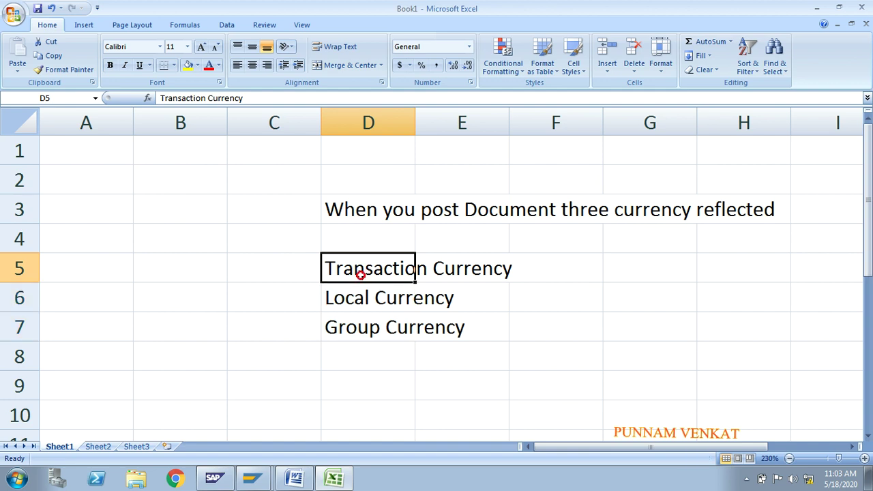
pyautogui.click(347, 306)
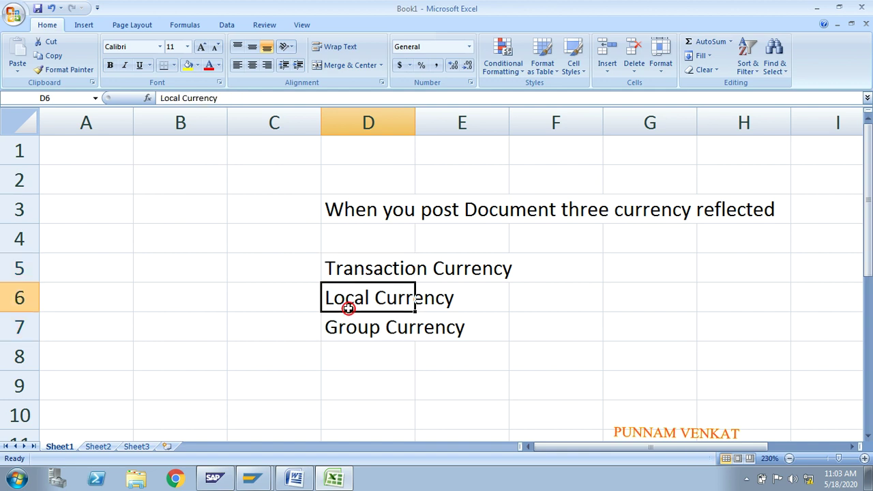
pyautogui.click(346, 332)
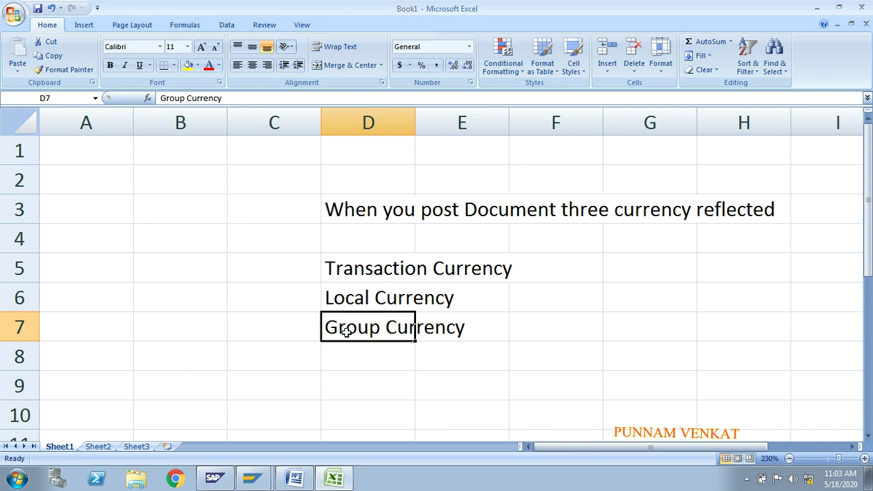
# Step: Explain Transaction, Local and Group Currency in turn, then bring SAP Easy Access forward
pyautogui.click(348, 268)
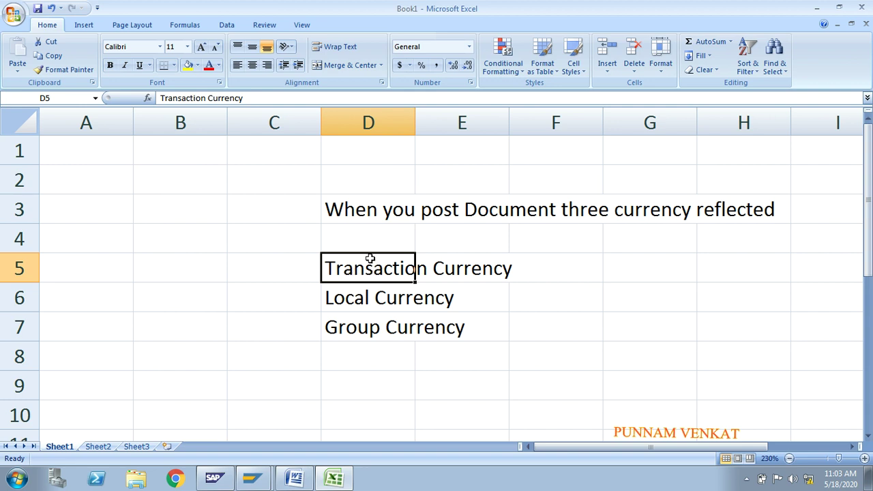
pyautogui.click(340, 300)
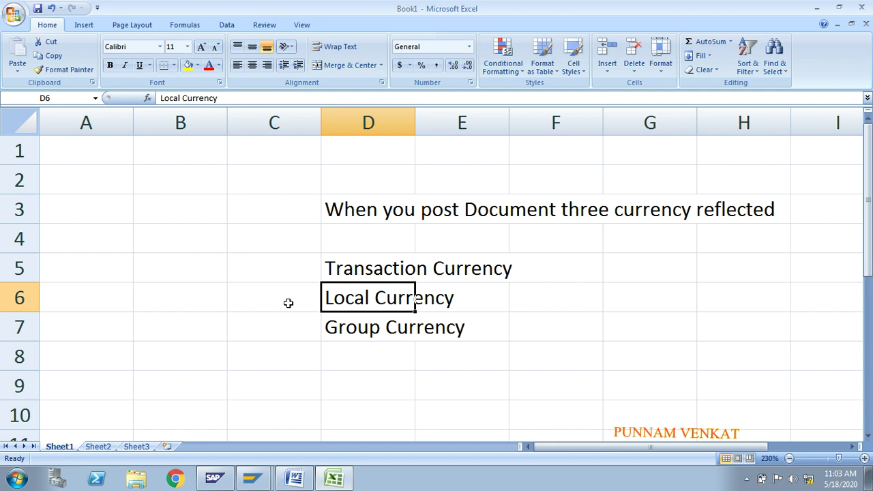
pyautogui.click(351, 328)
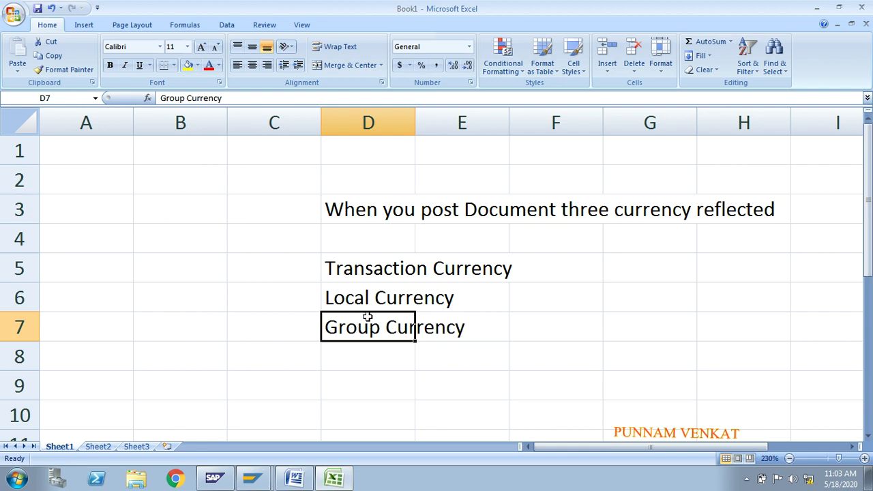
pyautogui.click(347, 305)
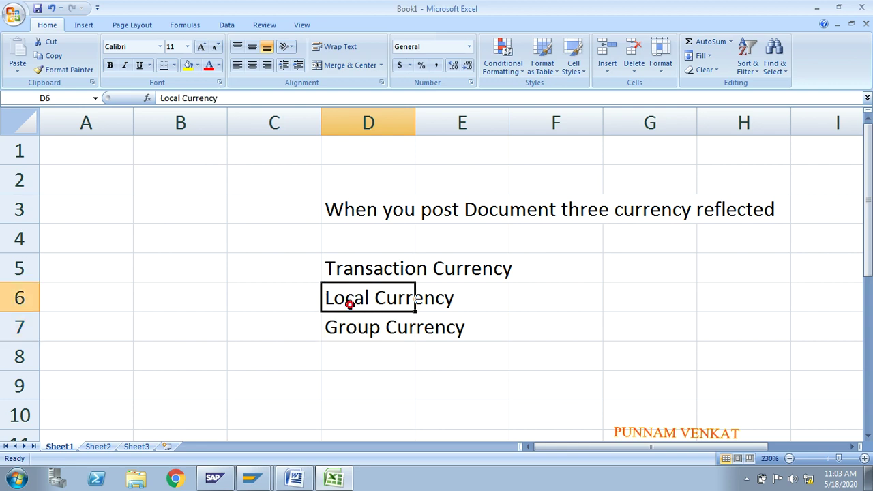
pyautogui.click(348, 270)
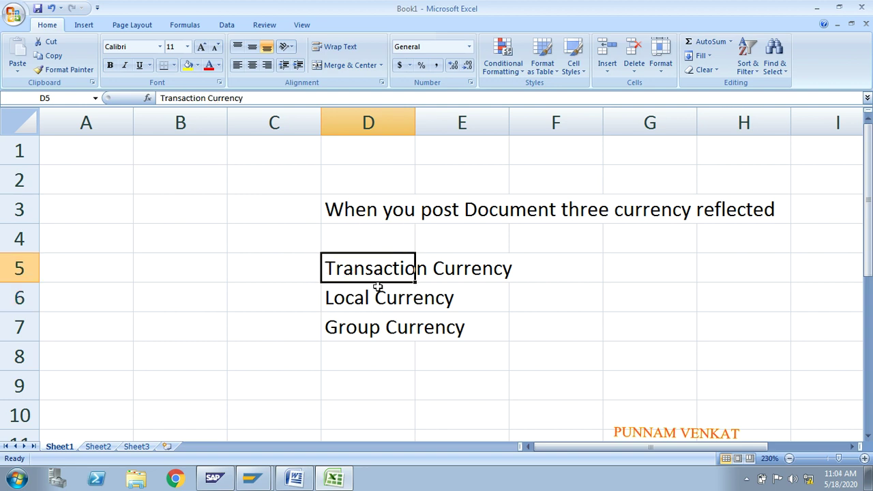
pyautogui.click(256, 480)
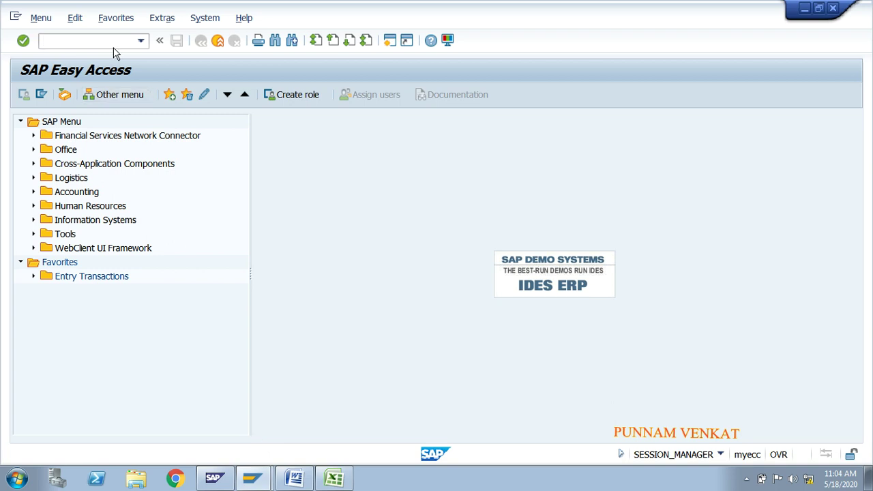
pyautogui.write('FB50')
pyautogui.press('Return')
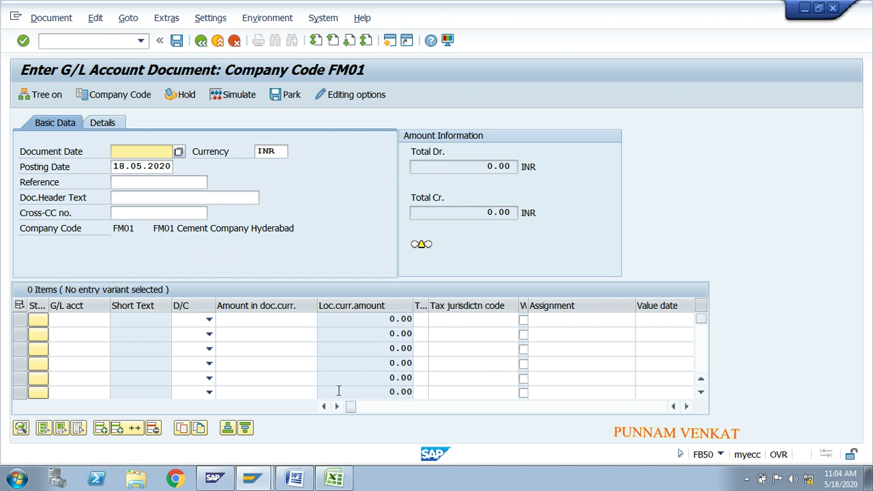
pyautogui.click(273, 150)
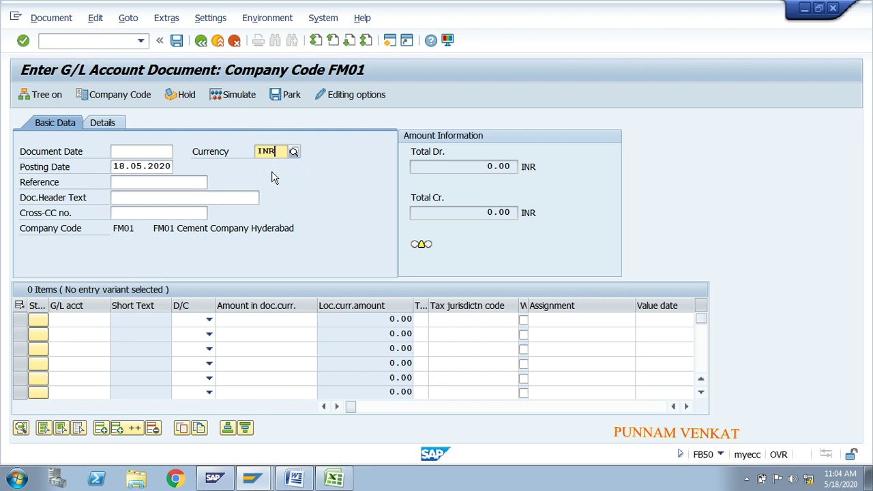
pyautogui.click(335, 479)
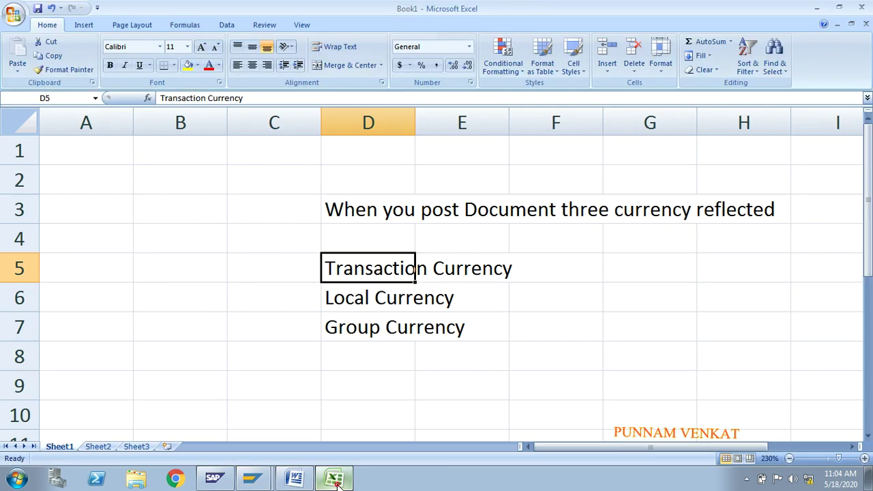
pyautogui.click(342, 302)
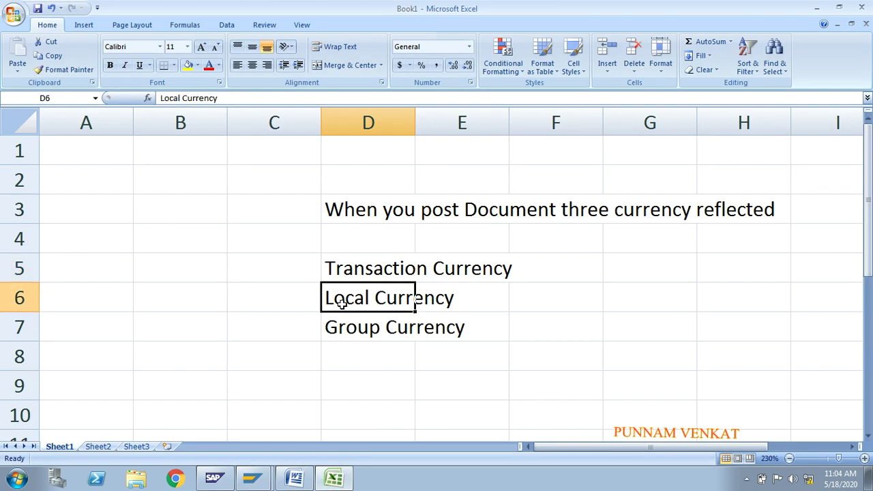
pyautogui.hotkey('alt', 'Tab')
pyautogui.click(101, 44)
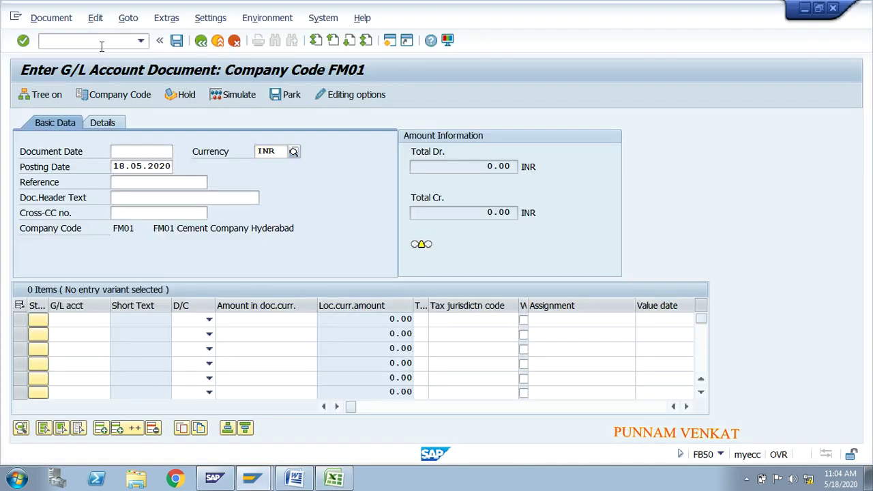
pyautogui.write('/n')
pyautogui.press('Return')
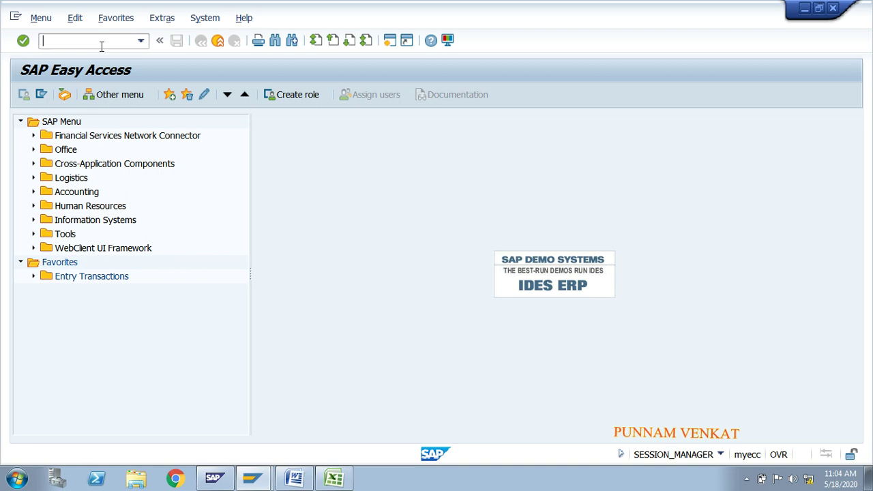
# Step: Run SPRO and open the SAP Reference IMG
pyautogui.click(102, 43)
pyautogui.write('SPRO')
pyautogui.press('Return')
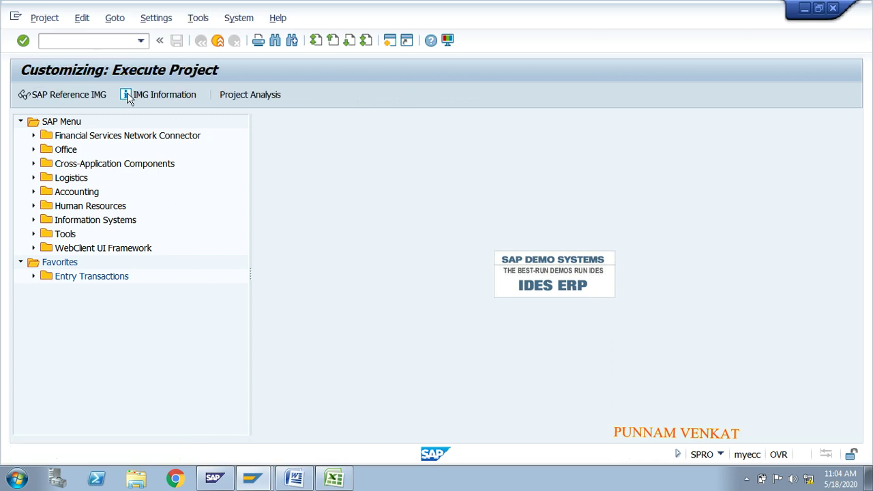
pyautogui.click(79, 93)
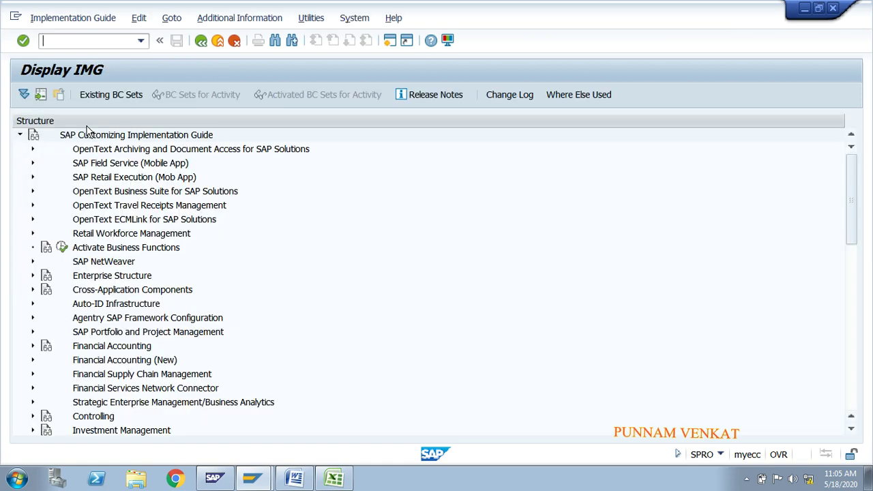
# Step: Expand Enterprise Structure > Definition > Financial Accounting and execute Edit, Copy, Delete, Check Company Code
pyautogui.click(96, 220)
pyautogui.press('Down')
pyautogui.press('Down')
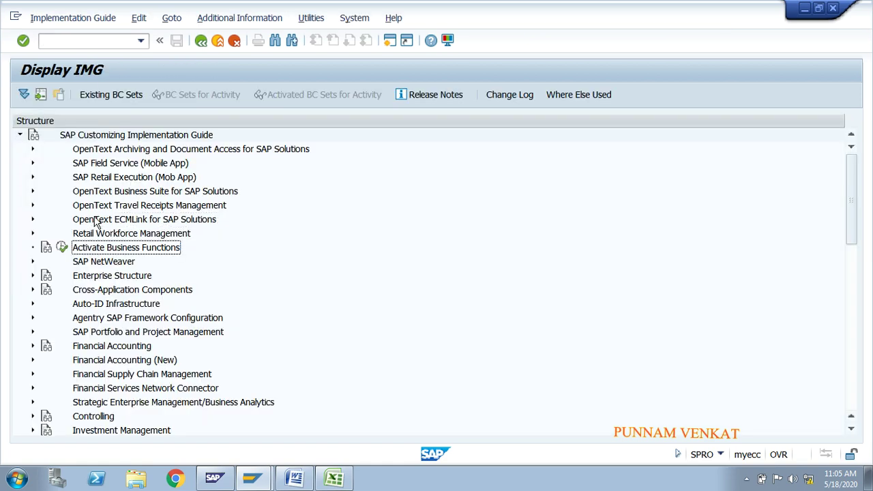
pyautogui.press('Down')
pyautogui.press('Up')
pyautogui.press('Up')
pyautogui.press('Down')
pyautogui.press('Down')
pyautogui.press('Right')
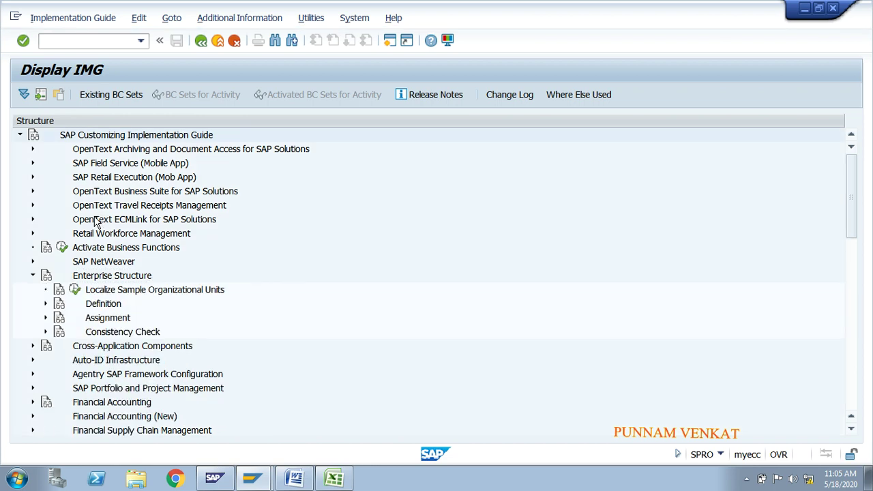
pyautogui.press('Down')
pyautogui.press('Down')
pyautogui.press('Right')
pyautogui.press('Down')
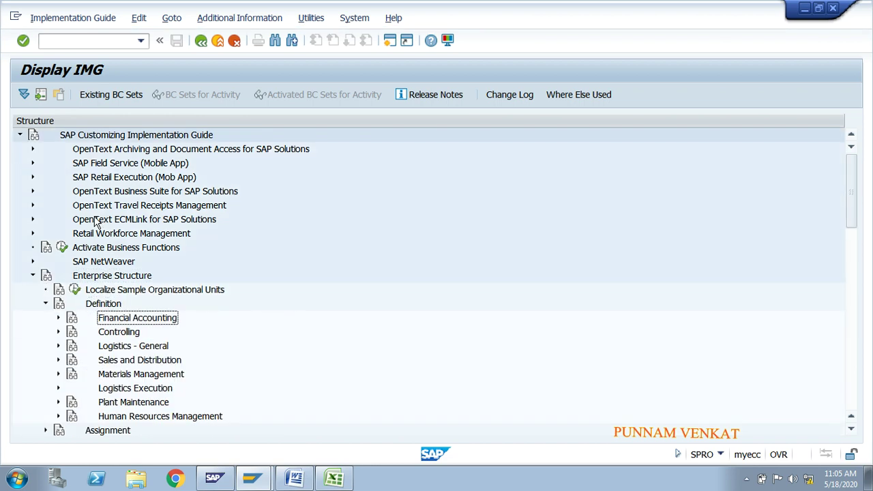
pyautogui.press('Right')
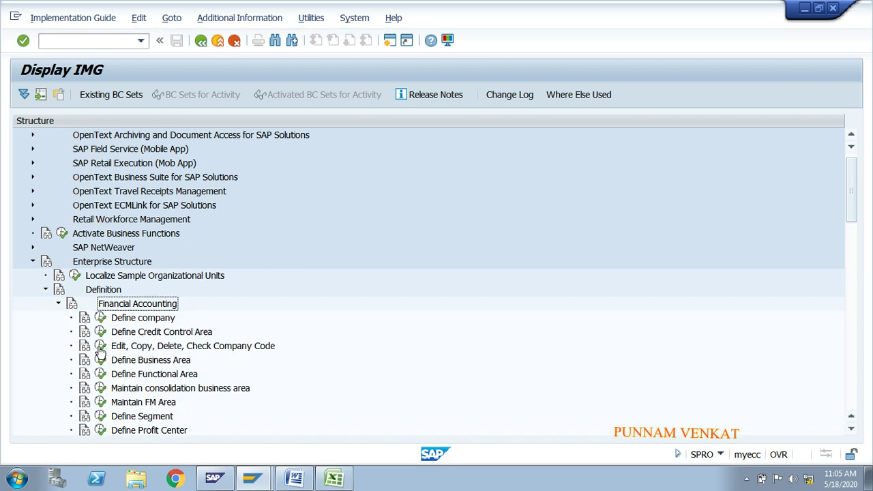
pyautogui.click(100, 347)
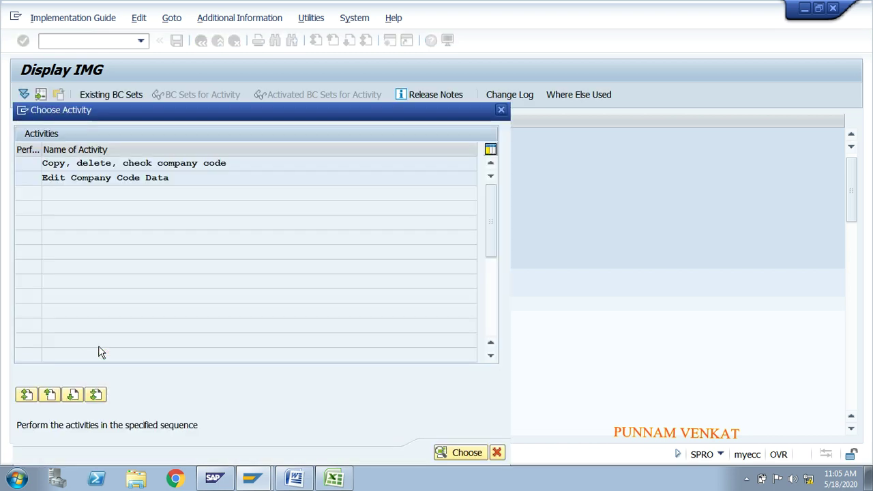
# Step: Open Edit Company Code Data and position the company code list on FM01
pyautogui.doubleClick(99, 165)
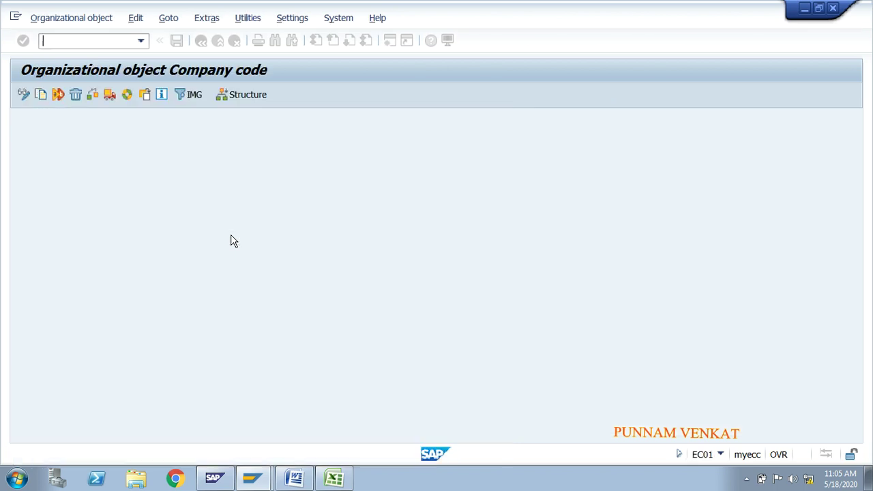
pyautogui.click(200, 41)
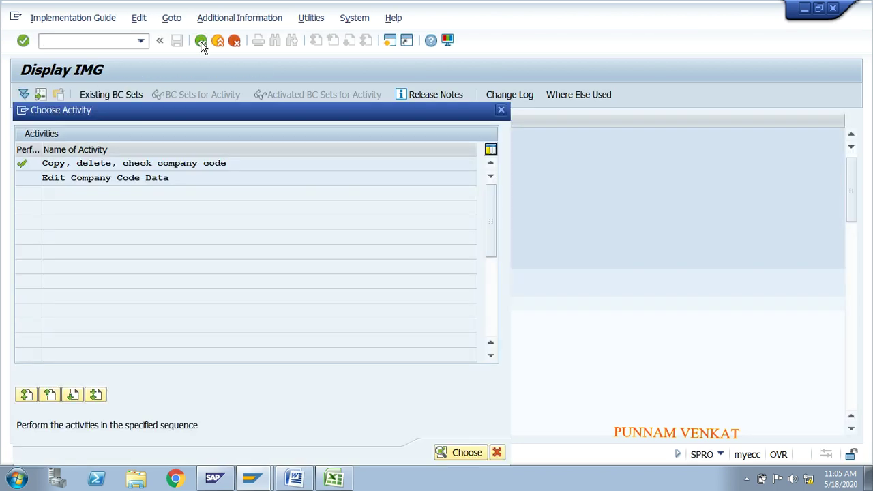
pyautogui.doubleClick(89, 179)
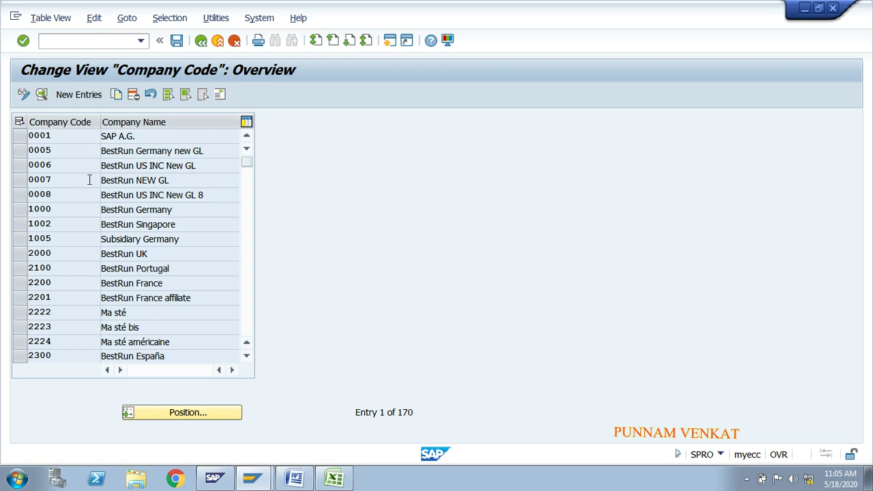
pyautogui.click(161, 415)
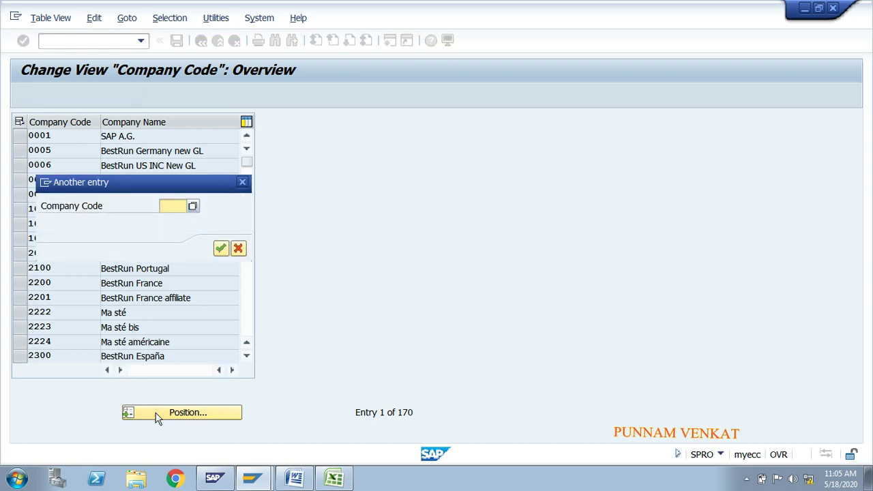
pyautogui.write('FM01')
pyautogui.press('Return')
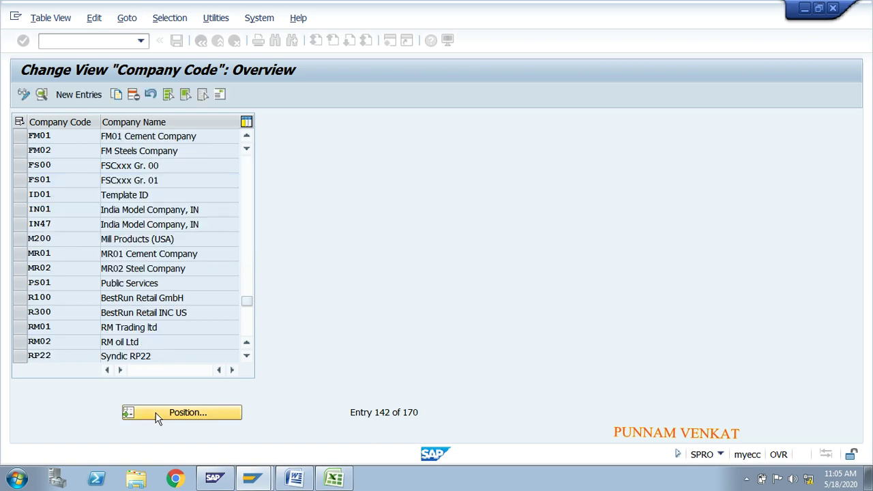
# Step: Show FM01's details with currency INR, then return to the Excel workbook Book1
pyautogui.click(22, 136)
pyautogui.click(41, 96)
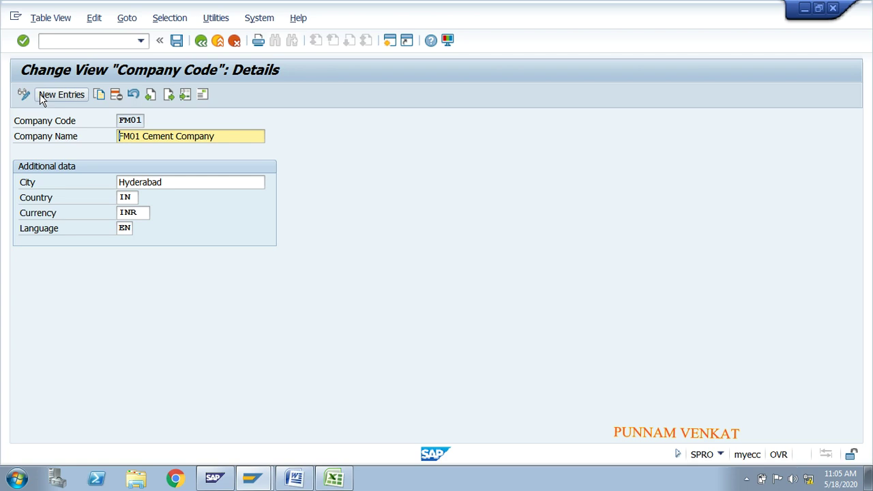
pyautogui.click(145, 214)
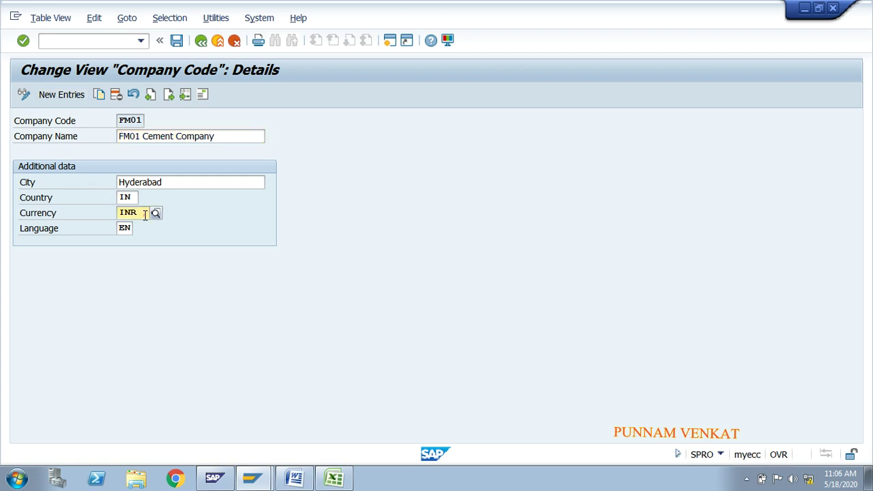
pyautogui.moveTo(143, 214); pyautogui.dragTo(120, 214)
pyautogui.click(120, 213)
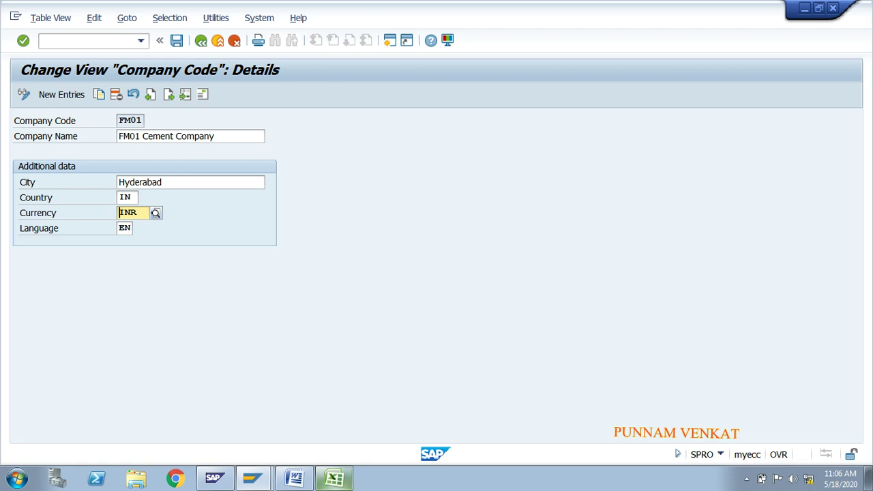
pyautogui.click(340, 480)
pyautogui.click(354, 338)
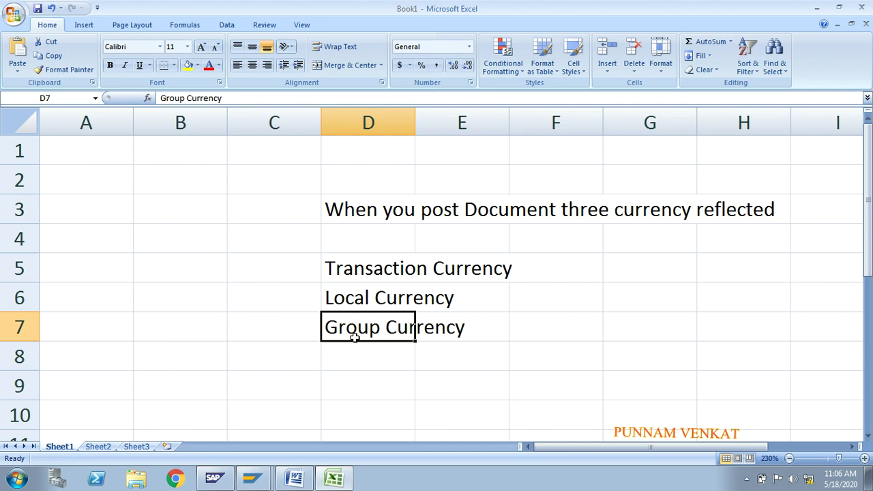
# Step: Leave the FM01 details for SAP Easy Access using /N
pyautogui.hotkey('alt', 'Tab')
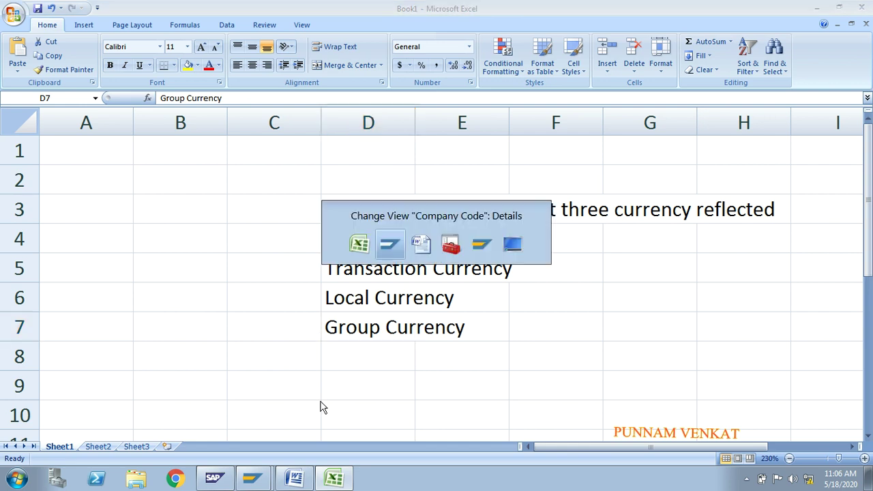
pyautogui.click(95, 41)
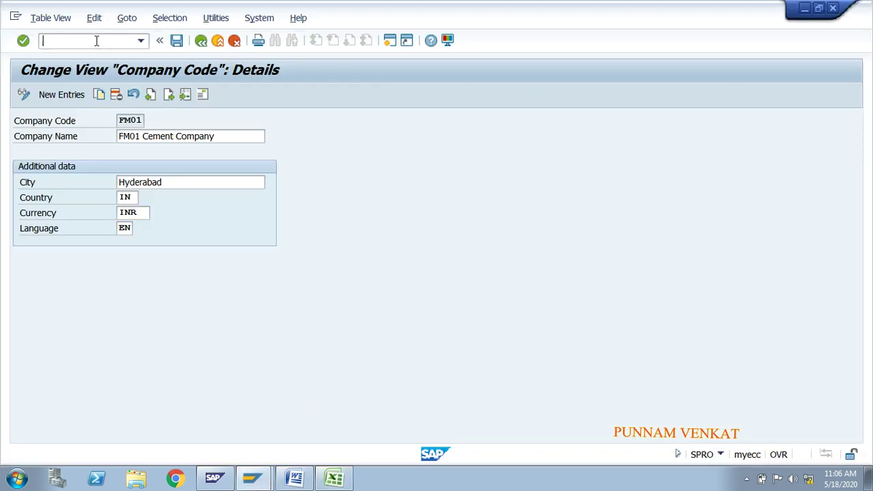
pyautogui.write('/N')
pyautogui.press('Return')
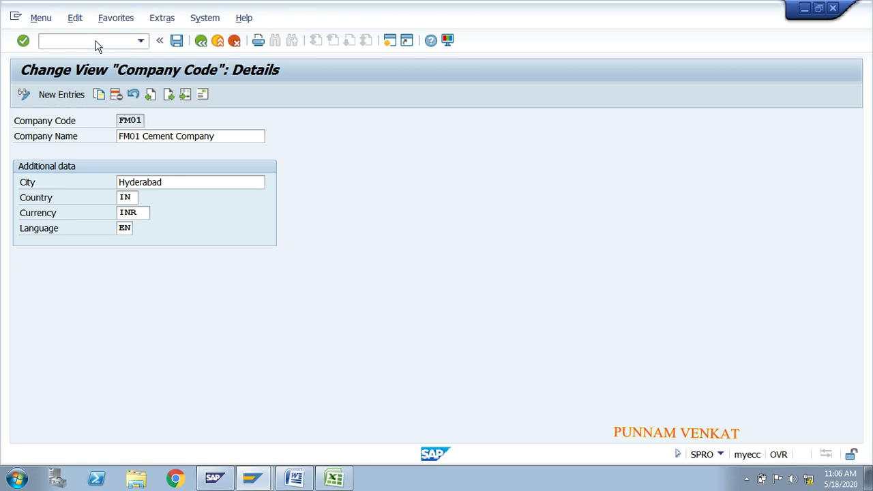
# Step: Check in SCC4 that client 800 uses USD, then return to Easy Access
pyautogui.write('S')
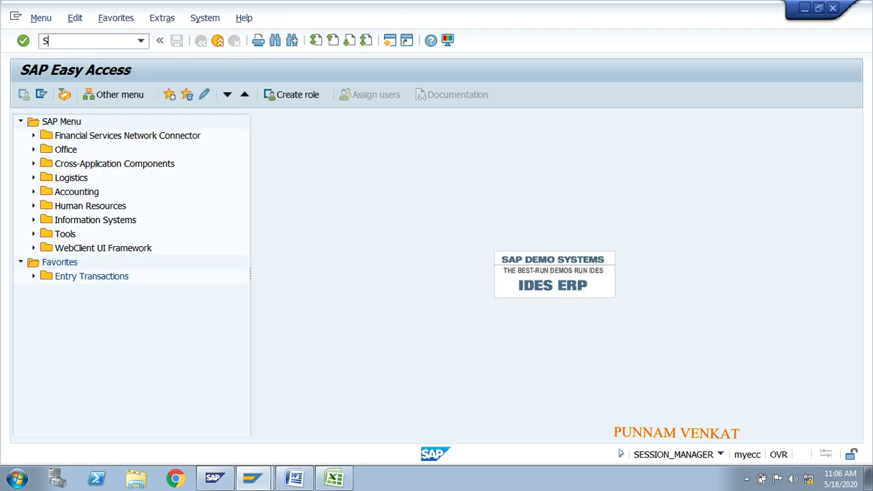
pyautogui.write('CC4')
pyautogui.press('Return')
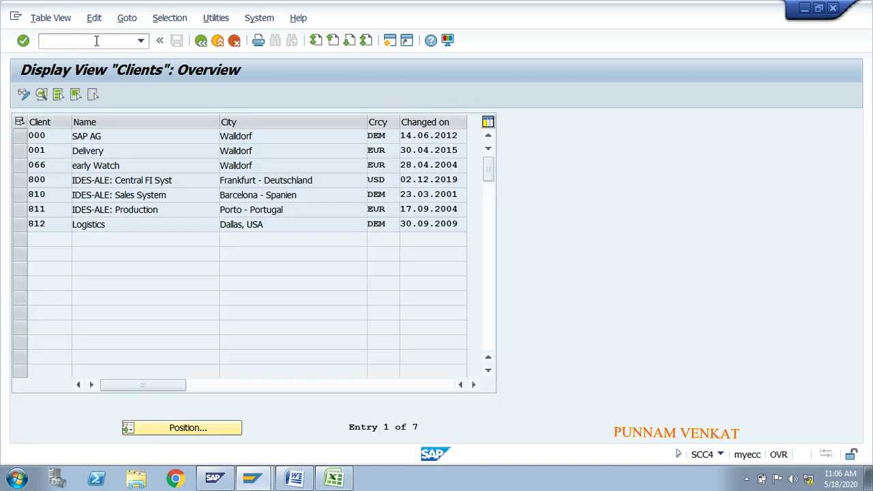
pyautogui.click(18, 183)
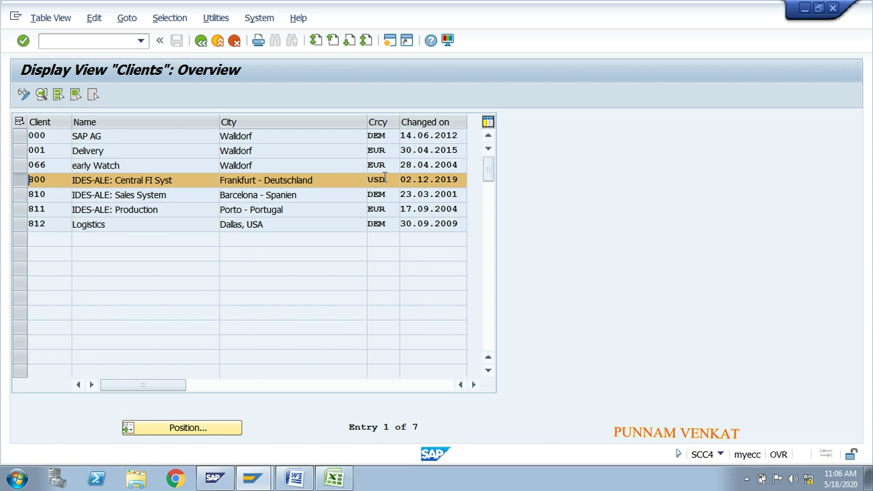
pyautogui.click(201, 41)
pyautogui.hotkey('alt', 'Tab')
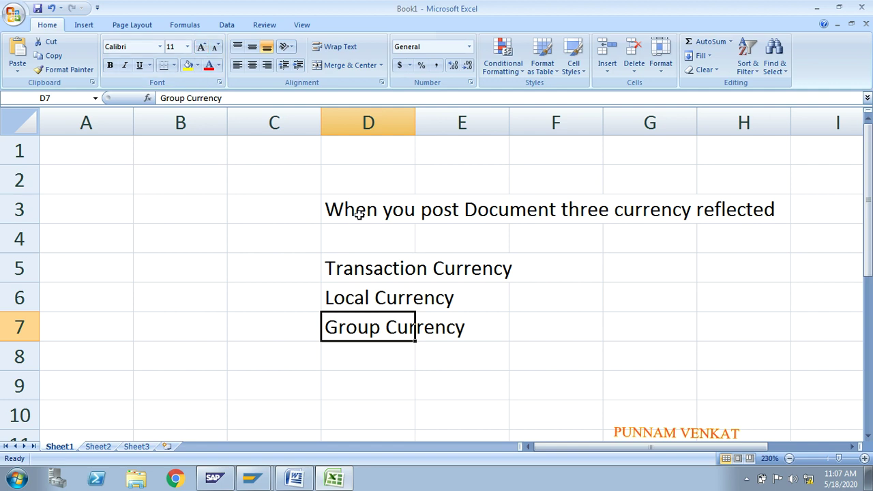
# Step: Review the currency labels in D3–D7 and glance at the Foreign Currency Posting document
pyautogui.click(359, 215)
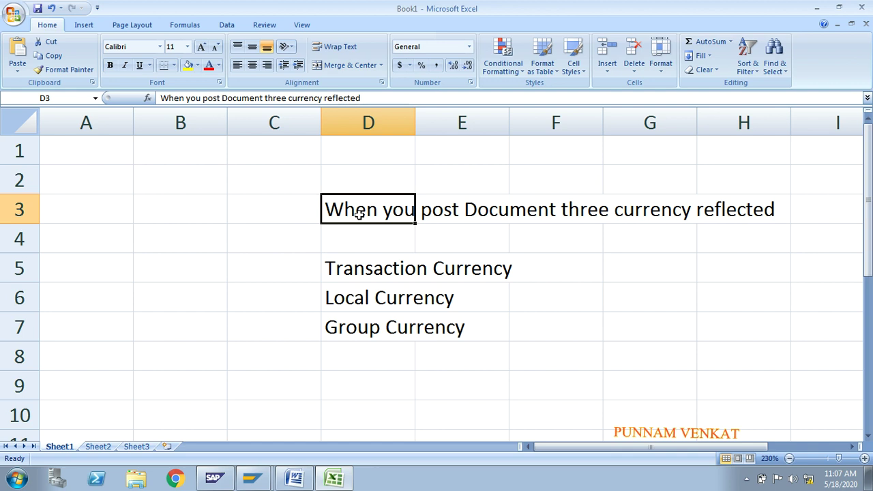
pyautogui.click(354, 271)
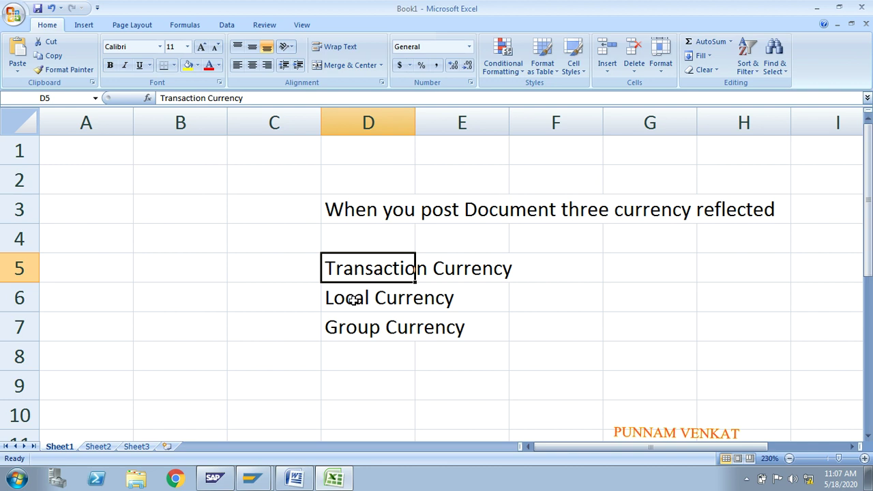
pyautogui.click(352, 298)
pyautogui.click(353, 325)
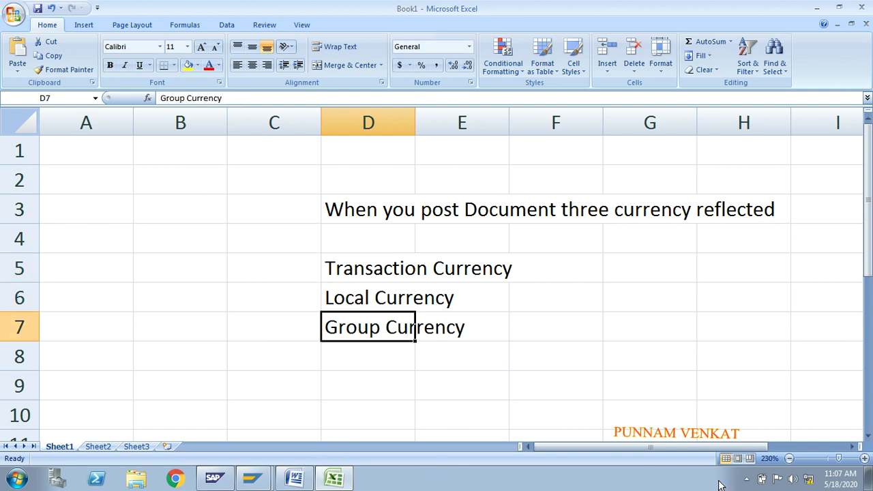
pyautogui.click(748, 480)
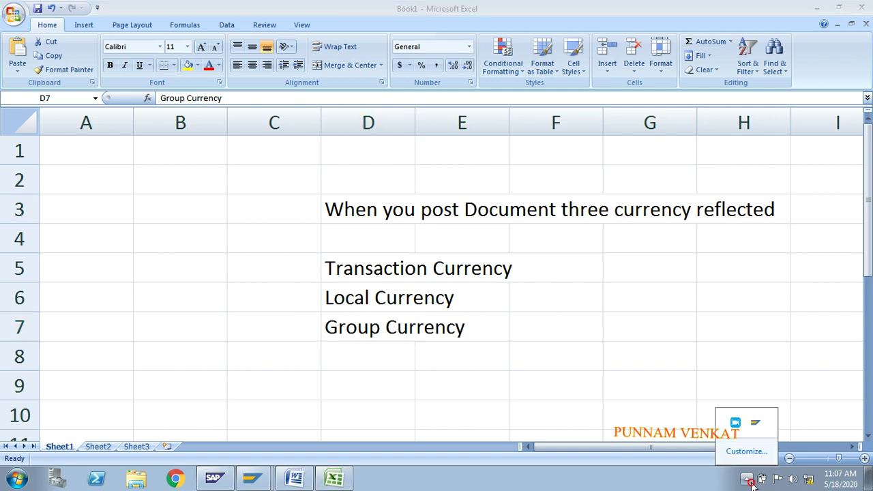
pyautogui.click(736, 424)
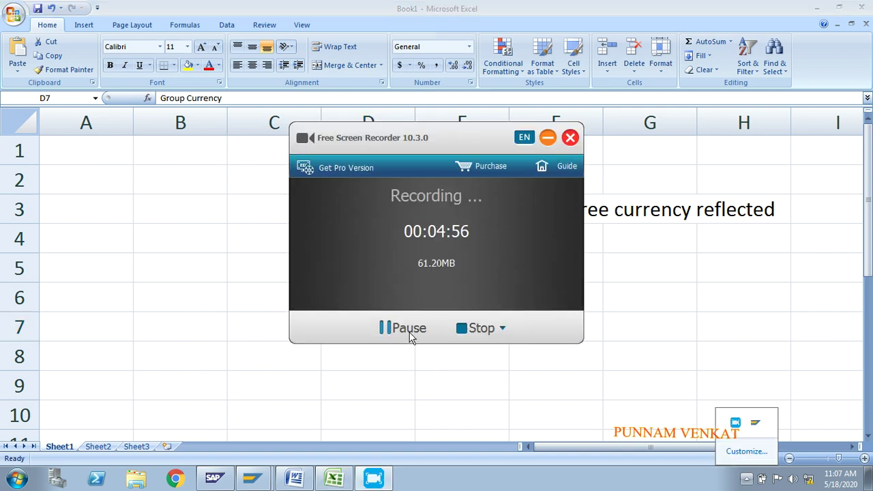
pyautogui.click(548, 138)
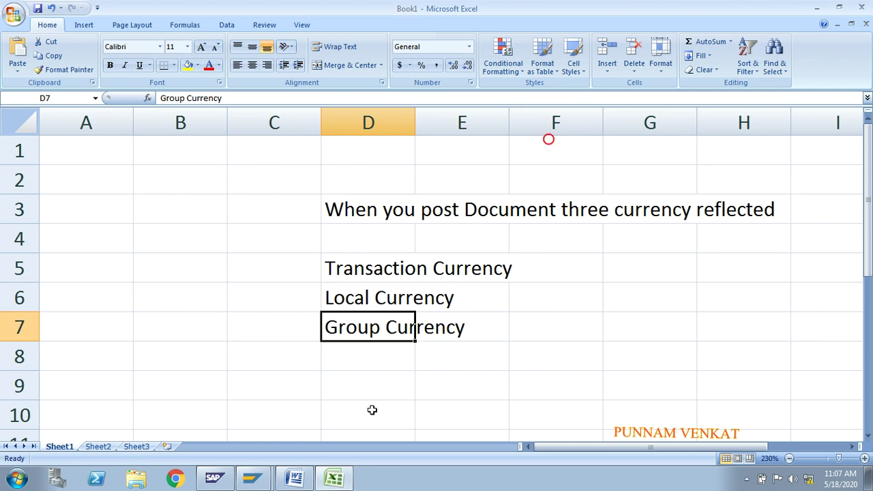
pyautogui.click(349, 393)
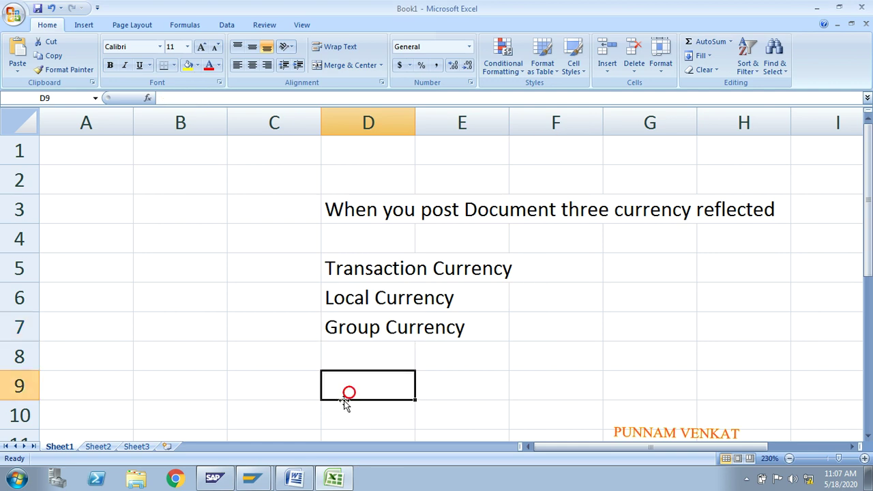
pyautogui.click(295, 479)
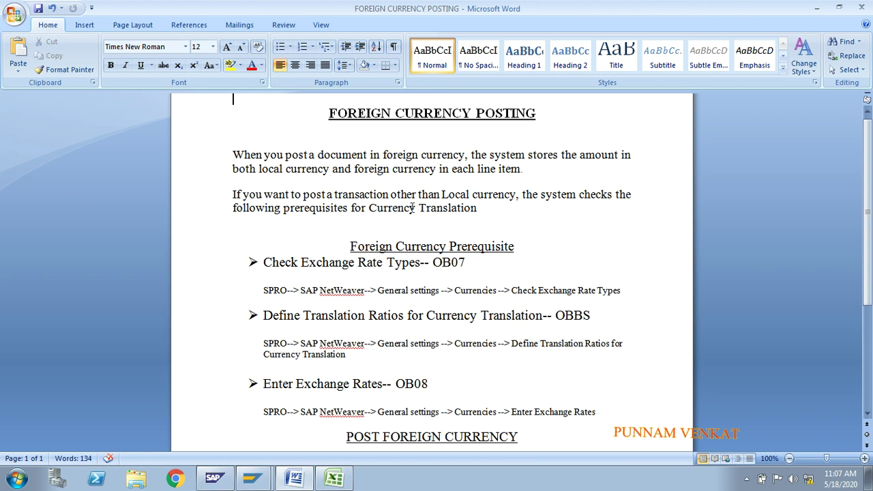
pyautogui.click(338, 479)
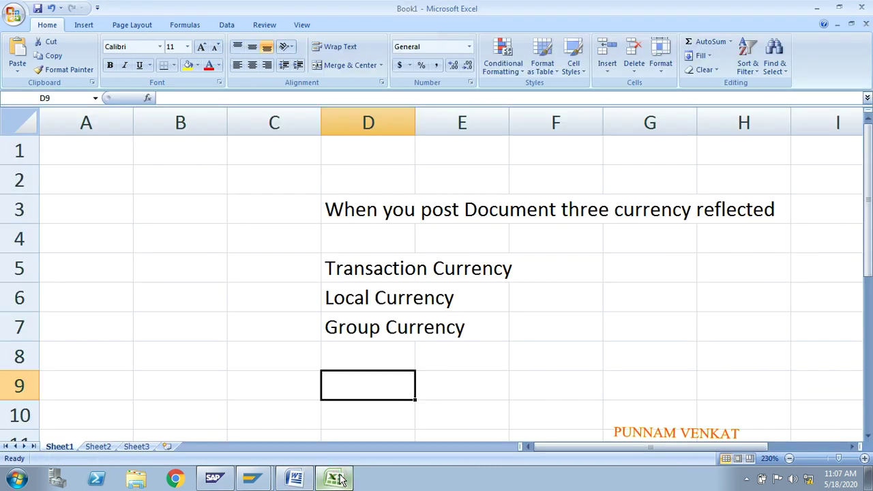
# Step: Enter INR in cell F6 as the local currency, then switch to the Word notes
pyautogui.click(541, 307)
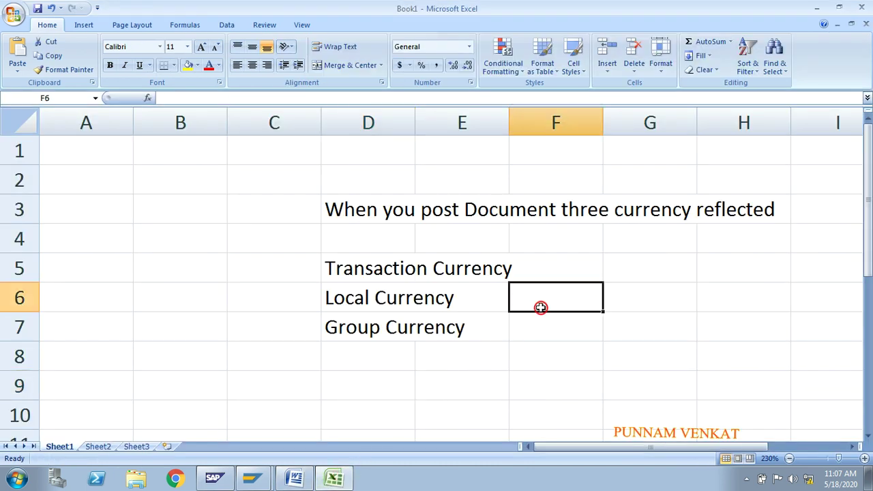
pyautogui.click(509, 126)
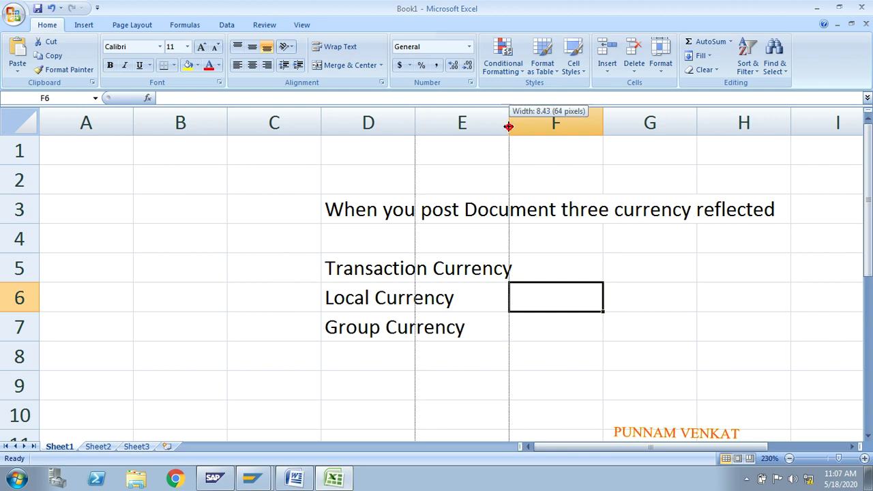
pyautogui.write('INR')
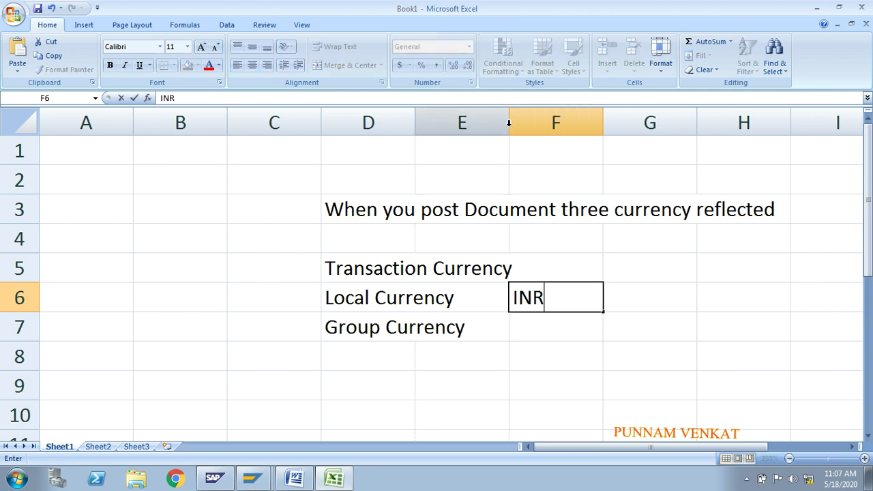
pyautogui.press('Tab')
pyautogui.click(552, 270)
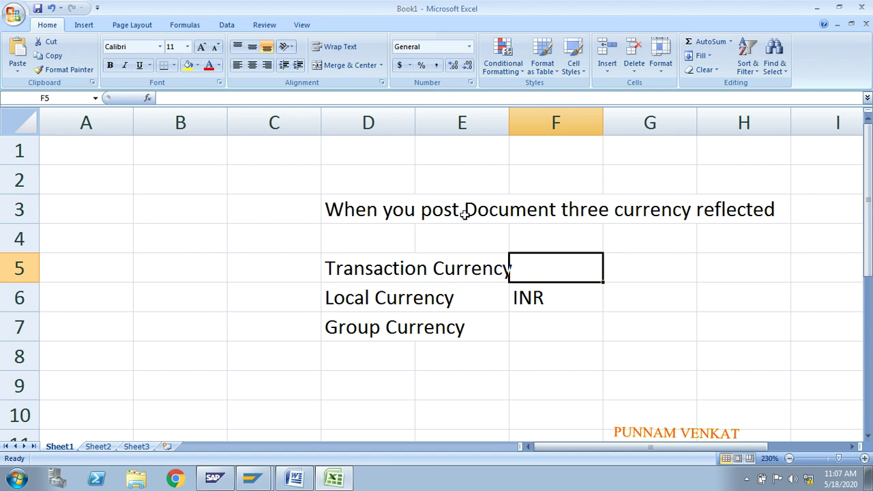
pyautogui.hotkey('alt', 'Tab')
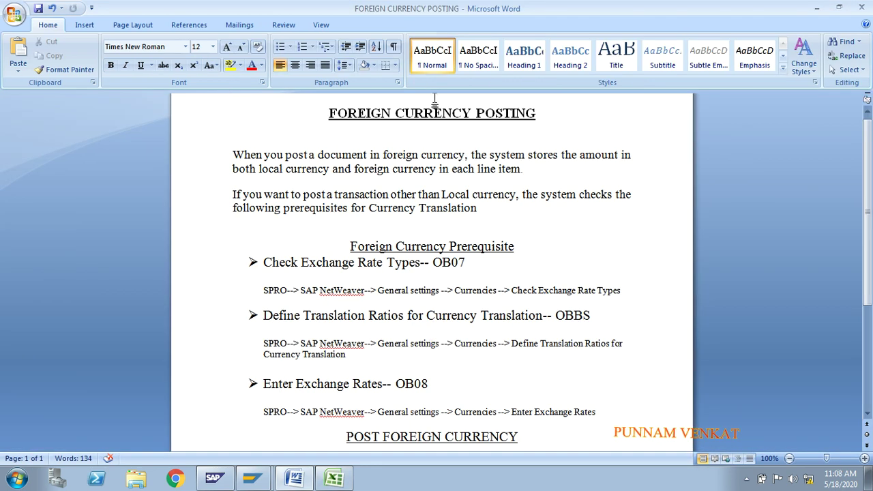
# Step: Switch from the Foreign Currency Posting notes back to Excel workbook Book1
pyautogui.hotkey('alt', 'Tab')
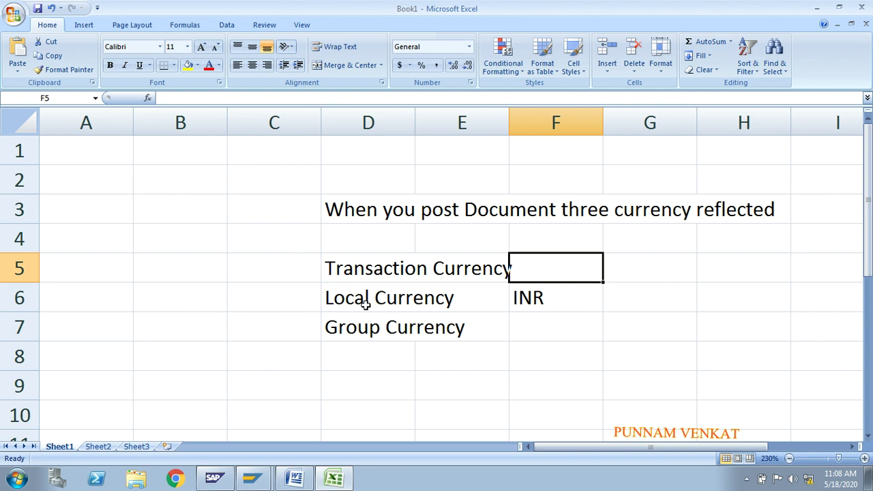
# Step: Enter USD in cell F5 as the transaction currency and compare it with INR in F6
pyautogui.click(538, 307)
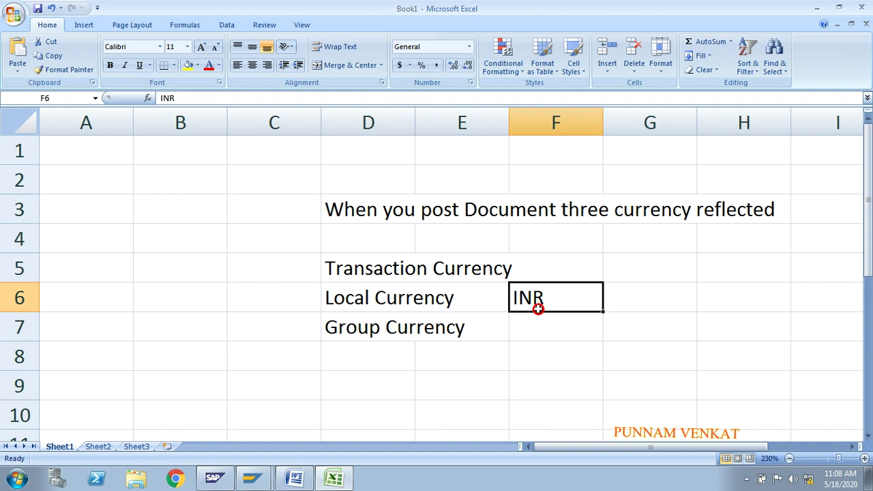
pyautogui.click(545, 272)
pyautogui.write('USD')
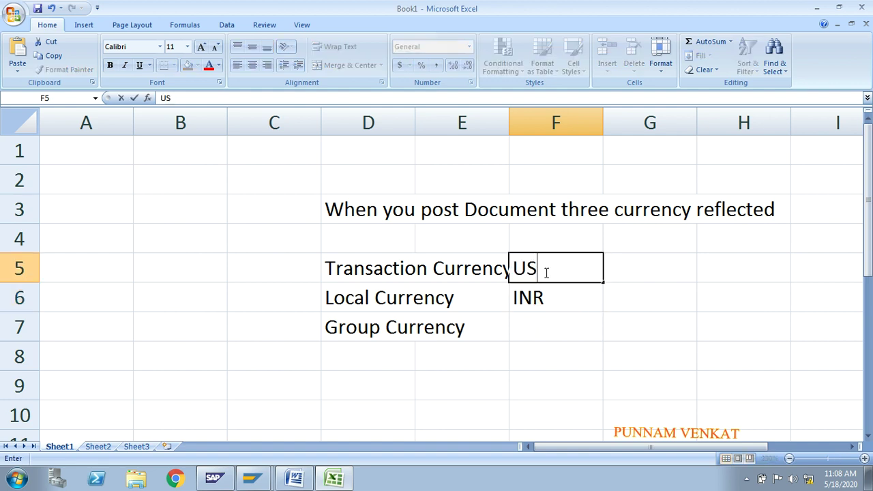
pyautogui.click(552, 327)
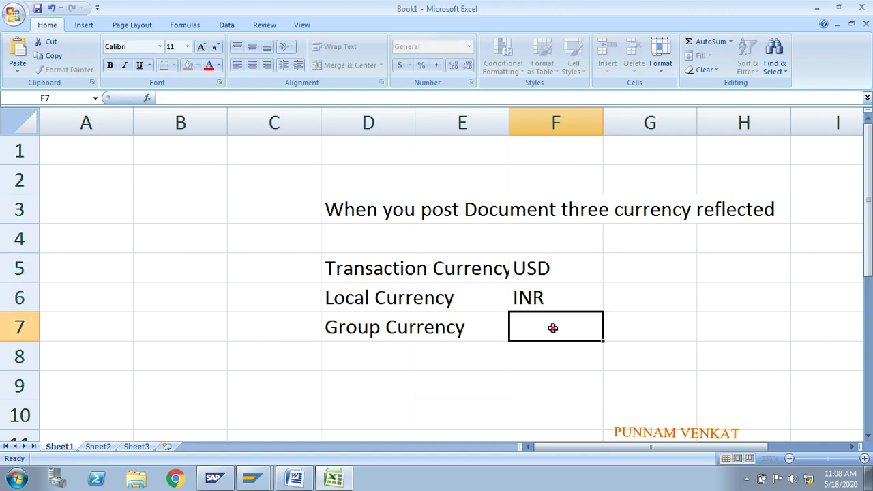
pyautogui.click(389, 274)
pyautogui.click(546, 270)
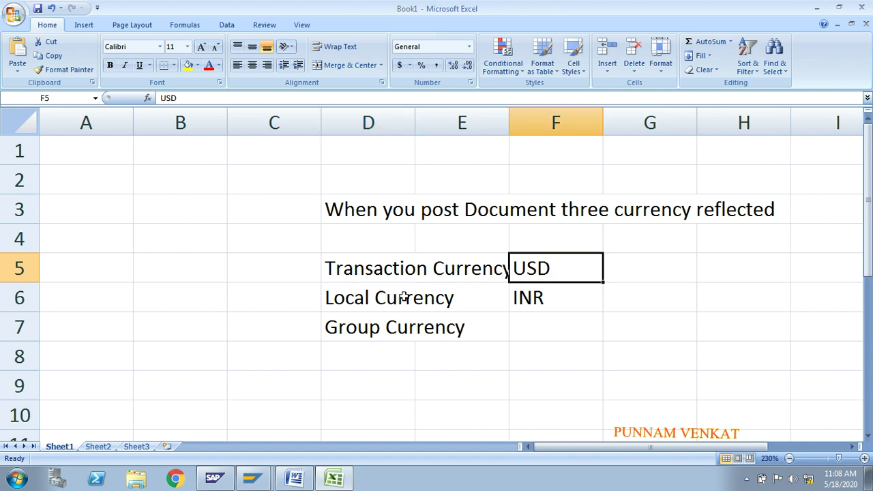
pyautogui.click(533, 301)
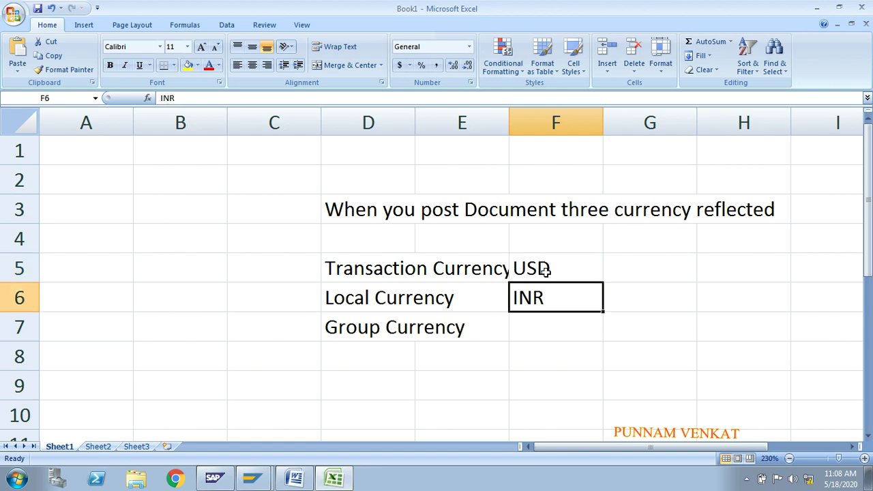
# Step: Overwrite F5 with SGD, then INR, finally keeping USD, and switch to the Word notes
pyautogui.click(547, 270)
pyautogui.write('SGD')
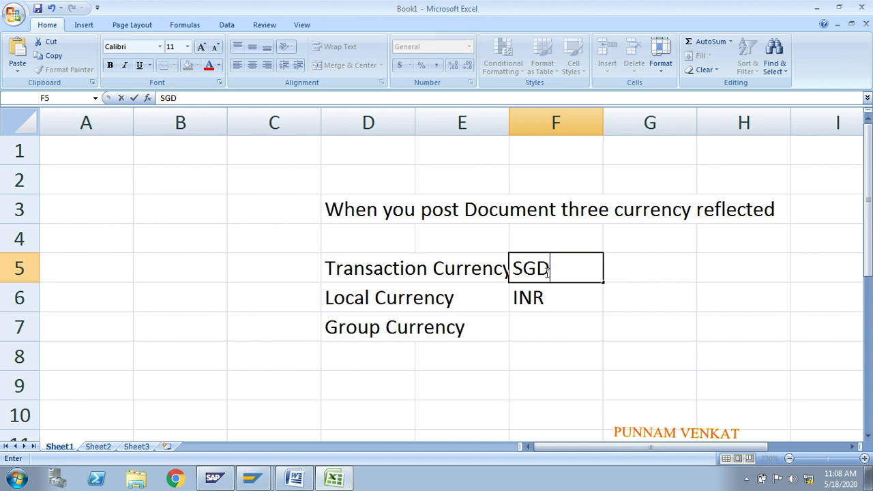
pyautogui.press('Return')
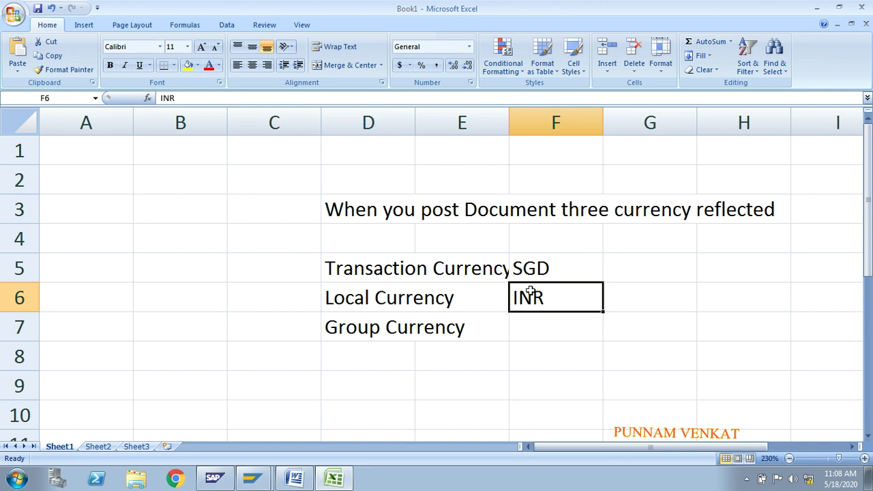
pyautogui.click(543, 269)
pyautogui.write('INR')
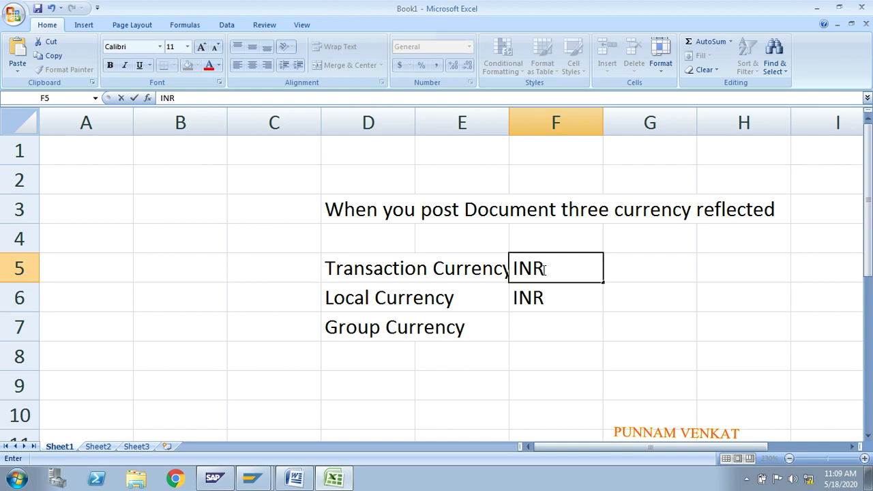
pyautogui.press('BackSpace')
pyautogui.press('BackSpace')
pyautogui.press('BackSpace')
pyautogui.write('USD')
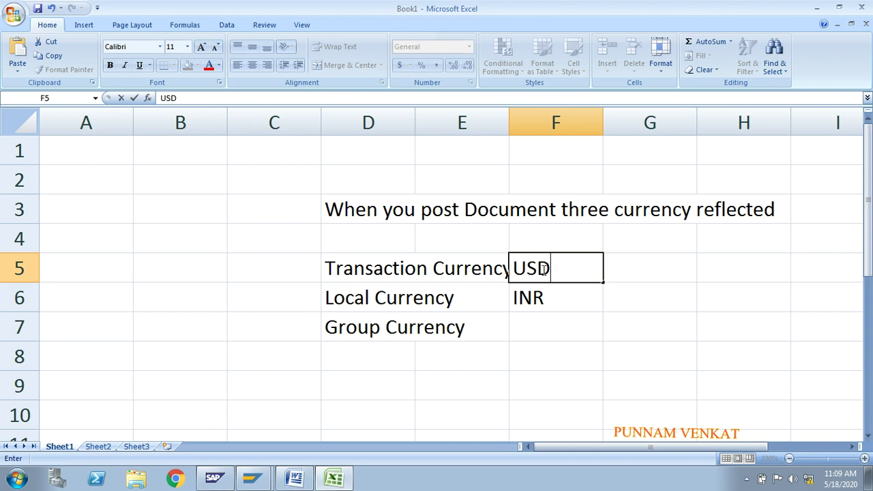
pyautogui.press('Return')
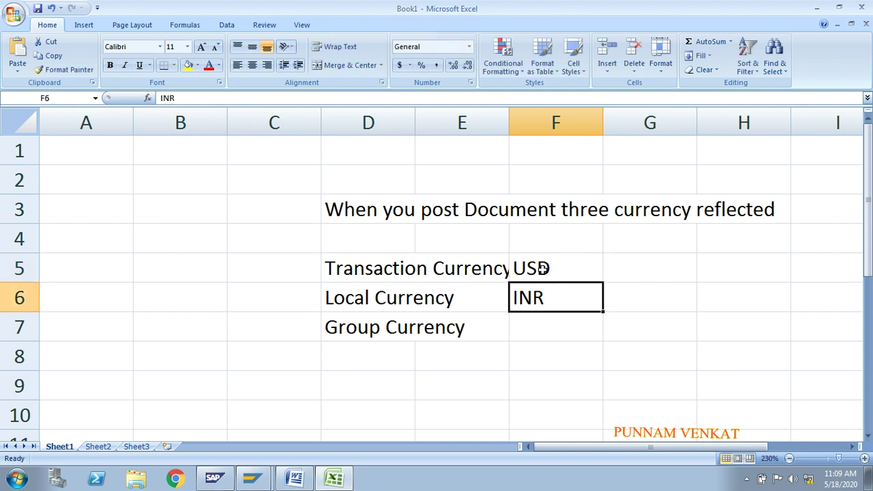
pyautogui.hotkey('alt', 'Tab')
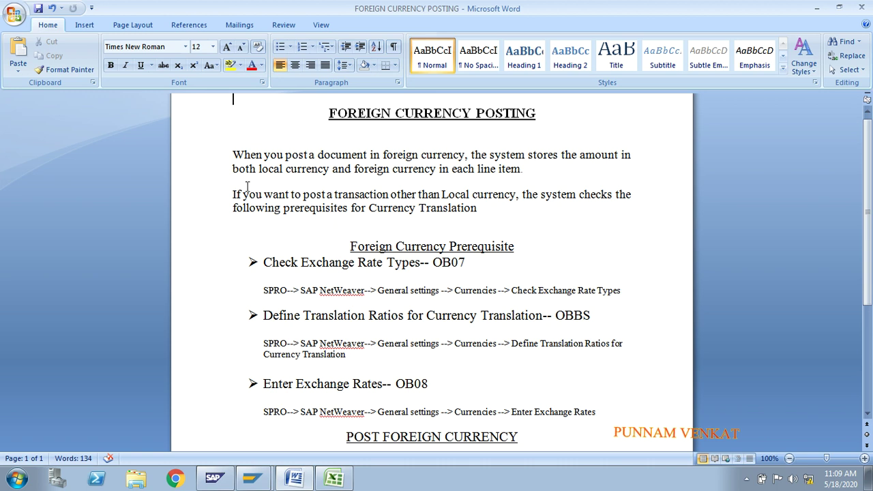
pyautogui.moveTo(233, 194); pyautogui.dragTo(475, 206)
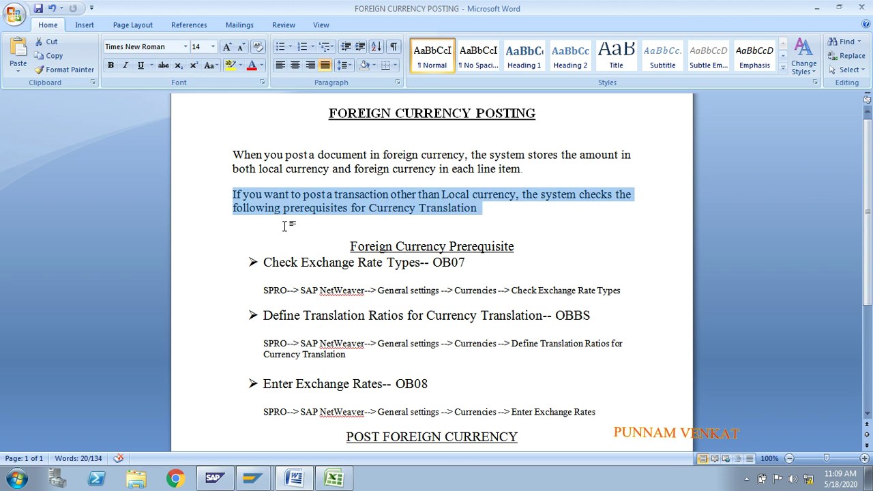
pyautogui.click(448, 224)
pyautogui.moveTo(352, 246); pyautogui.dragTo(503, 251)
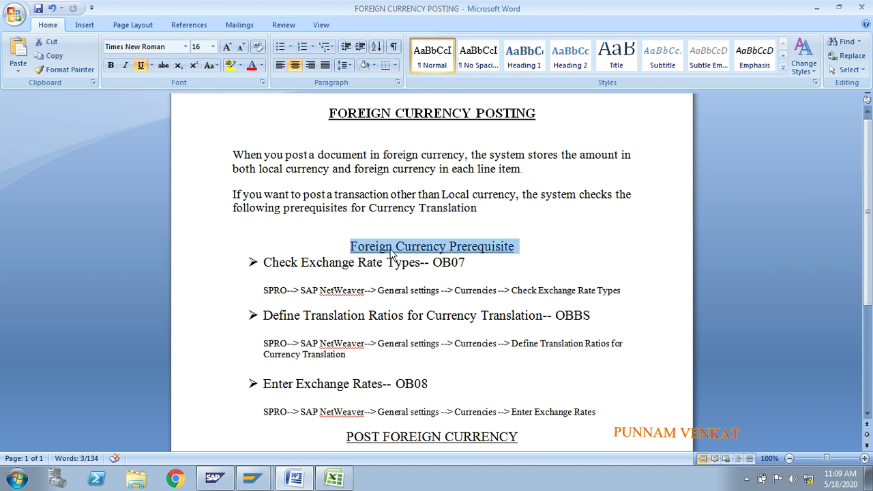
pyautogui.moveTo(264, 263); pyautogui.dragTo(479, 399)
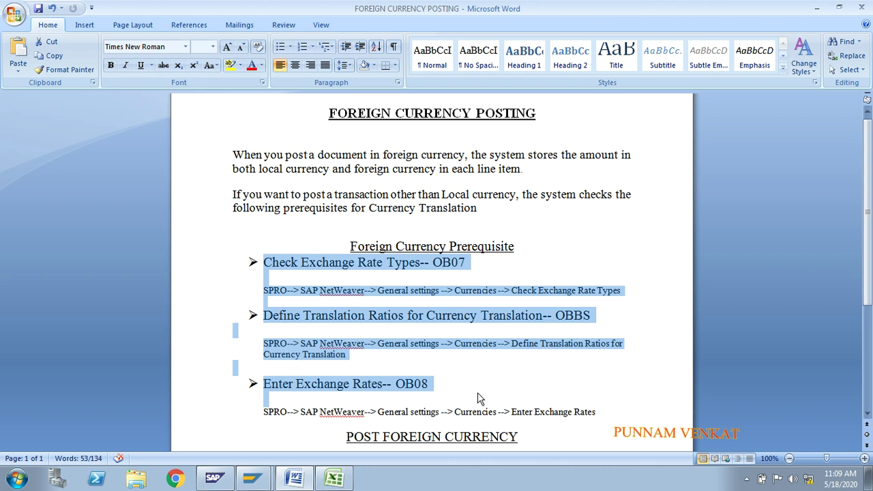
pyautogui.click(369, 374)
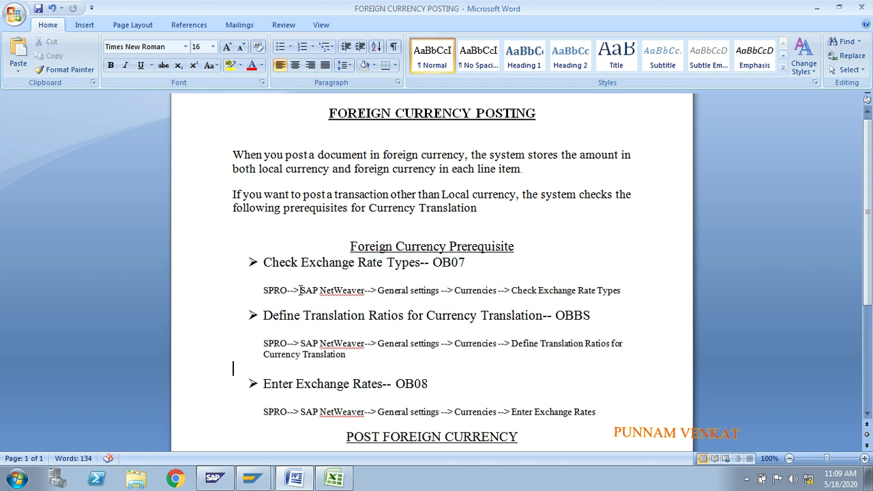
# Step: Highlight the prerequisite steps from Check Exchange Rate Types (OB07) through OB08, then switch to SAP
pyautogui.click(415, 279)
pyautogui.click(277, 316)
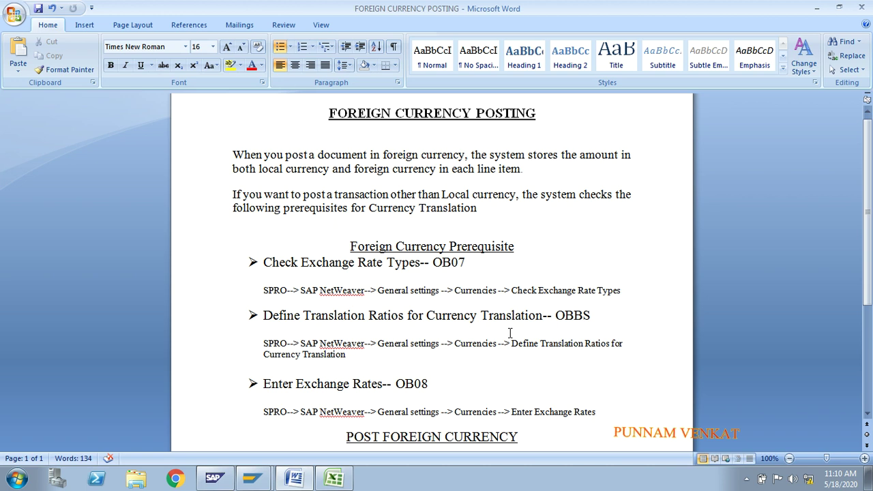
pyautogui.click(292, 394)
pyautogui.moveTo(442, 395); pyautogui.dragTo(283, 271)
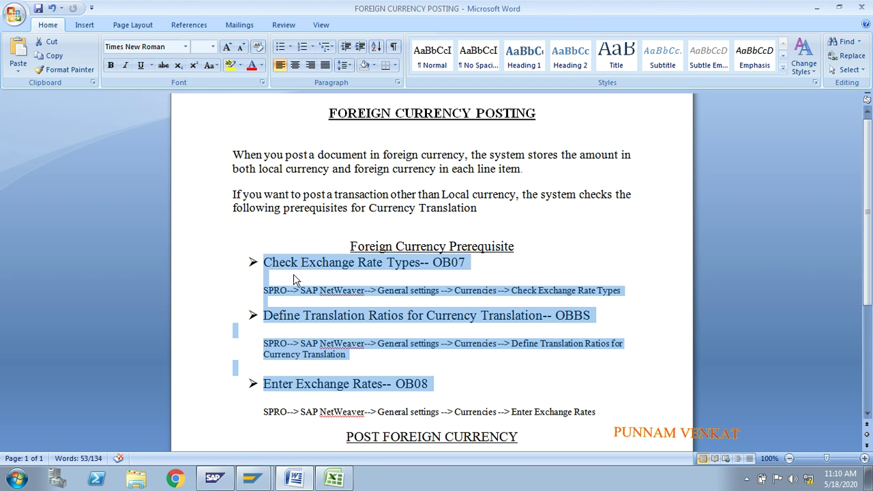
pyautogui.click(340, 295)
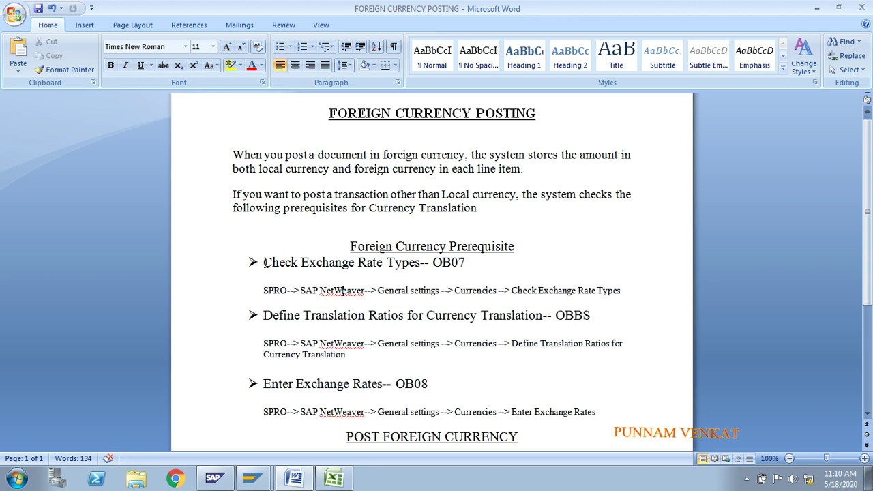
pyautogui.moveTo(264, 262); pyautogui.dragTo(394, 280)
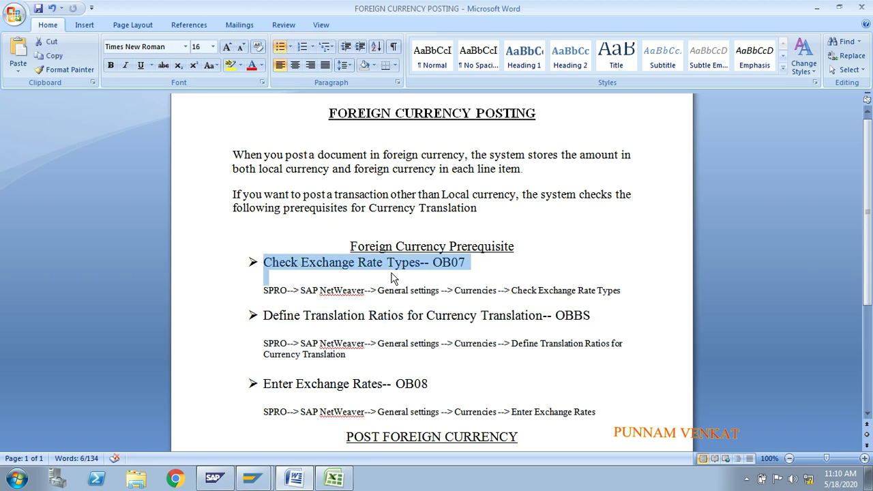
pyautogui.click(460, 278)
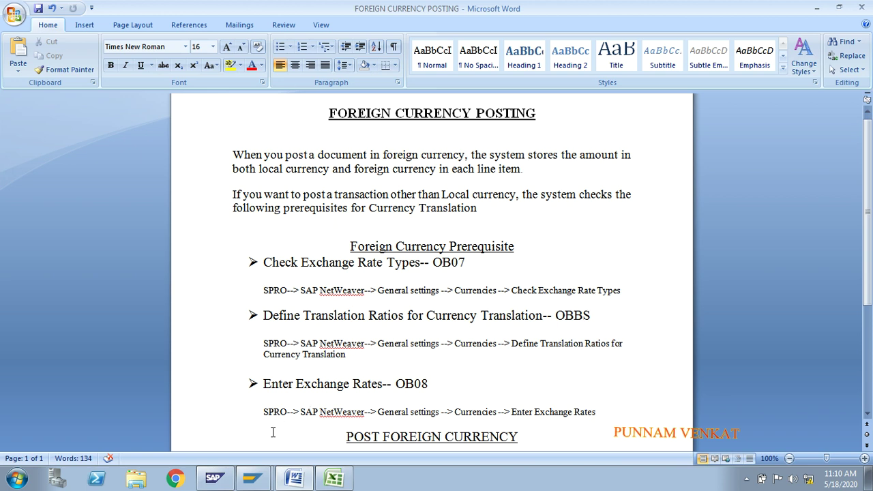
pyautogui.click(255, 449)
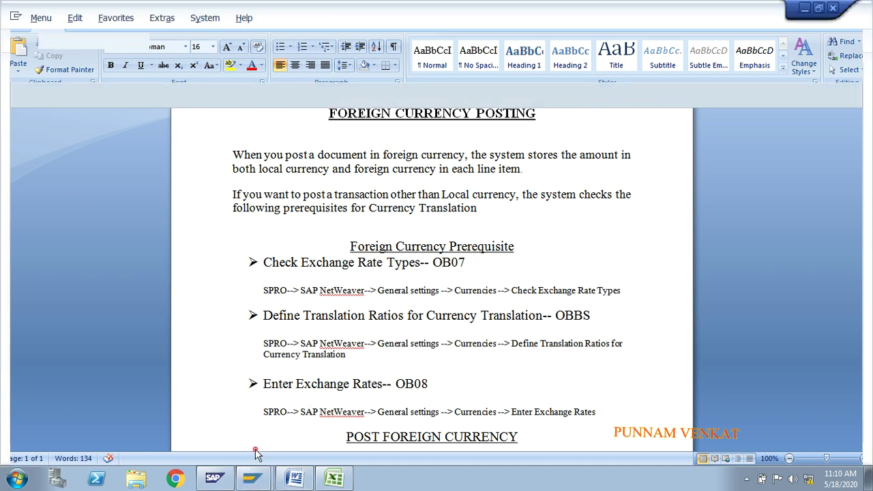
# Step: Run SPRO and open the SAP Reference IMG tree
pyautogui.write('SPRO')
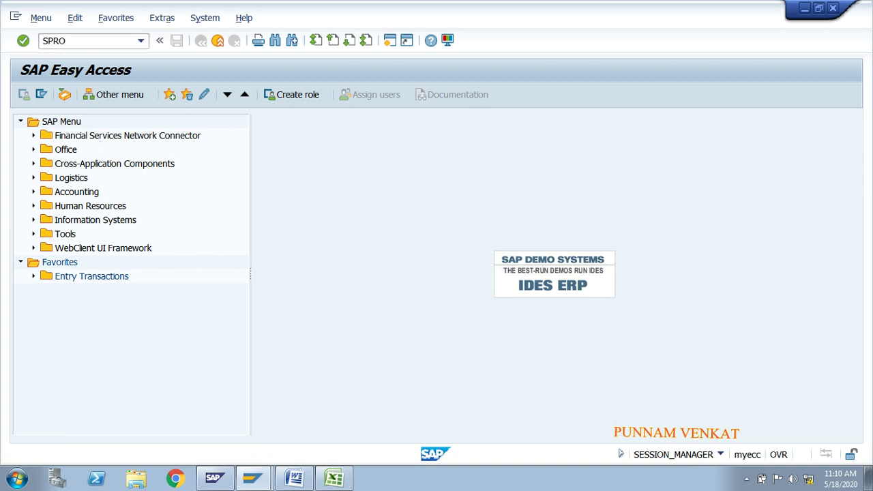
pyautogui.press('Return')
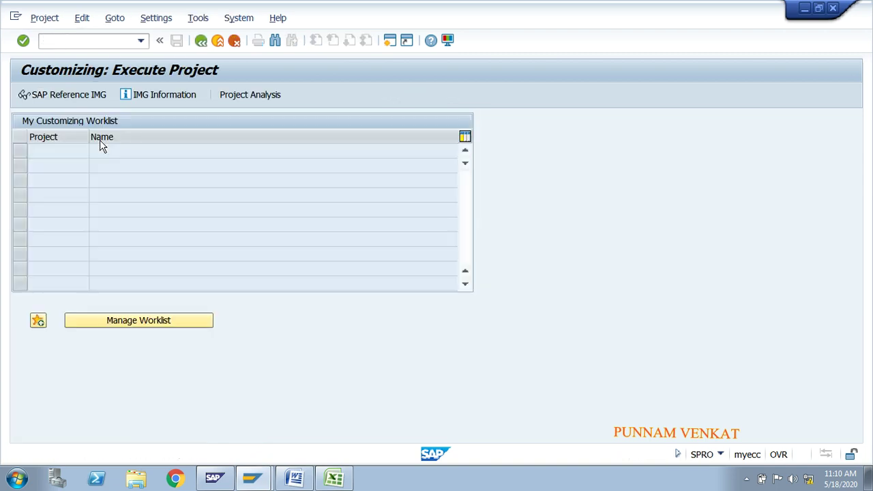
pyautogui.click(84, 100)
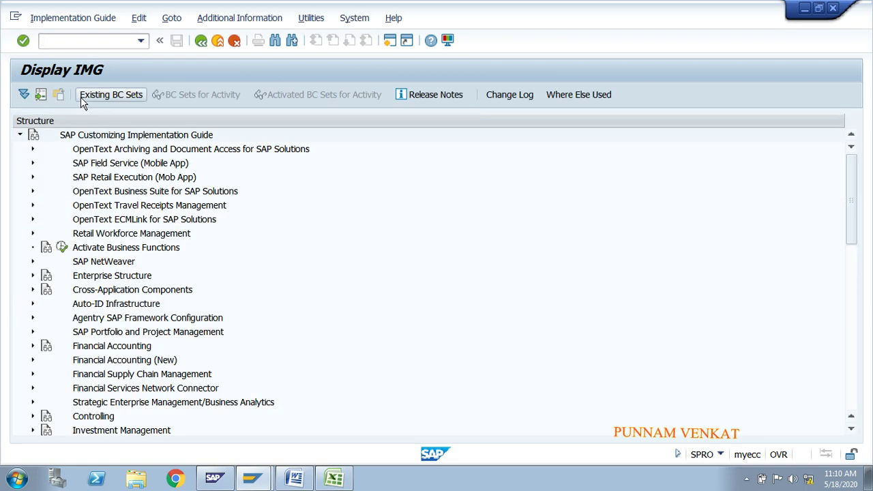
pyautogui.click(746, 479)
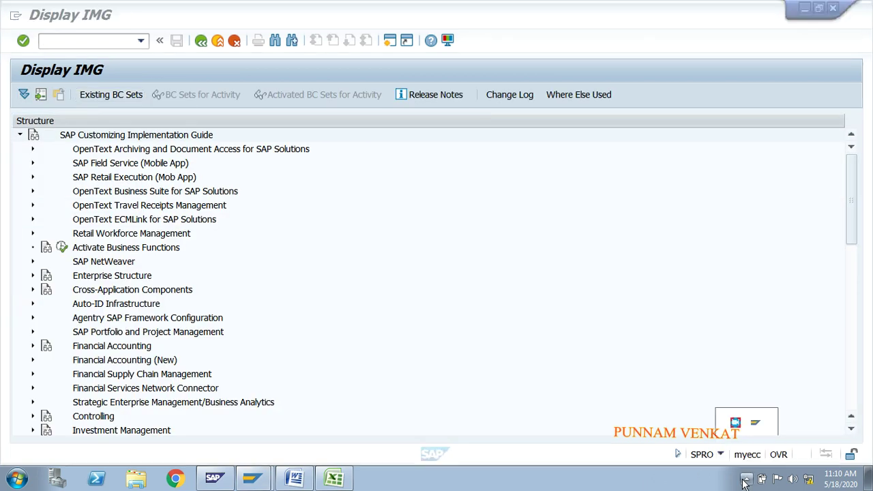
pyautogui.click(147, 212)
# Step: Expand SAP NetWeaver > General settings > Currencies and execute Check Exchange Rate Types
pyautogui.press('Down')
pyautogui.press('Down')
pyautogui.press('Down')
pyautogui.press('Down')
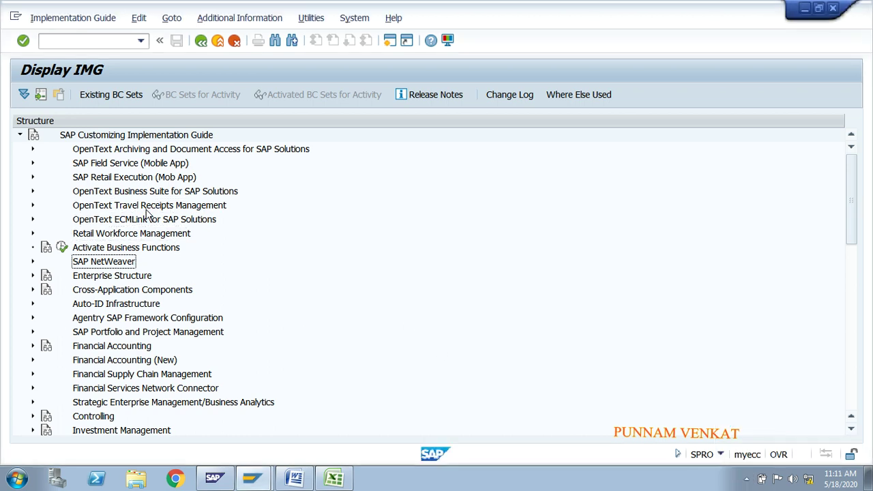
pyautogui.press('Right')
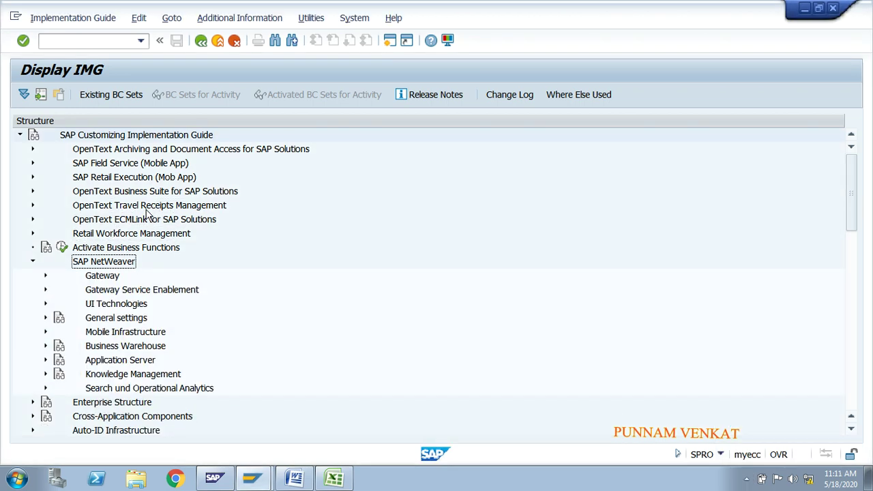
pyautogui.press('Down')
pyautogui.press('Down')
pyautogui.press('Down')
pyautogui.press('Down')
pyautogui.press('Right')
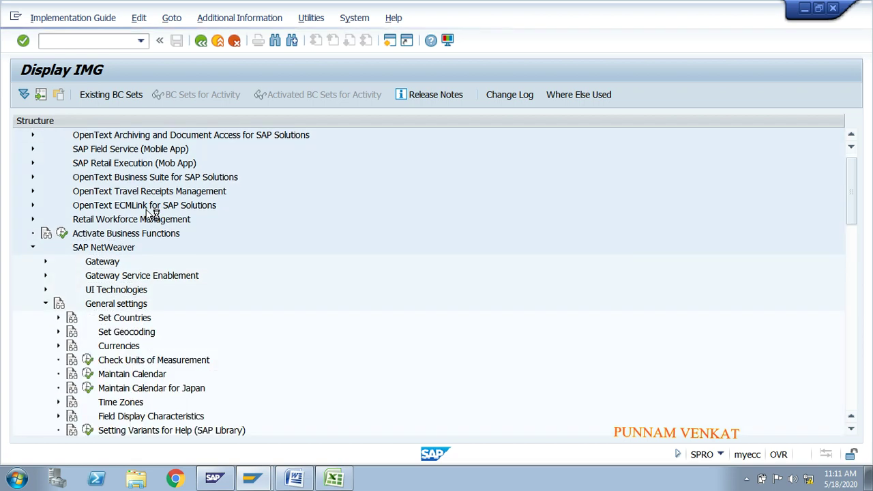
pyautogui.press('Down')
pyautogui.press('Down')
pyautogui.press('Down')
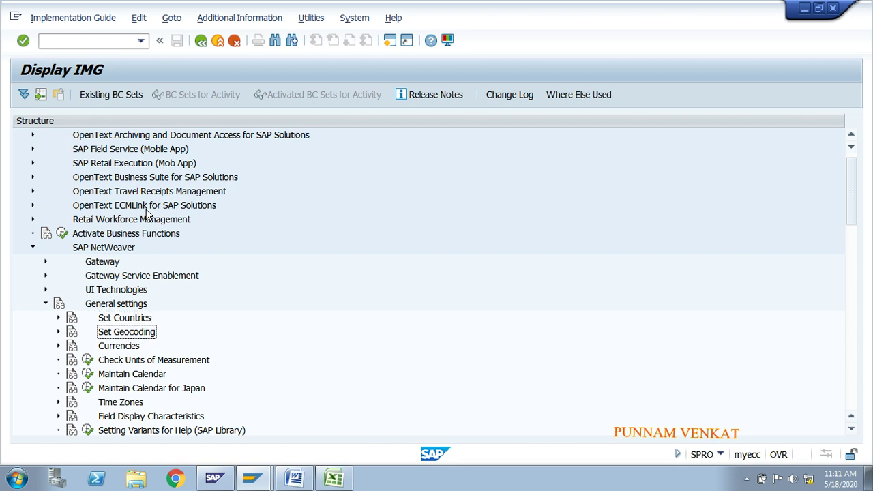
pyautogui.press('Right')
pyautogui.press('Down')
pyautogui.press('Down')
pyautogui.press('Down')
pyautogui.press('Down')
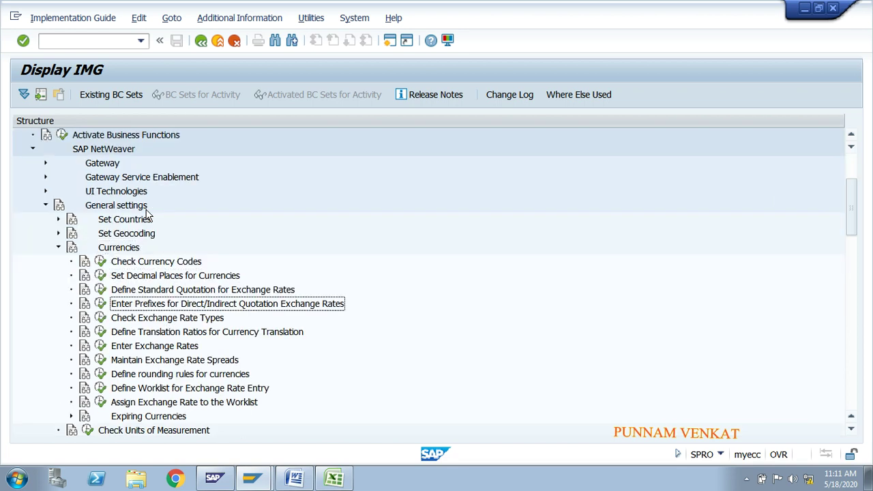
pyautogui.click(136, 322)
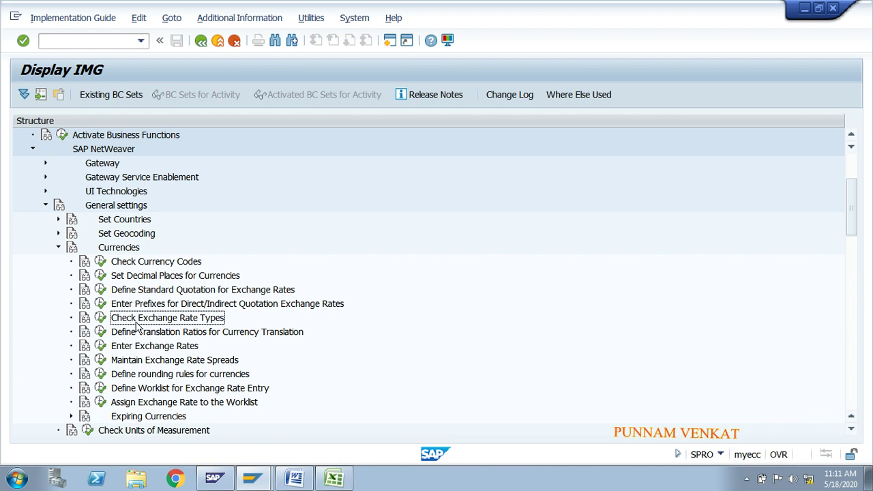
pyautogui.click(100, 319)
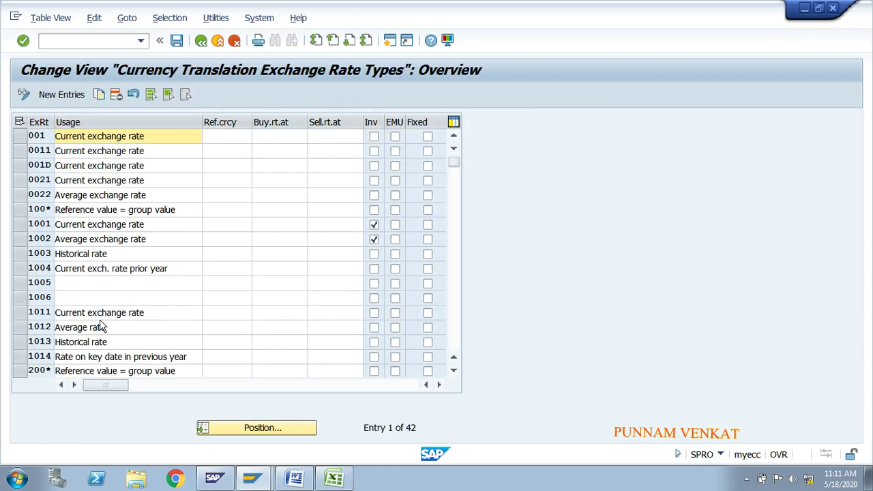
# Step: Position the exchange rate types on M and highlight its 'at average rate' usage
pyautogui.click(226, 430)
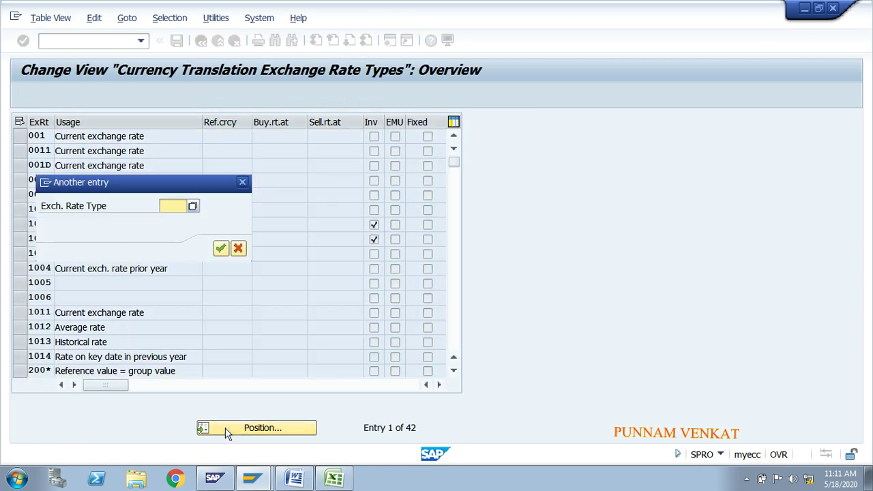
pyautogui.write('M')
pyautogui.press('Return')
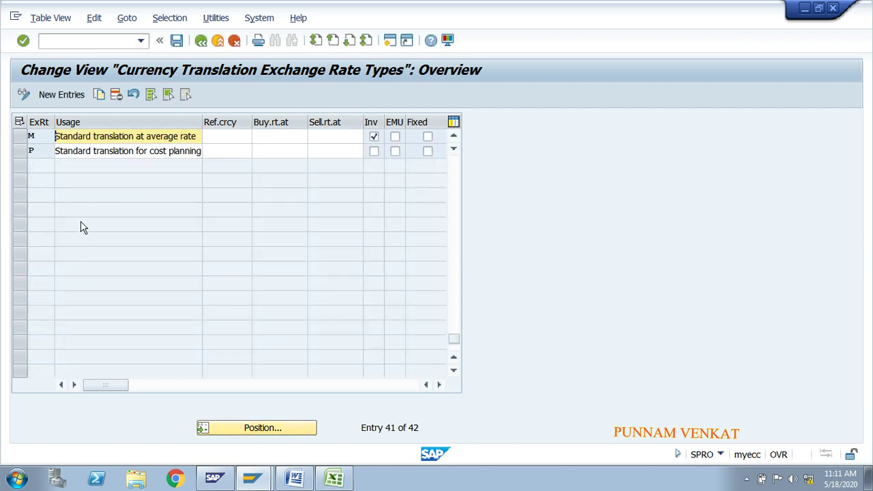
pyautogui.click(44, 135)
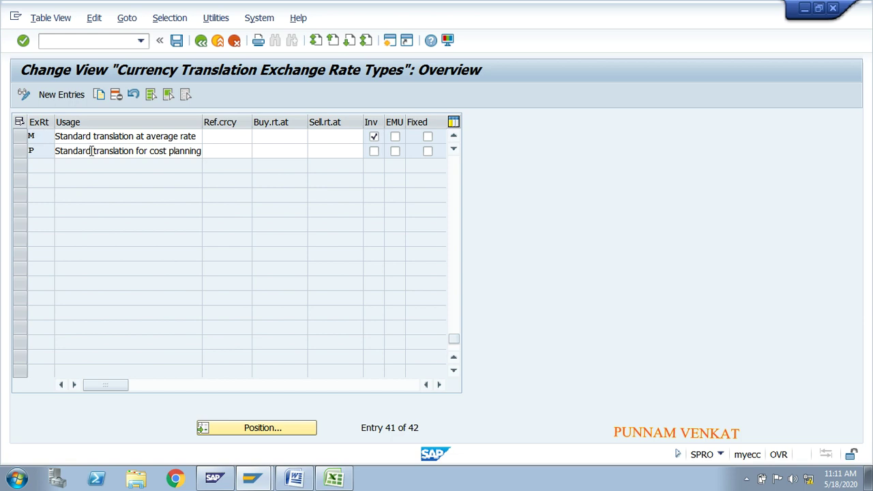
pyautogui.moveTo(139, 136); pyautogui.dragTo(197, 137)
pyautogui.click(198, 137)
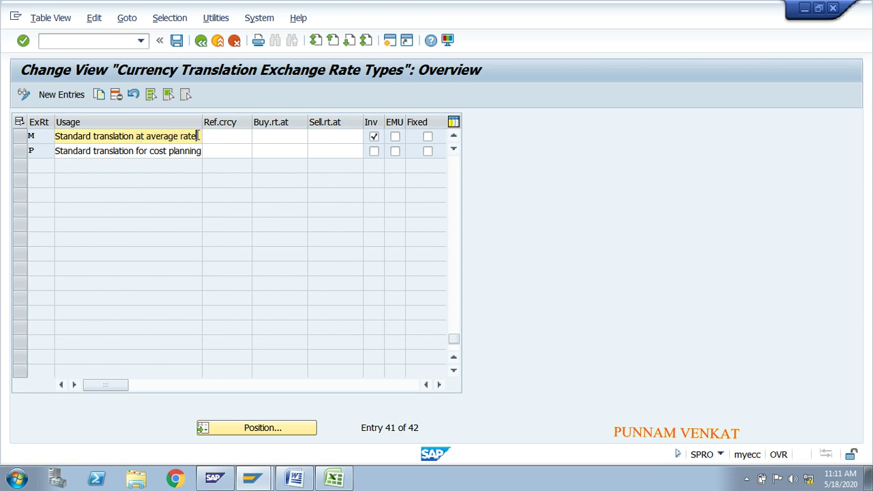
pyautogui.click(24, 138)
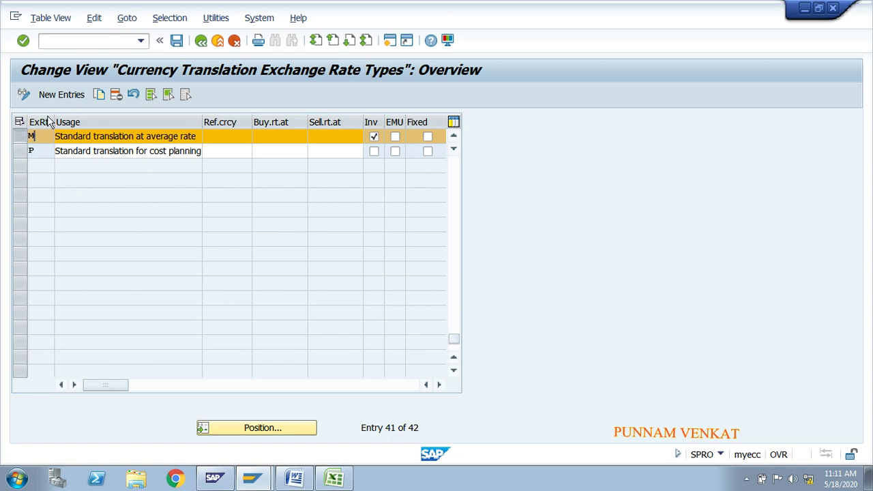
pyautogui.click(17, 139)
# Step: Inspect rate type P and its 'for cost planning' description
pyautogui.click(15, 153)
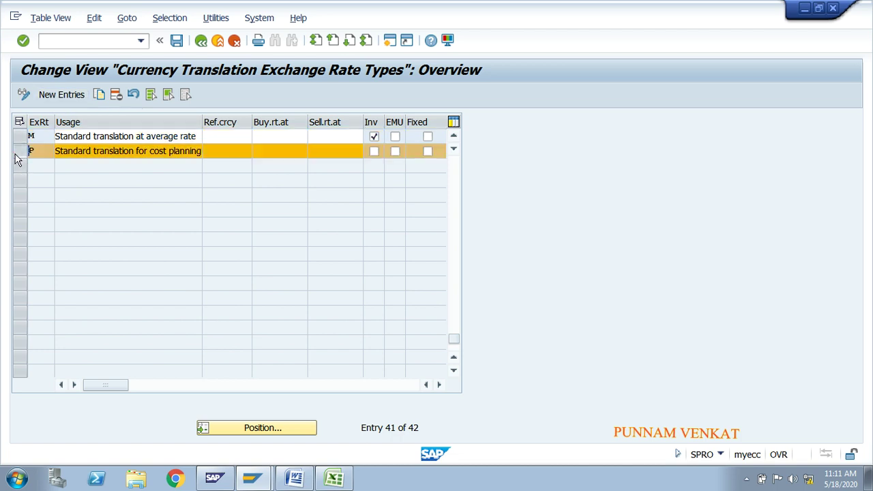
pyautogui.moveTo(138, 150); pyautogui.dragTo(206, 151)
pyautogui.click(205, 151)
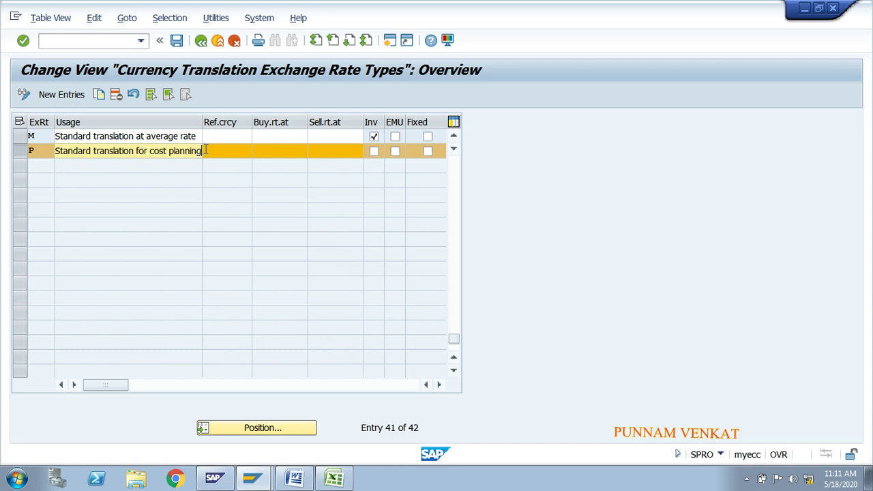
pyautogui.click(35, 137)
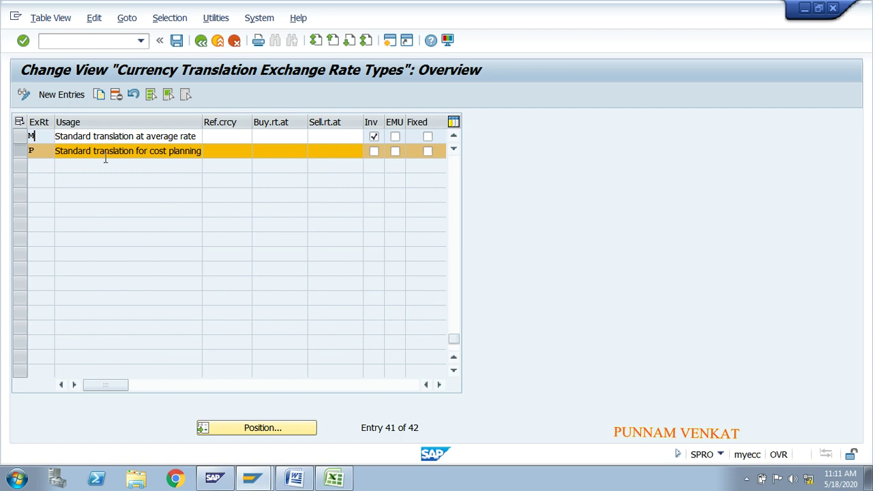
pyautogui.click(38, 150)
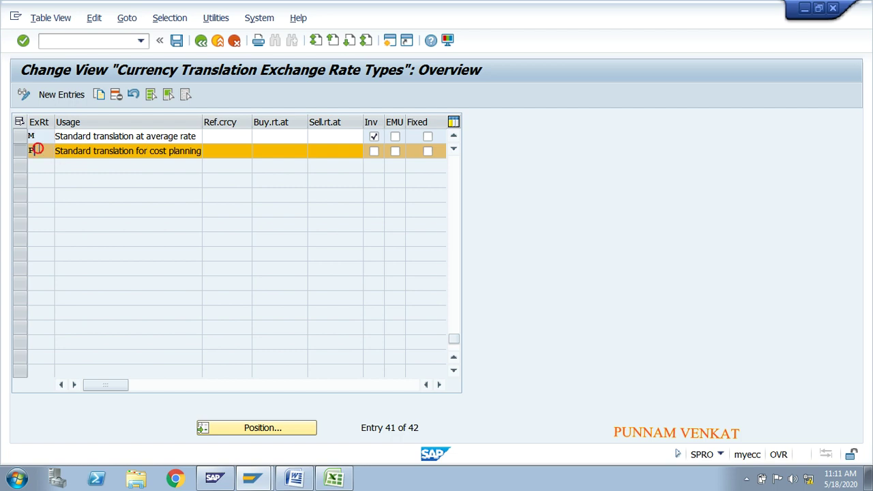
# Step: Position the table on rate type B, review its entry, then go back to the IMG tree
pyautogui.click(239, 427)
pyautogui.write('B')
pyautogui.press('Return')
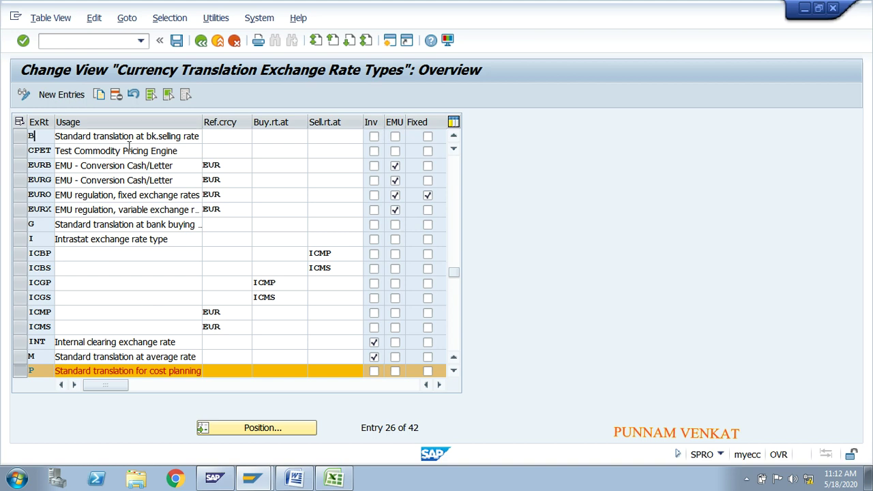
pyautogui.moveTo(138, 136); pyautogui.dragTo(201, 136)
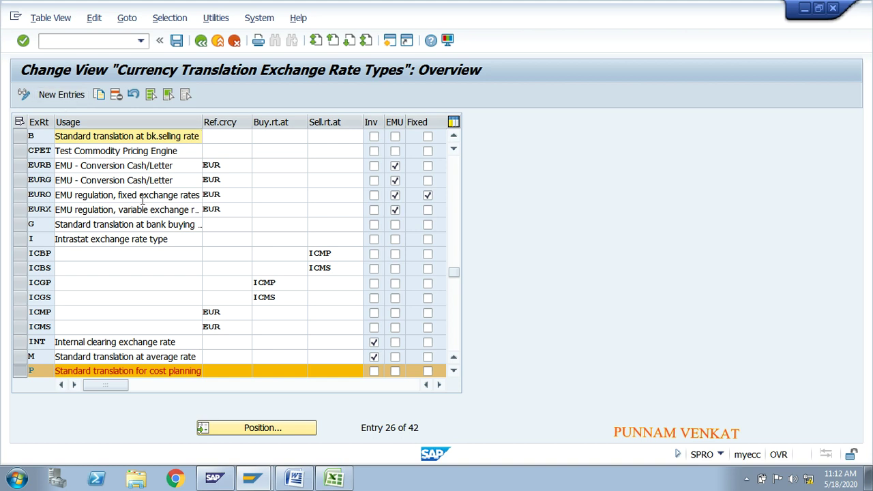
pyautogui.click(23, 374)
pyautogui.click(22, 356)
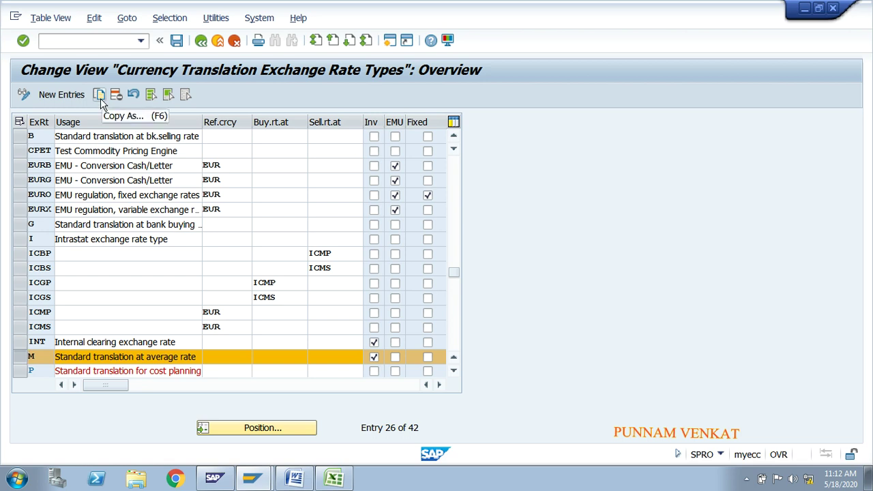
pyautogui.click(26, 359)
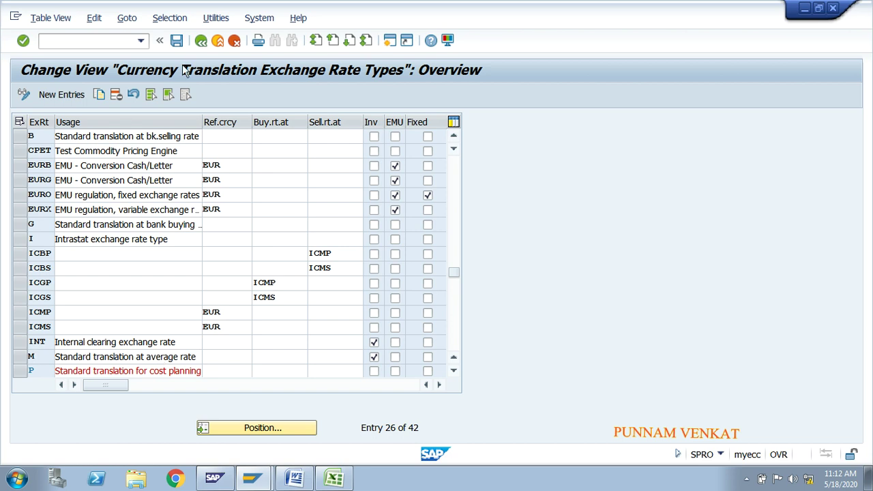
pyautogui.click(203, 41)
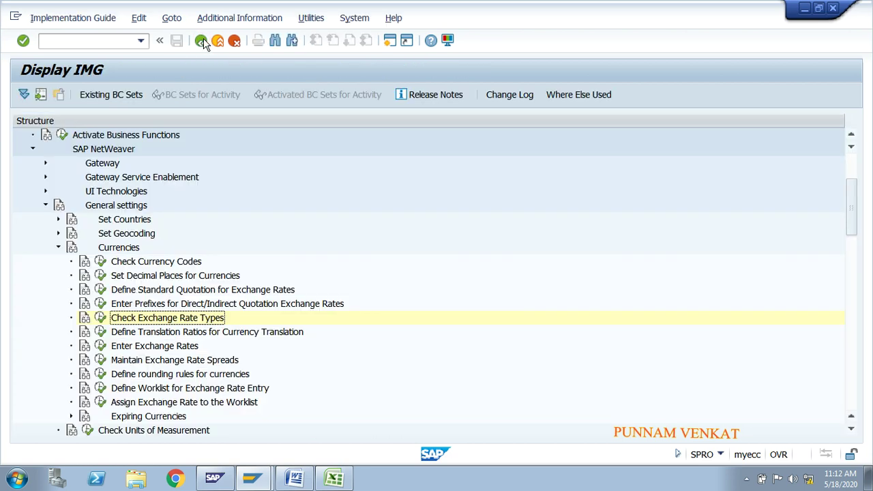
pyautogui.hotkey('alt', 'Tab')
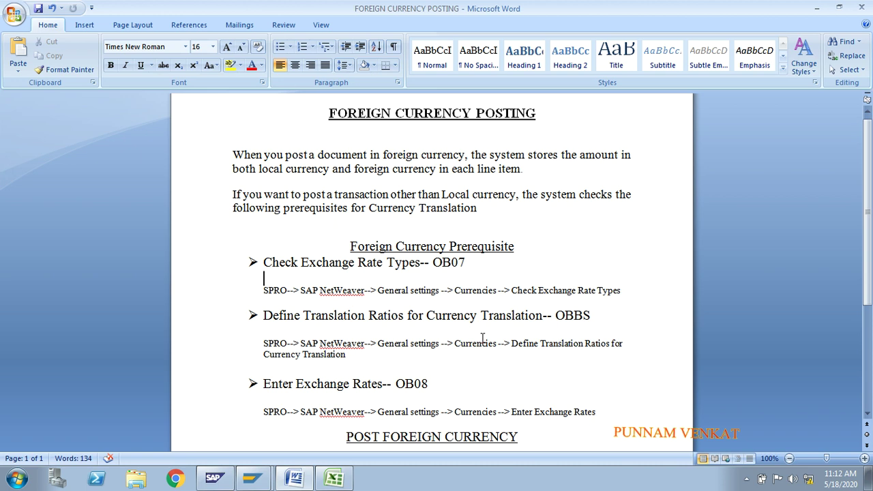
pyautogui.click(592, 316)
pyautogui.moveTo(596, 316); pyautogui.dragTo(562, 318)
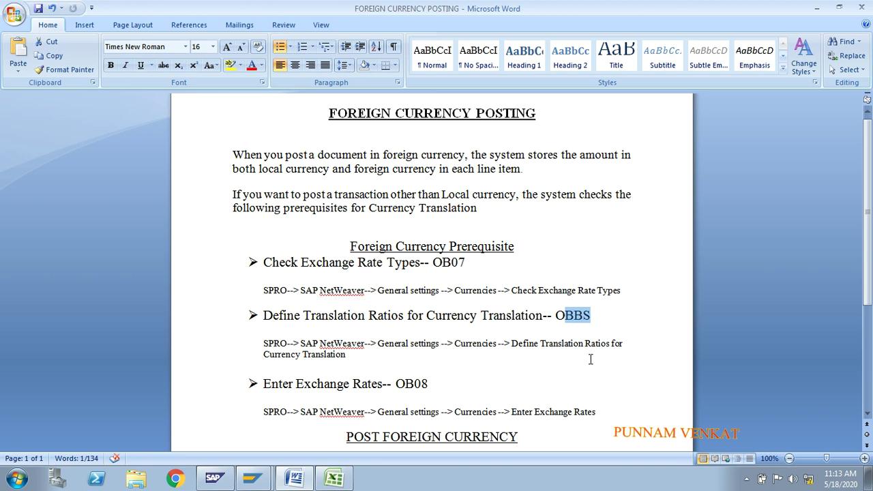
pyautogui.click(314, 359)
pyautogui.tripleClick(260, 343)
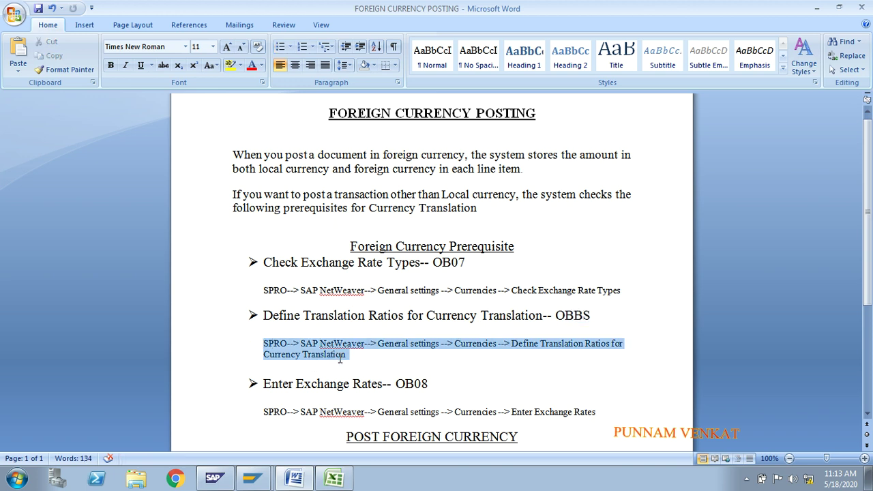
pyautogui.click(262, 287)
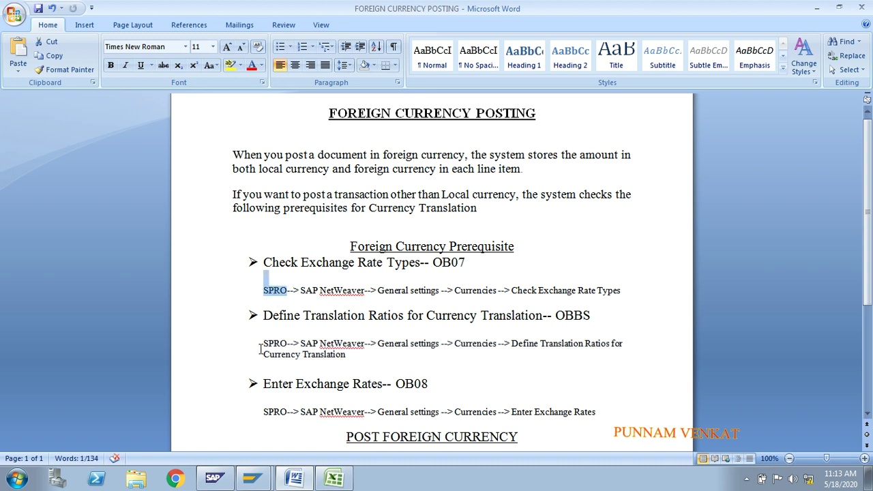
pyautogui.moveTo(264, 346); pyautogui.dragTo(297, 356)
pyautogui.hotkey('alt', 'Tab')
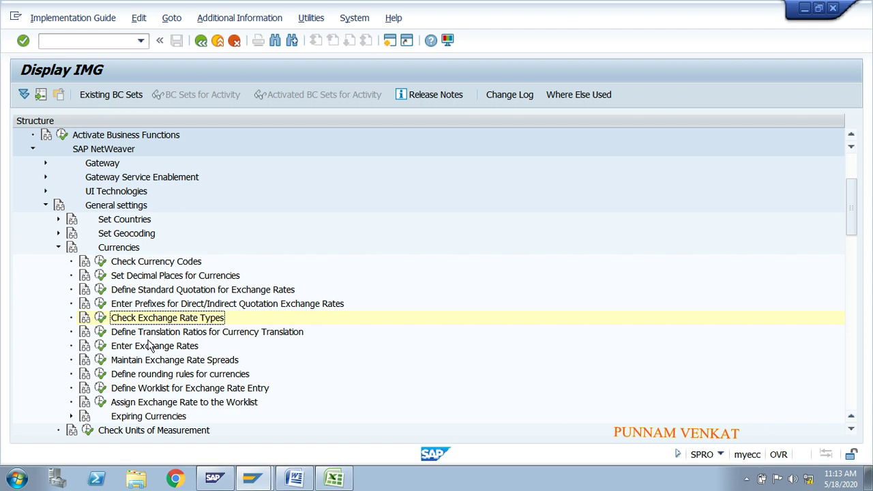
# Step: Open the OBBS translation ratios table past its warning and begin a new entry row
pyautogui.click(150, 345)
pyautogui.press('Up')
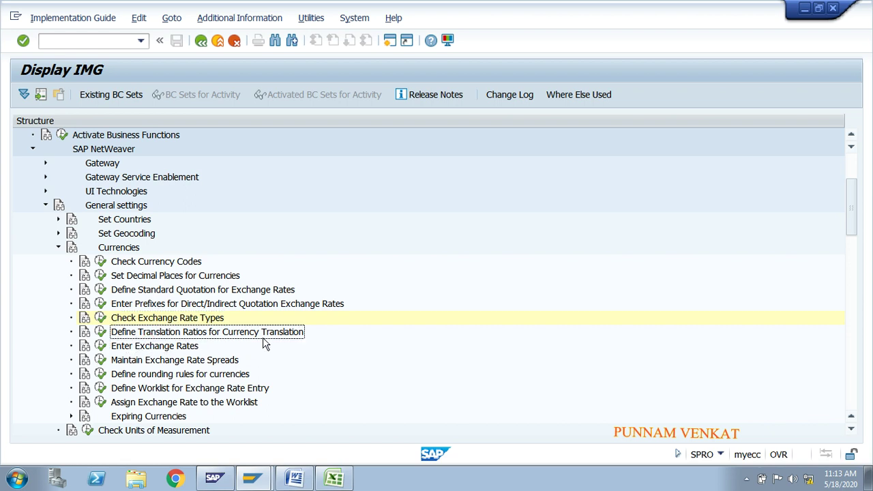
pyautogui.click(98, 333)
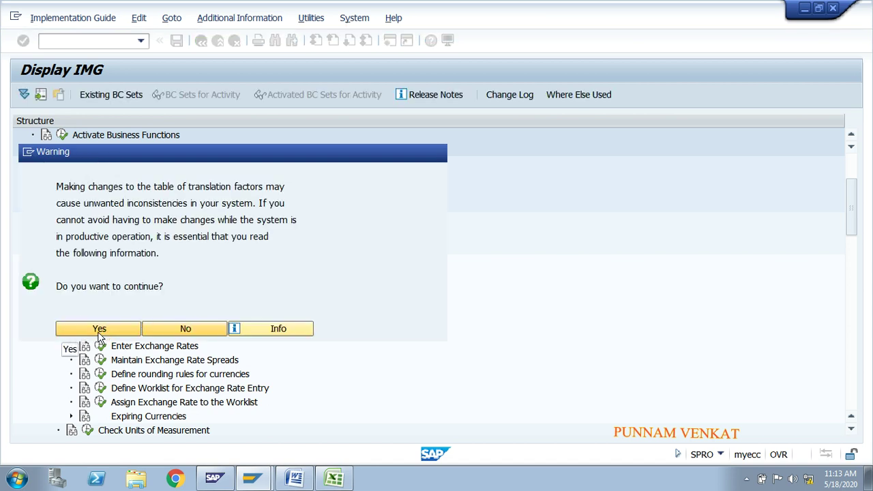
pyautogui.click(99, 331)
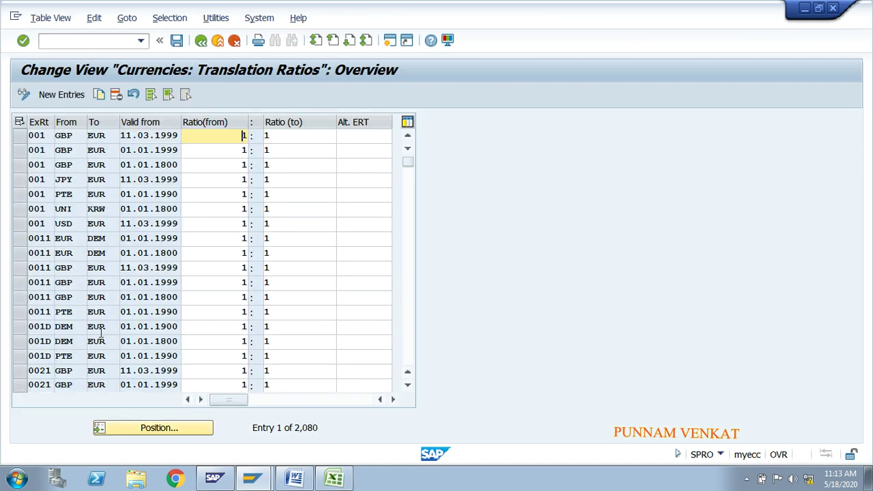
pyautogui.click(60, 94)
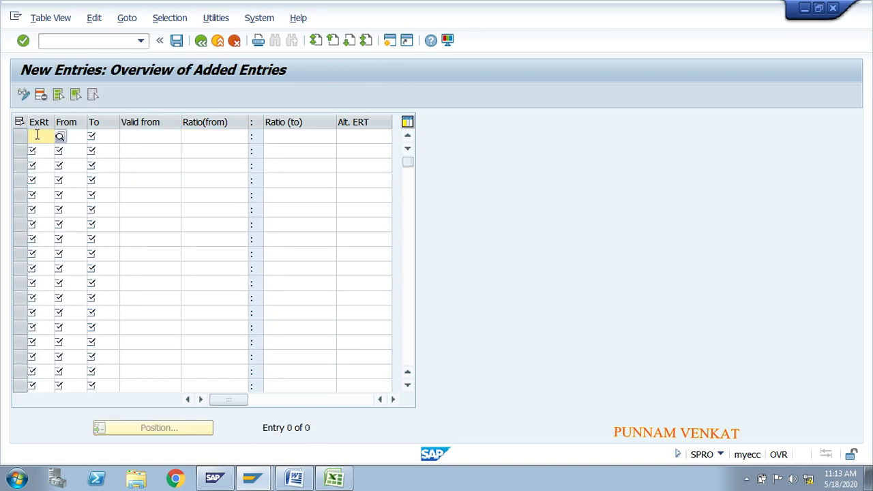
# Step: Set rate type M and From currency USD, checking USD against the Excel currency sheet
pyautogui.write('M')
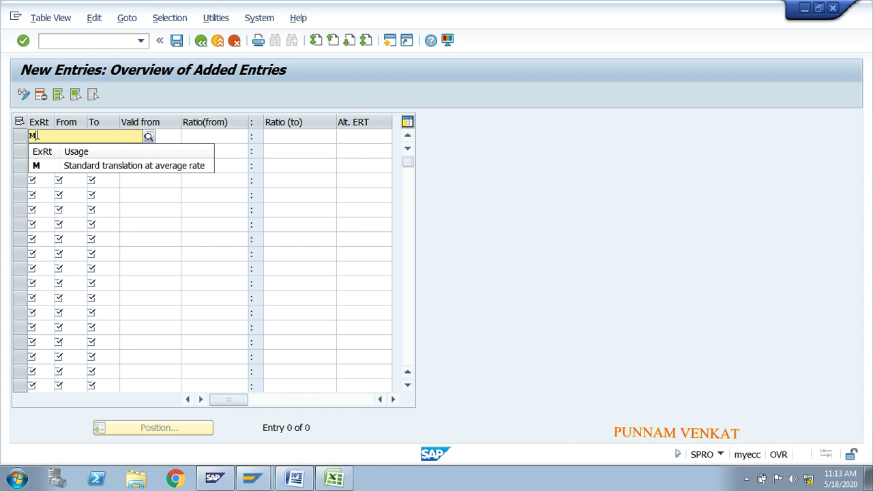
pyautogui.click(175, 168)
pyautogui.click(78, 140)
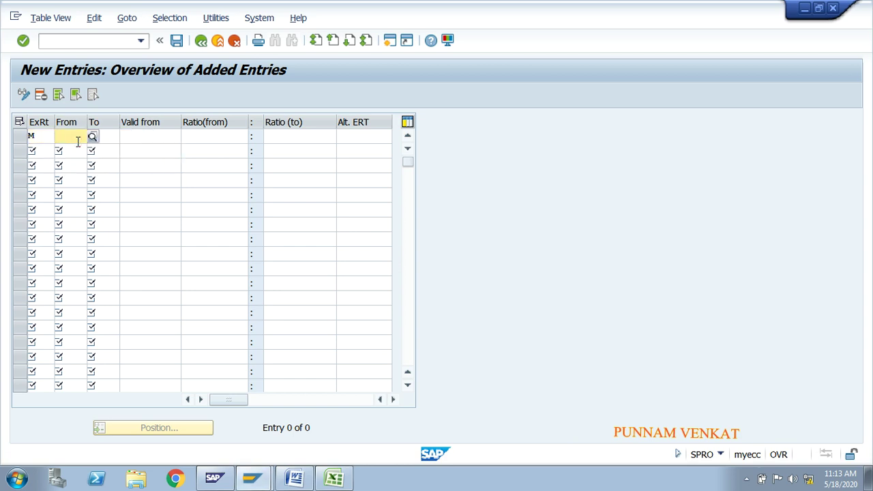
pyautogui.write('USD')
pyautogui.hotkey('alt', 'Tab')
pyautogui.hotkey('alt', 'Tab')
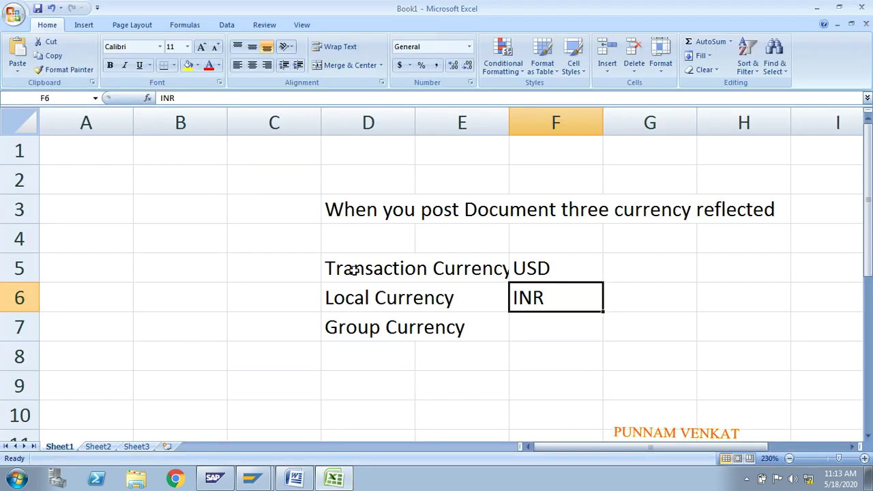
pyautogui.click(353, 270)
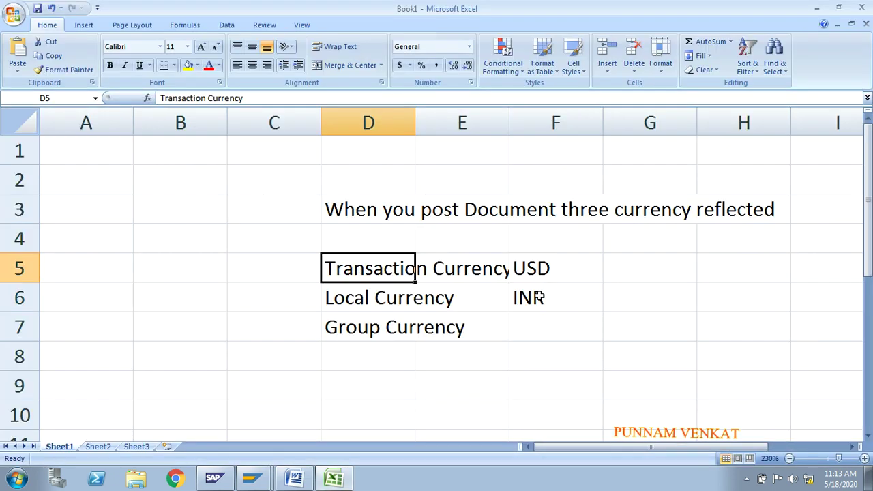
pyautogui.click(551, 268)
pyautogui.hotkey('alt', 'Tab')
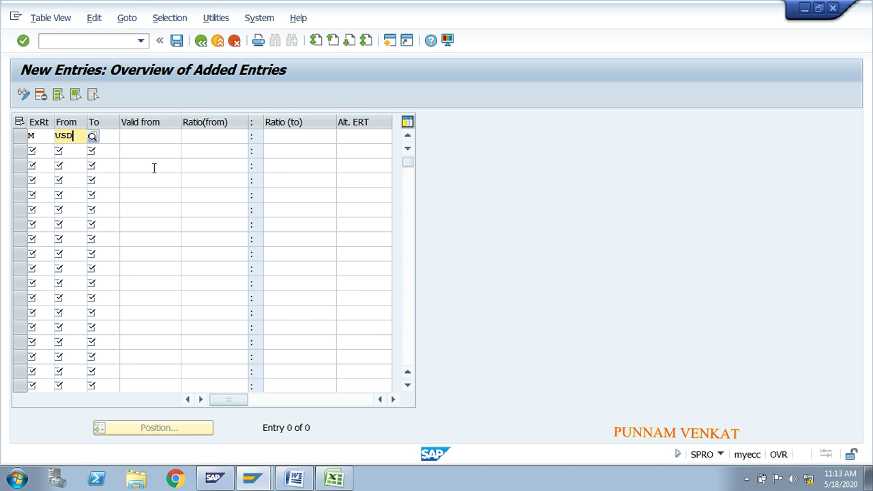
# Step: Enter To currency INR, valid-from date 18.05.2020, and a 1 to 1 ratio
pyautogui.click(111, 138)
pyautogui.write('INR')
pyautogui.press('Tab')
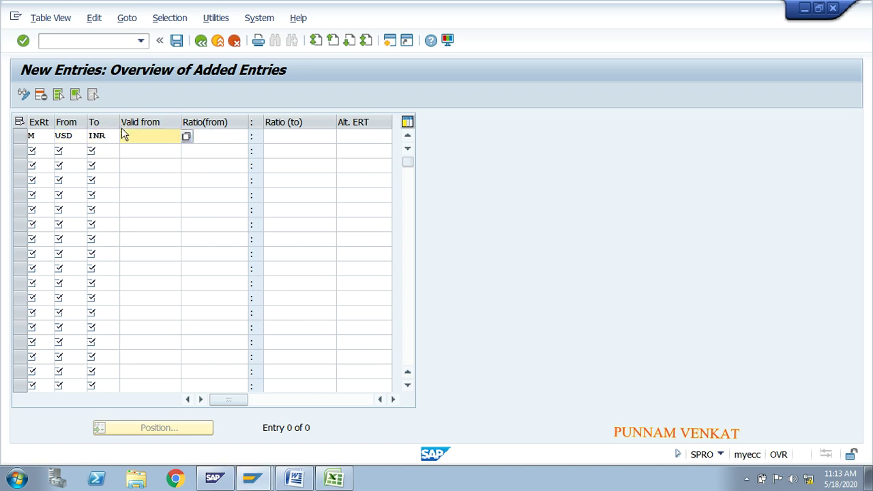
pyautogui.click(187, 138)
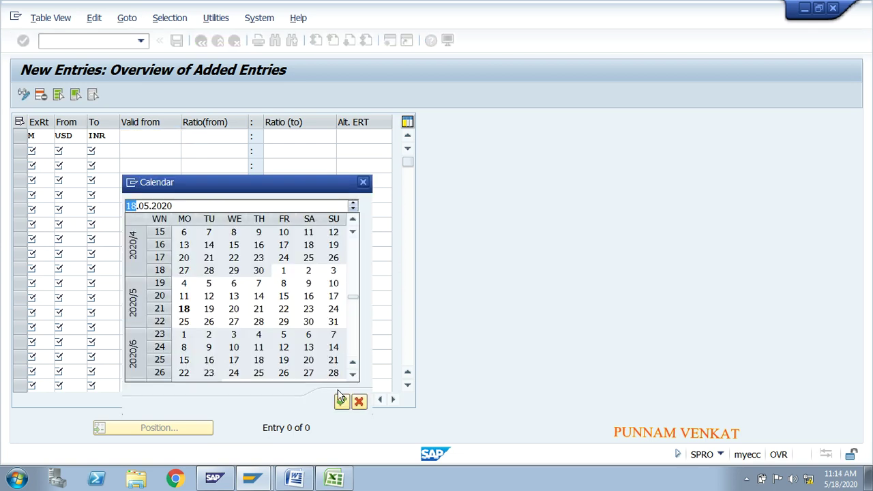
pyautogui.click(341, 400)
pyautogui.click(204, 137)
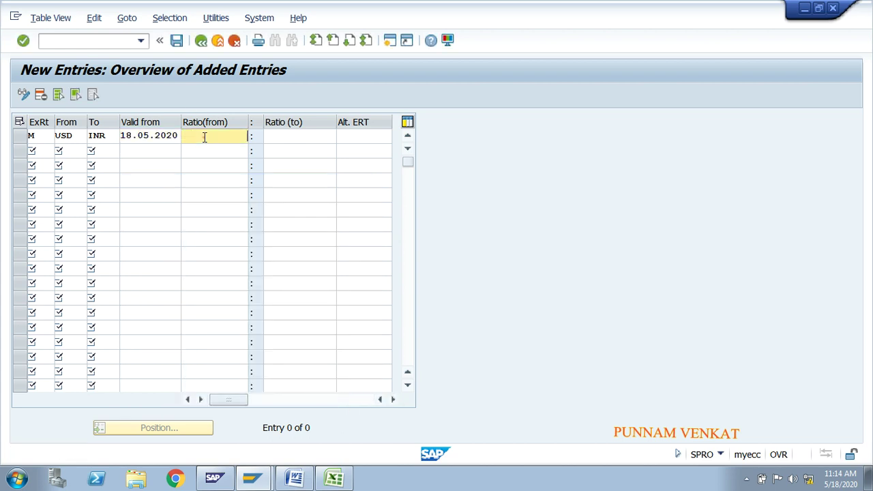
pyautogui.write('1')
pyautogui.press('Tab')
pyautogui.write('1')
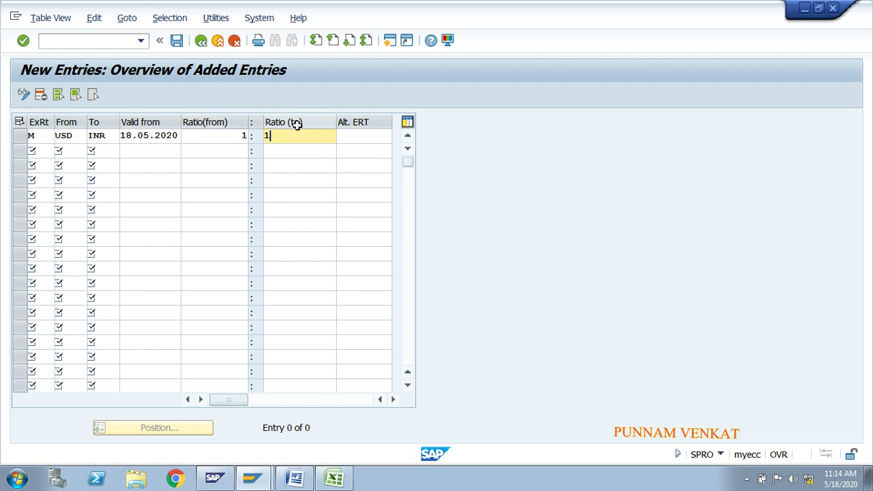
# Step: Check the USD-to-INR row's currency and ratio fields, then the rows below it
pyautogui.click(75, 135)
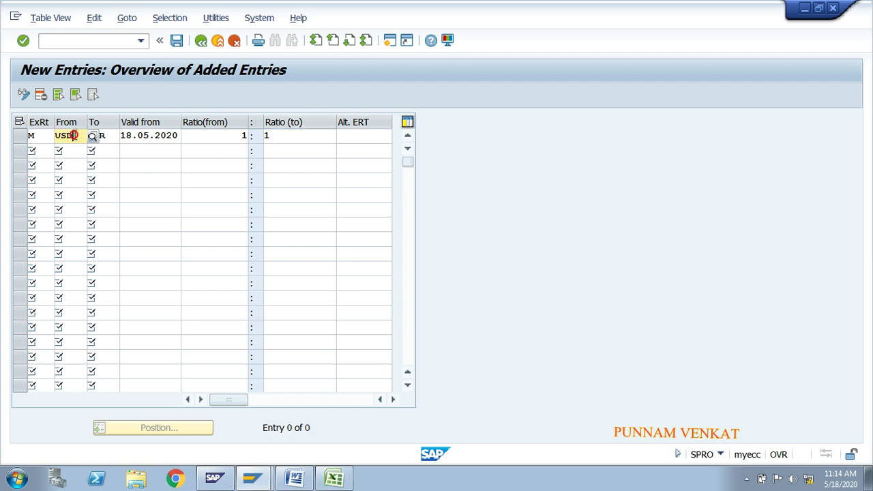
pyautogui.click(113, 136)
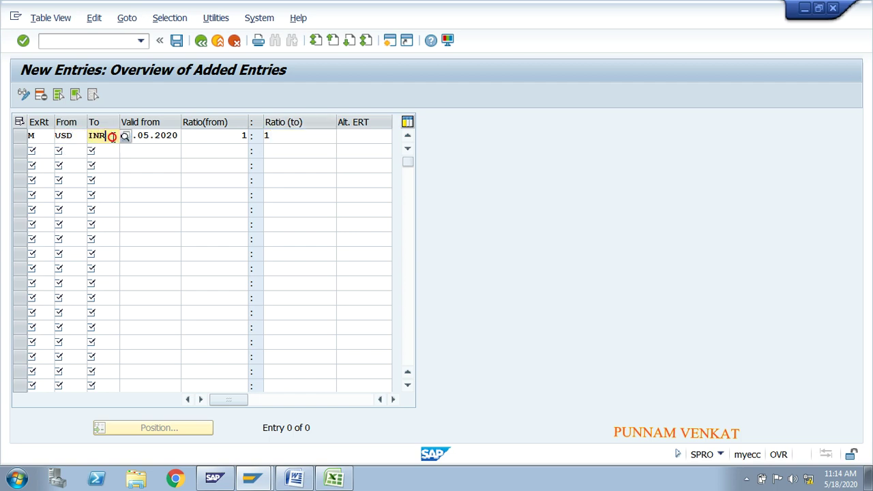
pyautogui.click(77, 136)
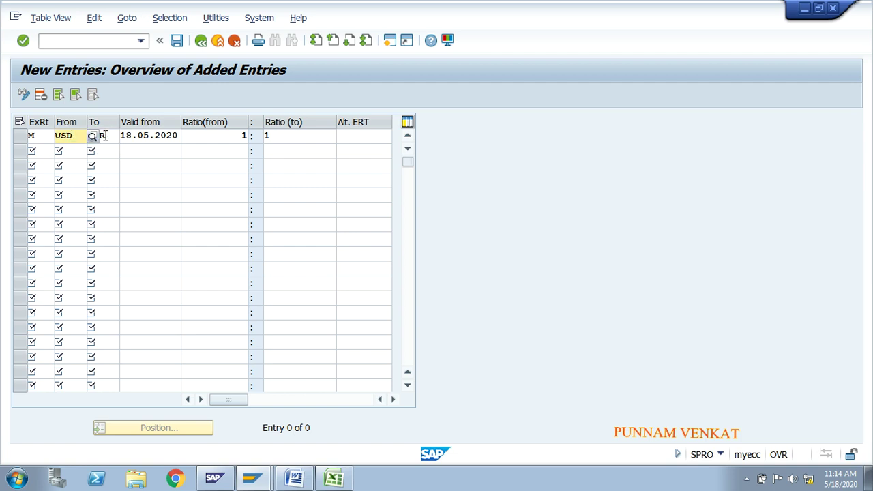
pyautogui.click(104, 136)
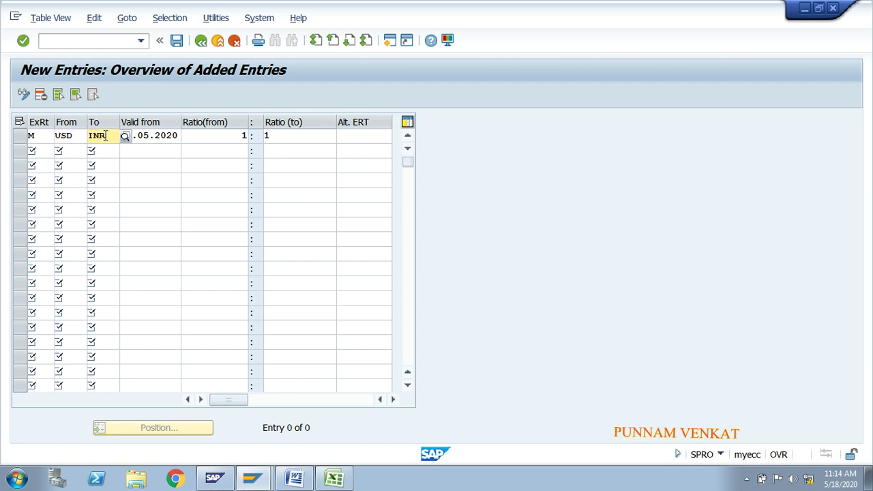
pyautogui.click(214, 137)
pyautogui.click(285, 136)
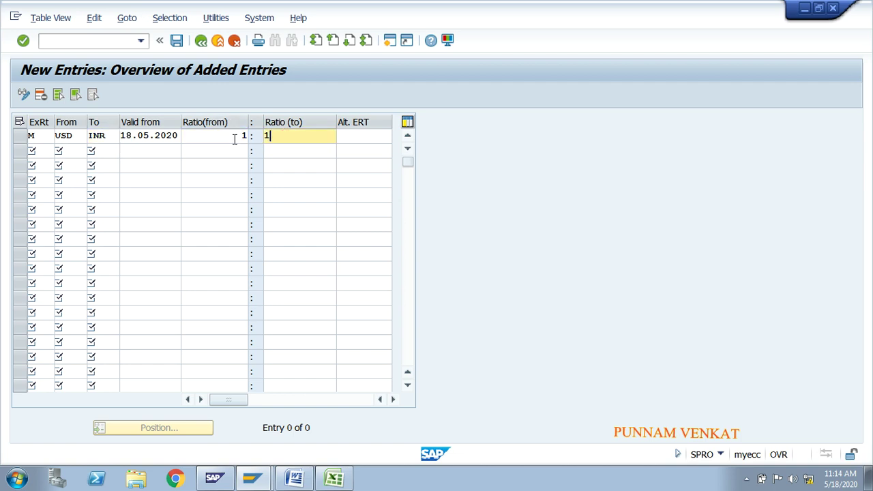
pyautogui.click(234, 136)
pyautogui.click(274, 136)
pyautogui.click(47, 151)
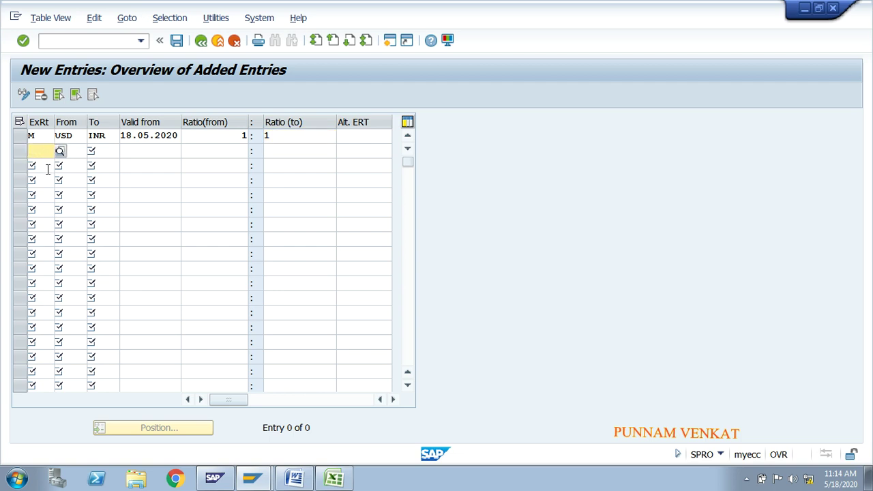
pyautogui.click(47, 167)
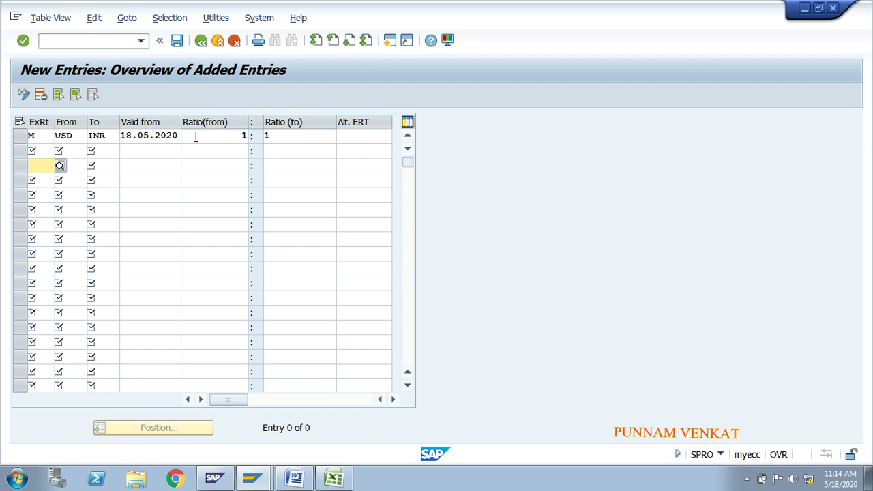
# Step: Re-enter USD as From currency on the M row and recheck its date and ratios
pyautogui.click(30, 136)
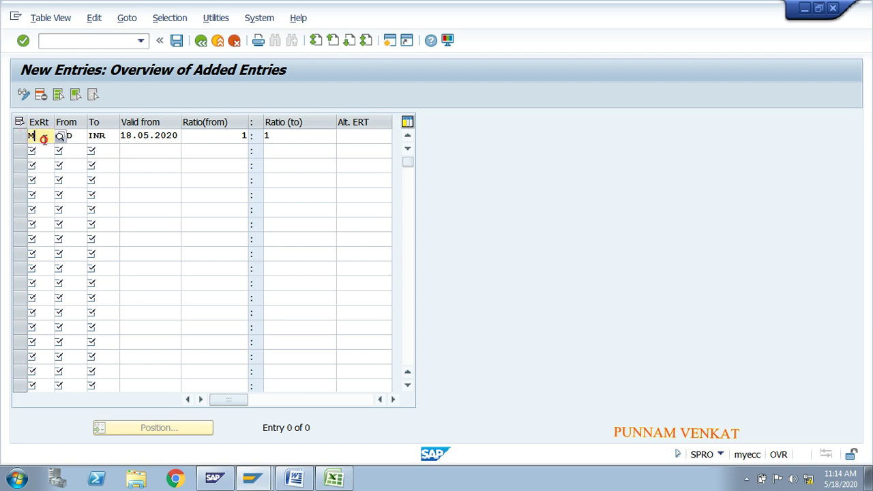
pyautogui.click(69, 139)
pyautogui.write('USD')
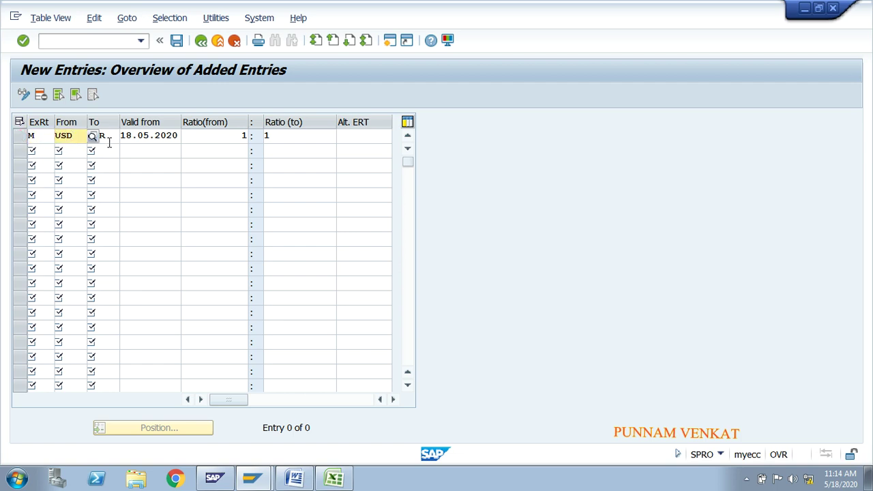
pyautogui.click(109, 139)
pyautogui.click(141, 135)
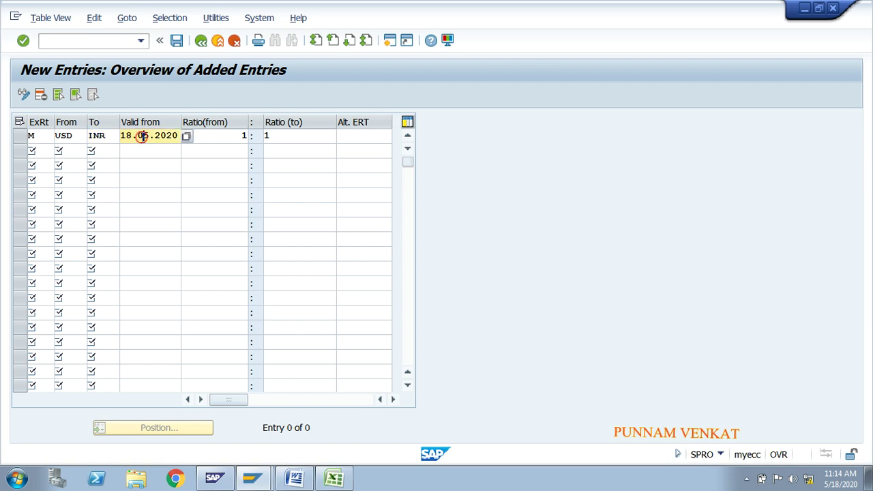
pyautogui.click(210, 134)
pyautogui.click(284, 135)
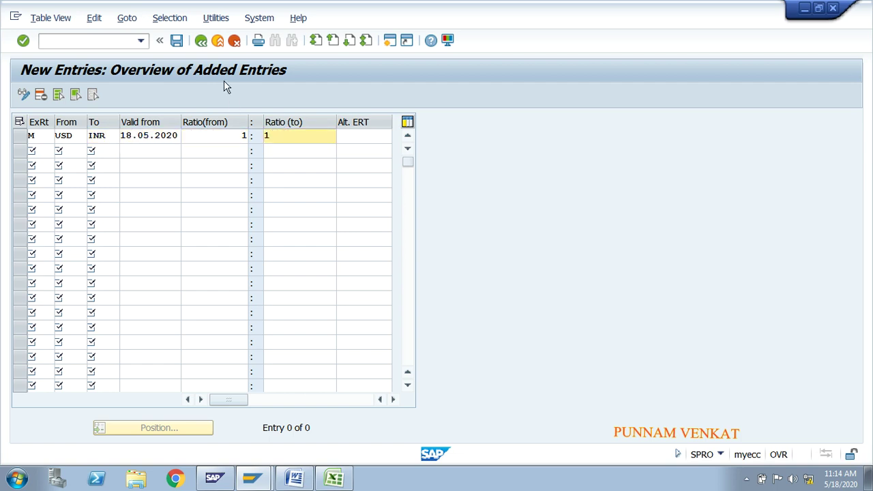
# Step: Save the M USD-to-INR 1:1 ratio under a customizing request and return to the overview
pyautogui.click(181, 45)
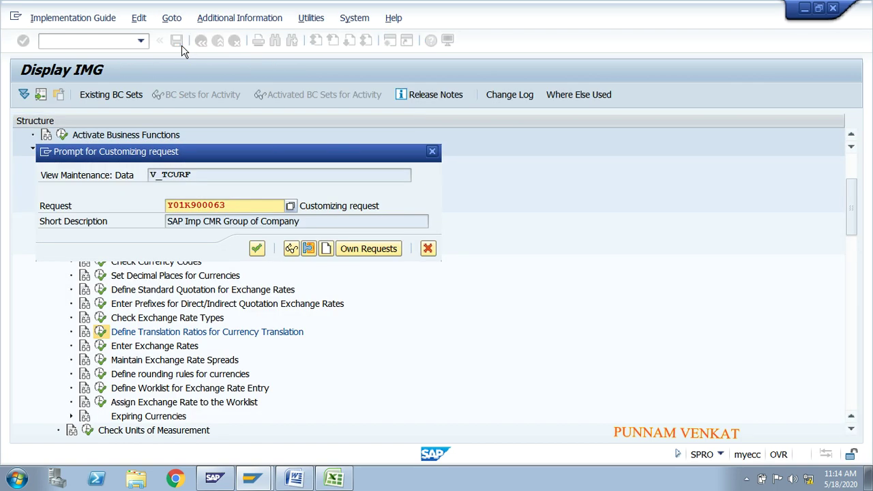
pyautogui.click(256, 249)
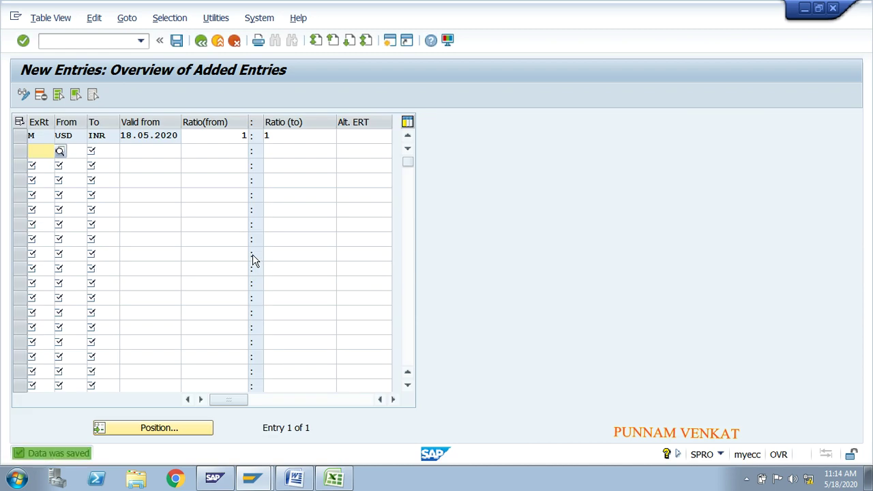
pyautogui.click(200, 44)
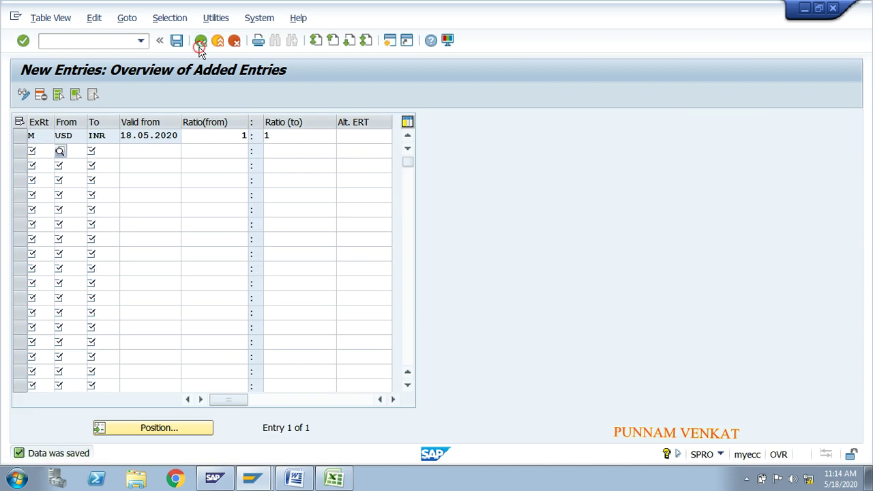
pyautogui.click(295, 478)
# Step: Highlight the 'Enter Exchange Rates-- OB08' line in the Word notes, then go back to SAP
pyautogui.click(353, 387)
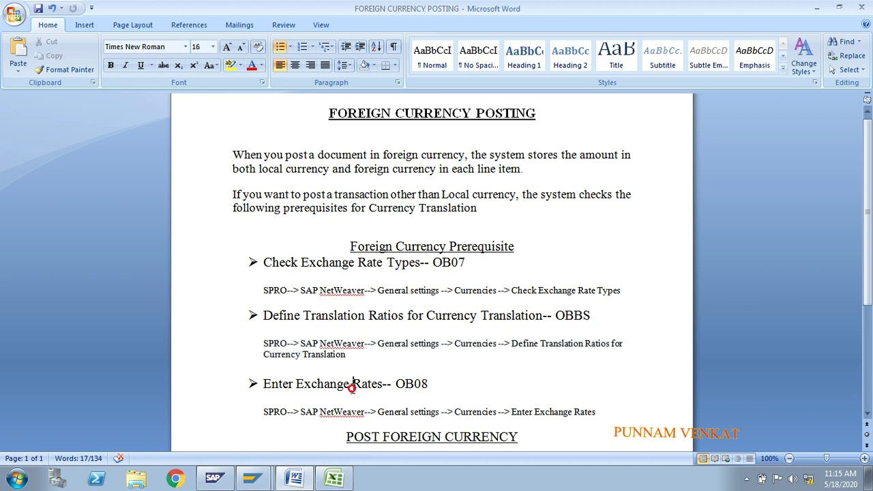
pyautogui.moveTo(267, 383); pyautogui.dragTo(371, 393)
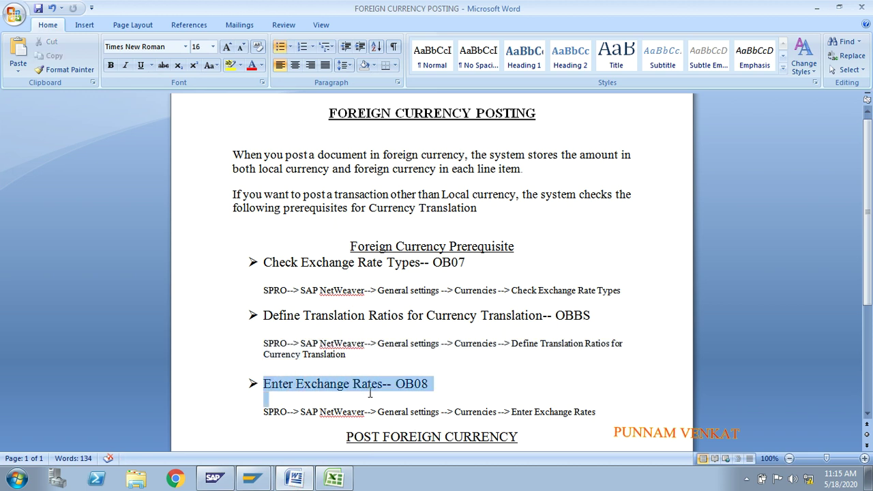
pyautogui.click(370, 398)
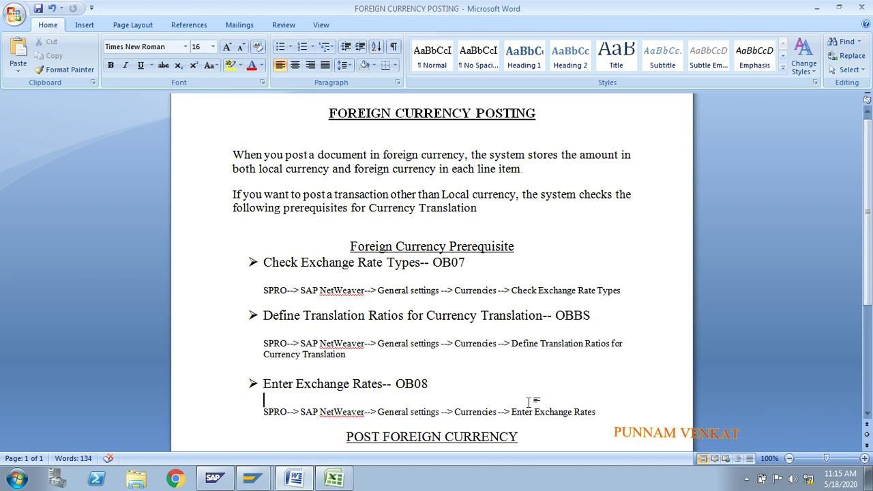
pyautogui.hotkey('alt', 'Tab')
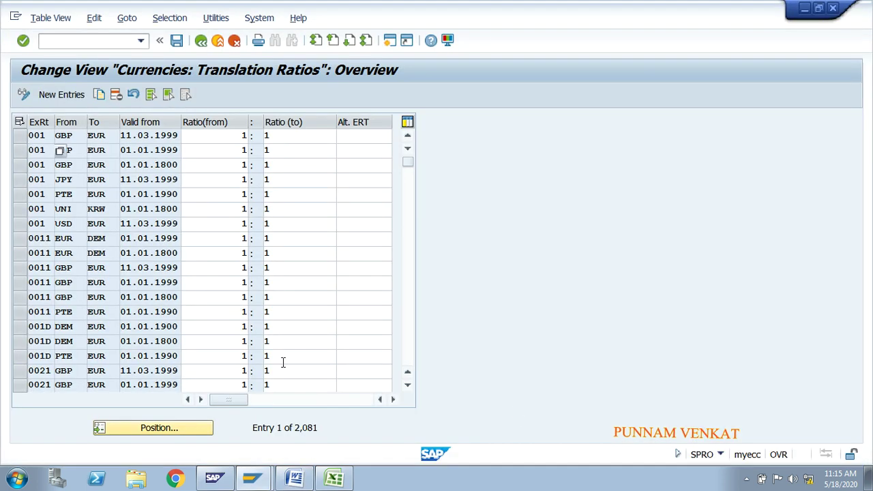
# Step: Leave the translation ratios table, run Enter Exchange Rates (OB08), and start a new entry
pyautogui.hotkey('alt', 't')
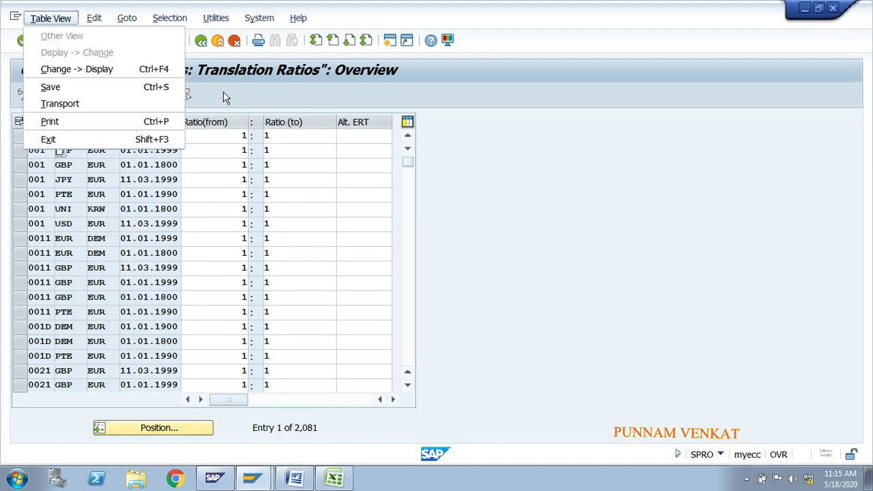
pyautogui.press('Escape')
pyautogui.click(202, 42)
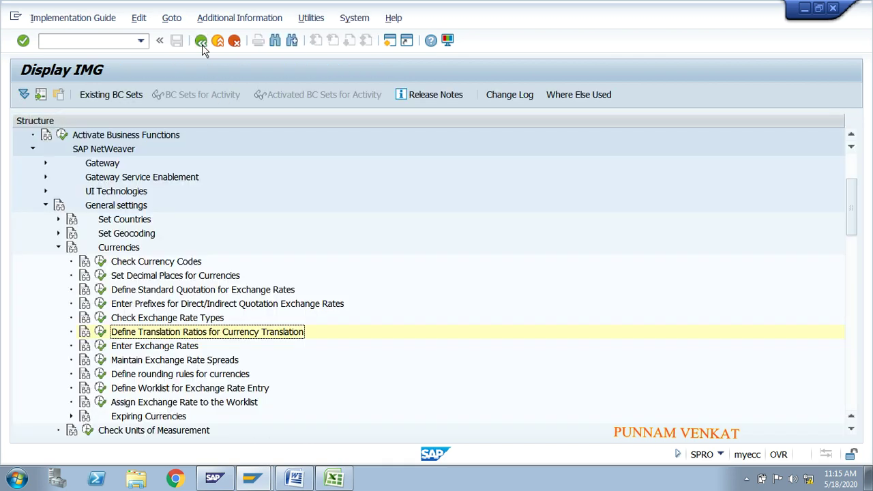
pyautogui.click(178, 348)
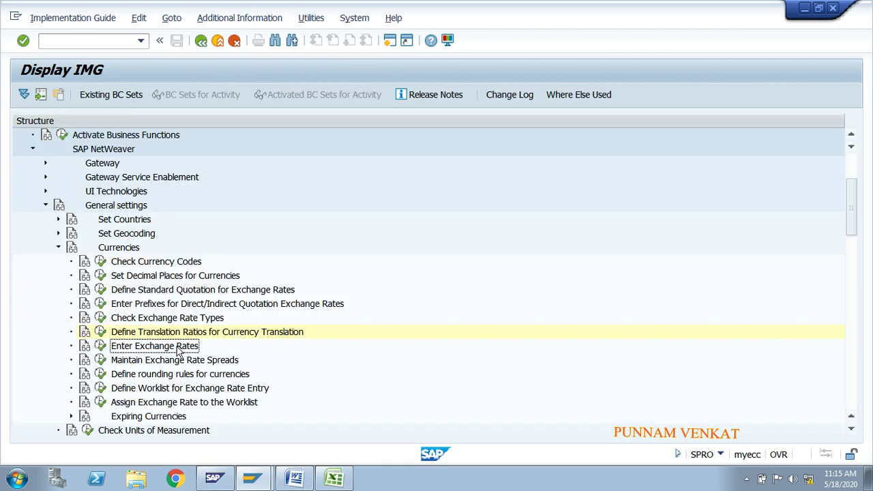
pyautogui.click(101, 347)
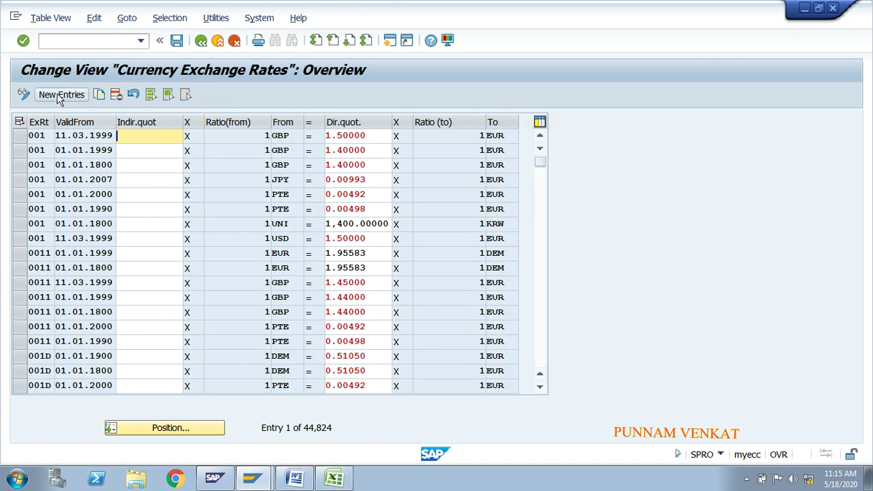
pyautogui.click(60, 96)
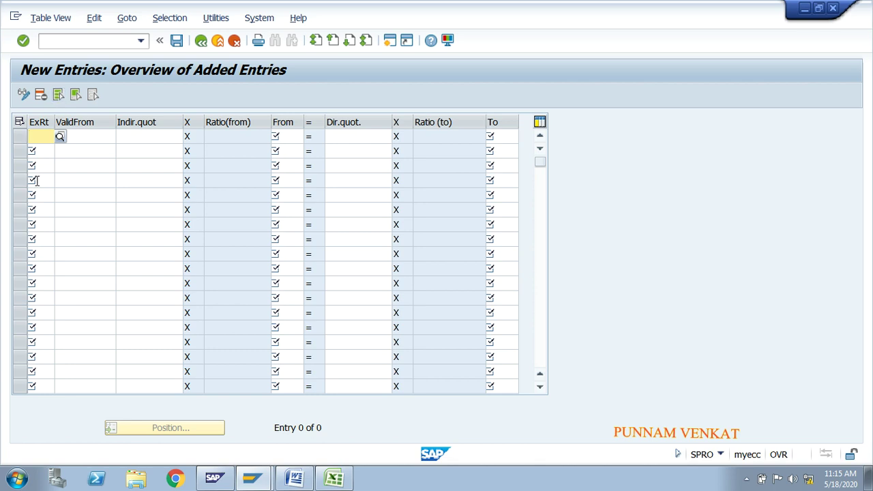
# Step: Enter rate type M, valid from 18.05.2020, From currency USD and To currency INR
pyautogui.write('M')
pyautogui.press('Tab')
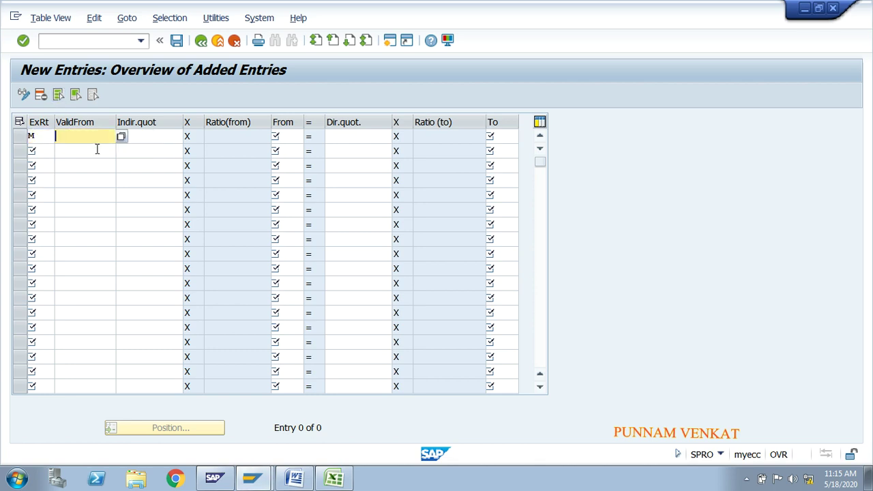
pyautogui.click(122, 138)
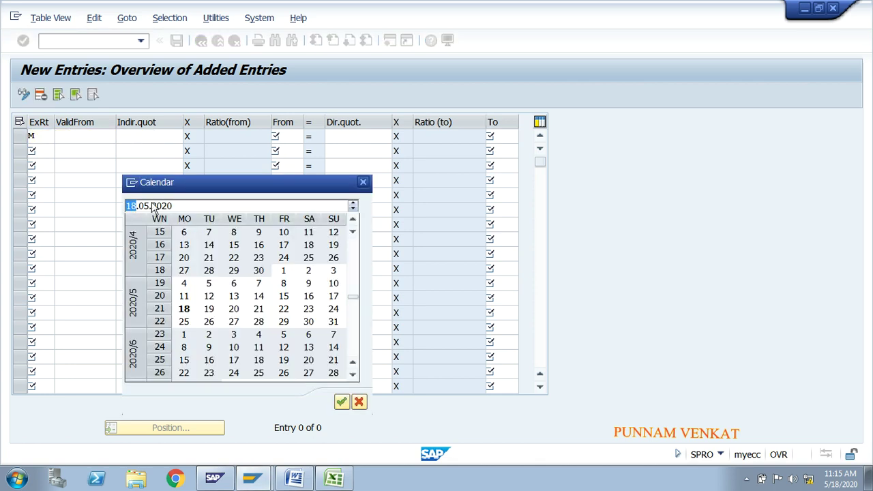
pyautogui.click(341, 403)
pyautogui.click(293, 139)
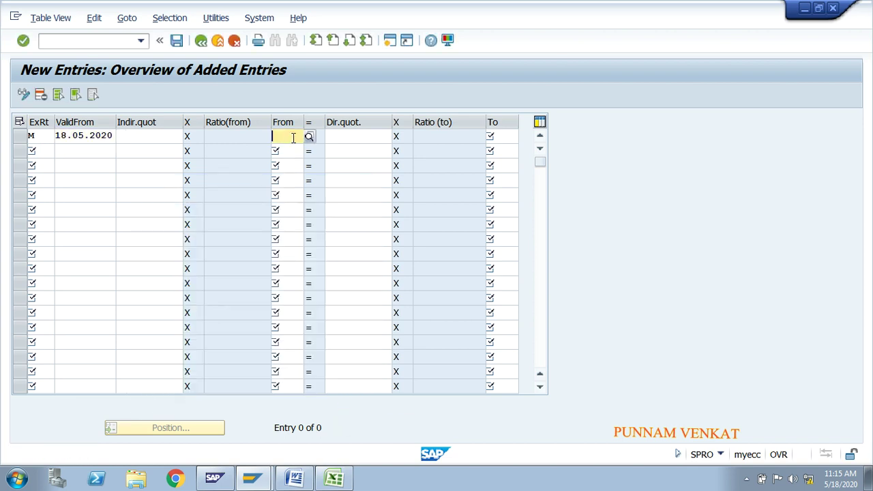
pyautogui.write('USD')
pyautogui.press('Tab')
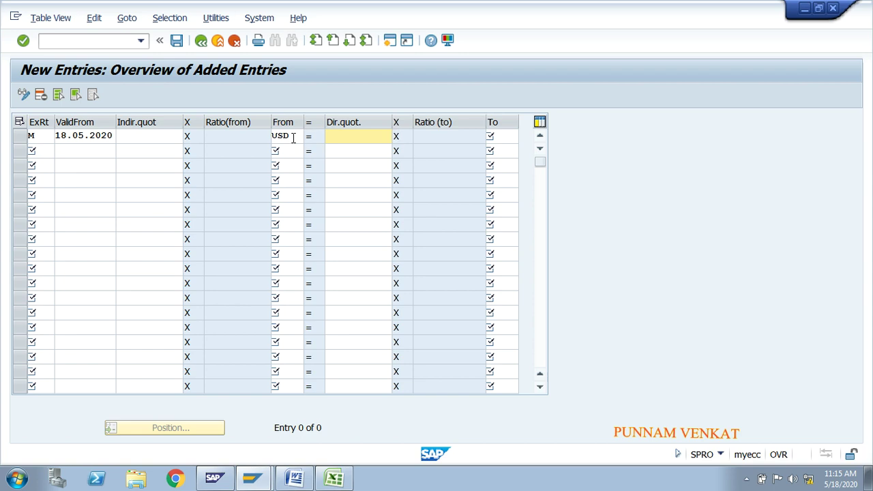
pyautogui.click(497, 137)
pyautogui.write('IN')
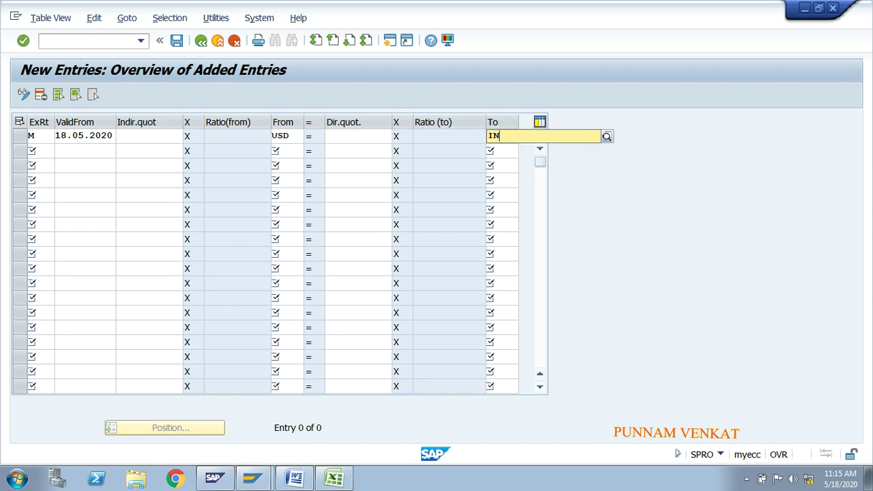
pyautogui.write('R')
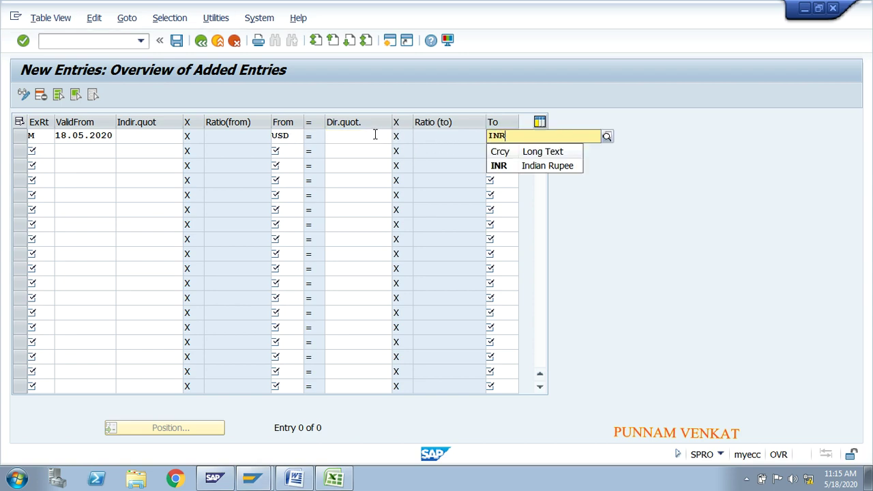
pyautogui.click(374, 135)
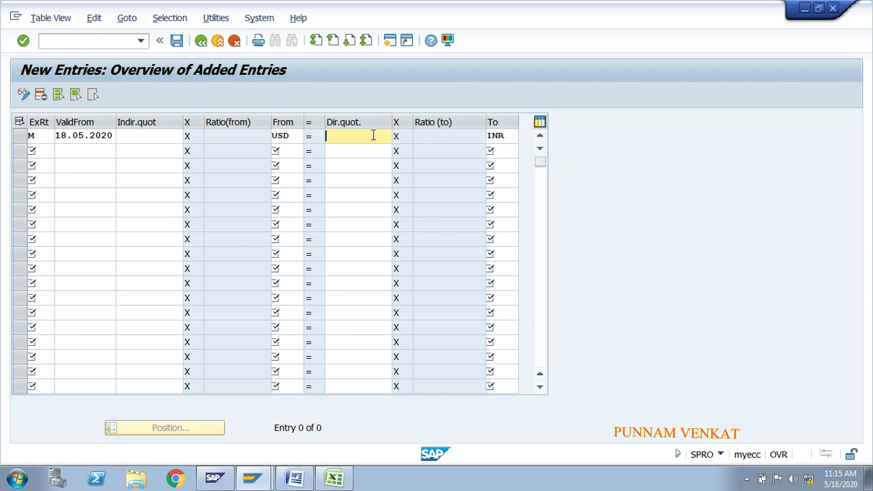
# Step: Set the direct quotation to 76 INR per USD and validate the row
pyautogui.click(290, 136)
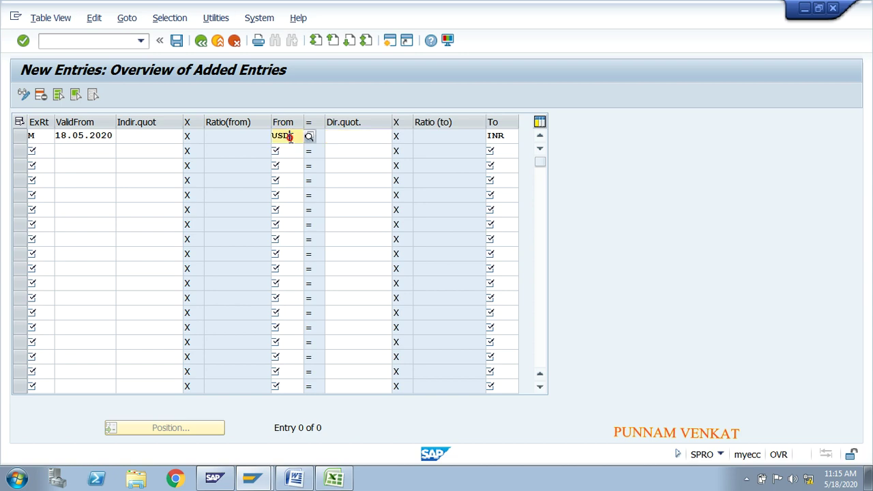
pyautogui.click(504, 138)
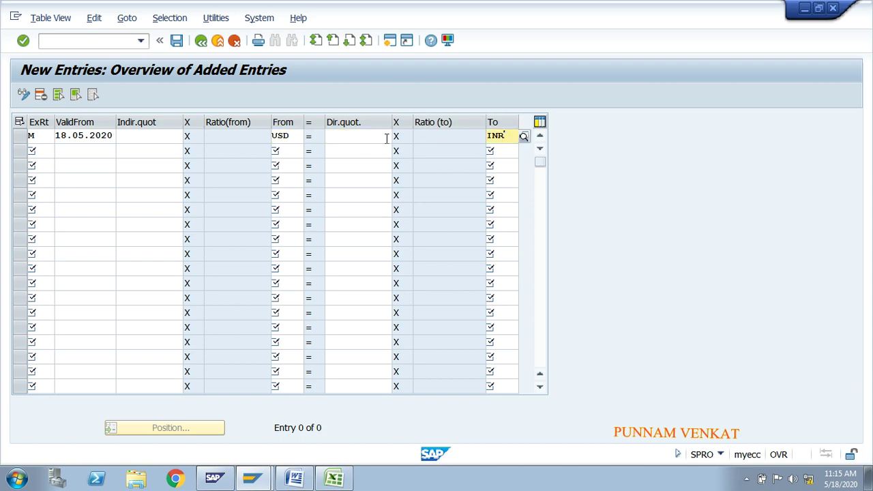
pyautogui.click(286, 134)
pyautogui.click(356, 138)
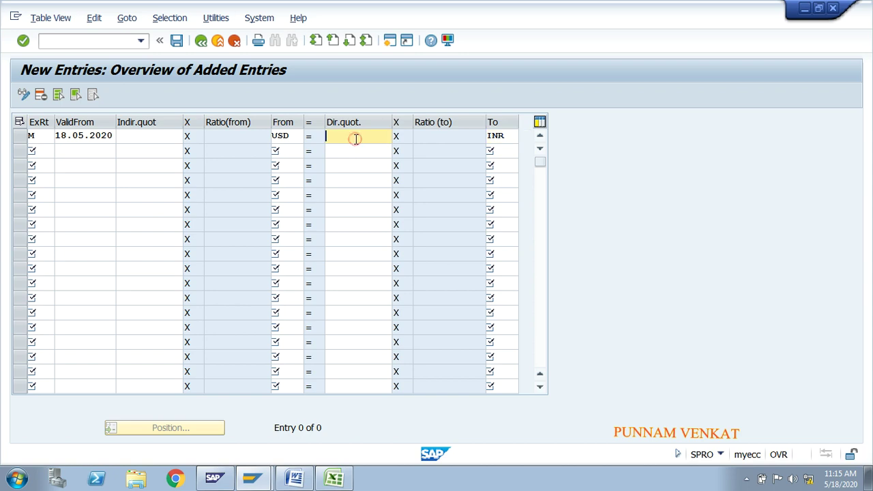
pyautogui.write('76')
pyautogui.press('Return')
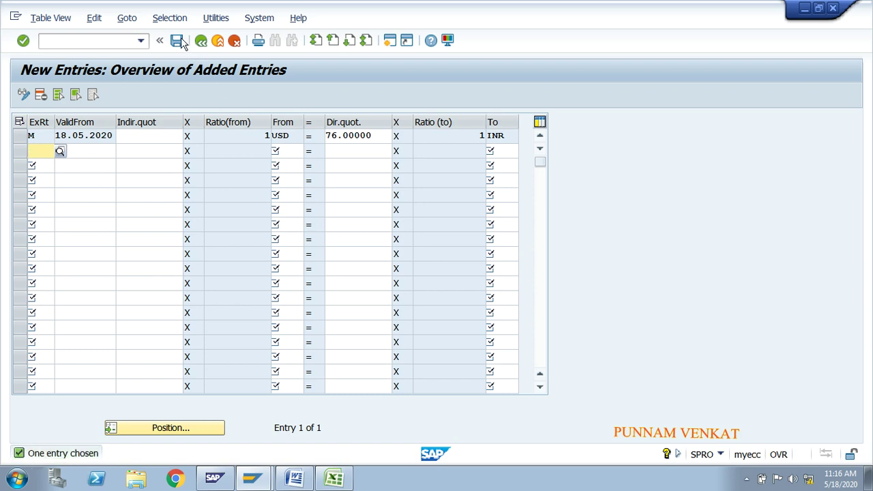
# Step: Save the USD-to-INR rate of 76 under a customizing request and back out to the IMG tree
pyautogui.click(178, 42)
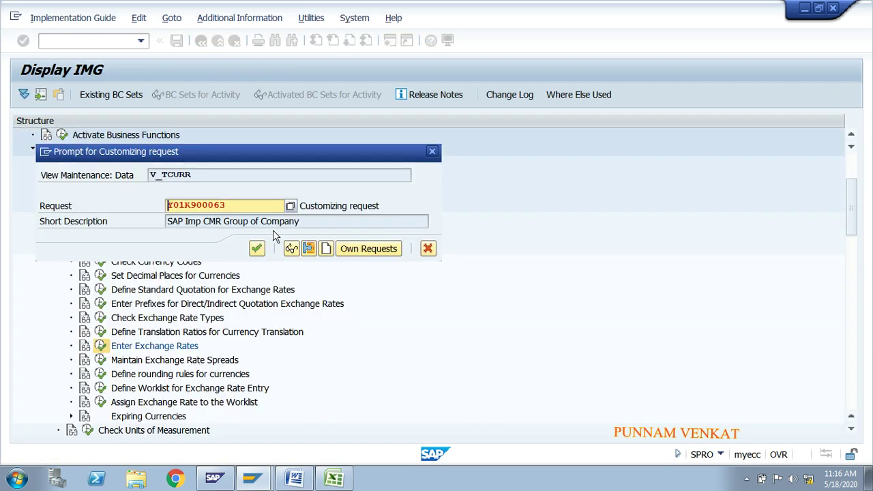
pyautogui.click(257, 249)
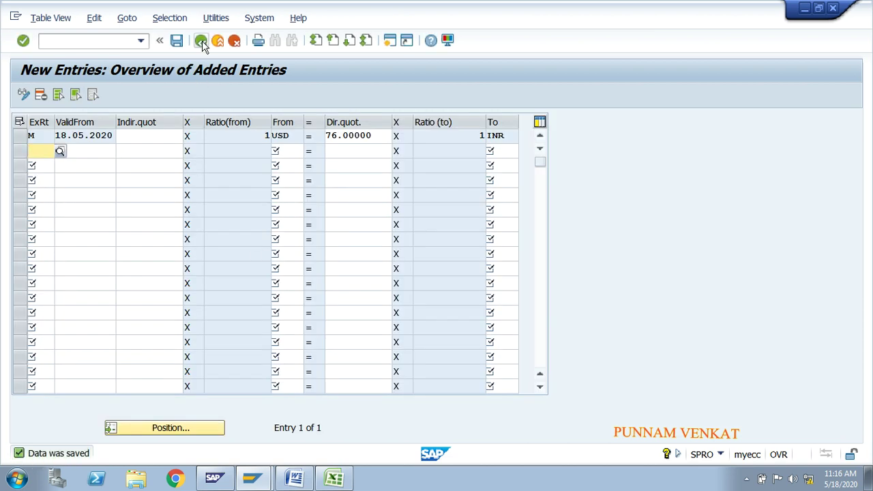
pyautogui.click(201, 42)
pyautogui.click(201, 41)
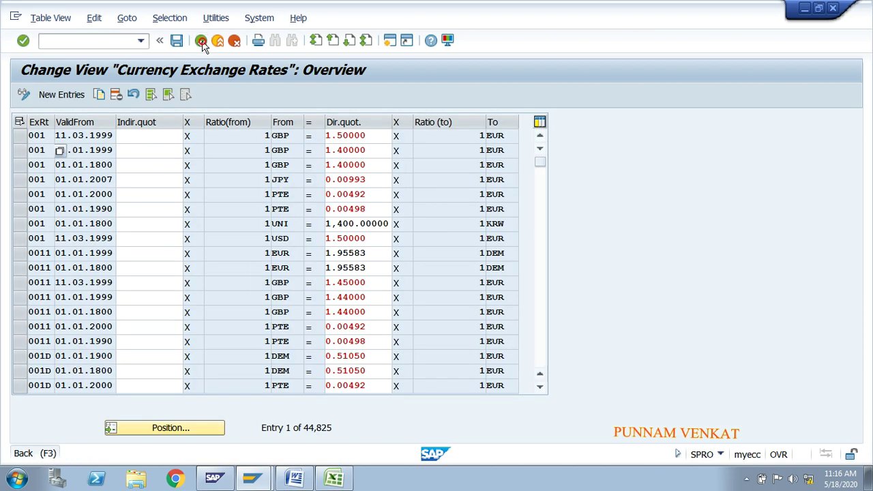
pyautogui.click(291, 483)
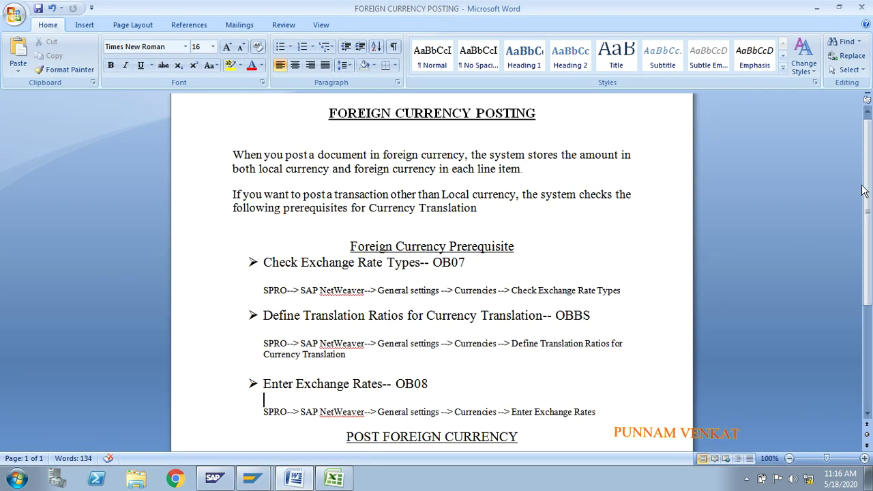
# Step: Select the POST FOREIGN CURRENCY heading in Word, then review the Excel currency labels
pyautogui.moveTo(864, 191); pyautogui.dragTo(870, 267)
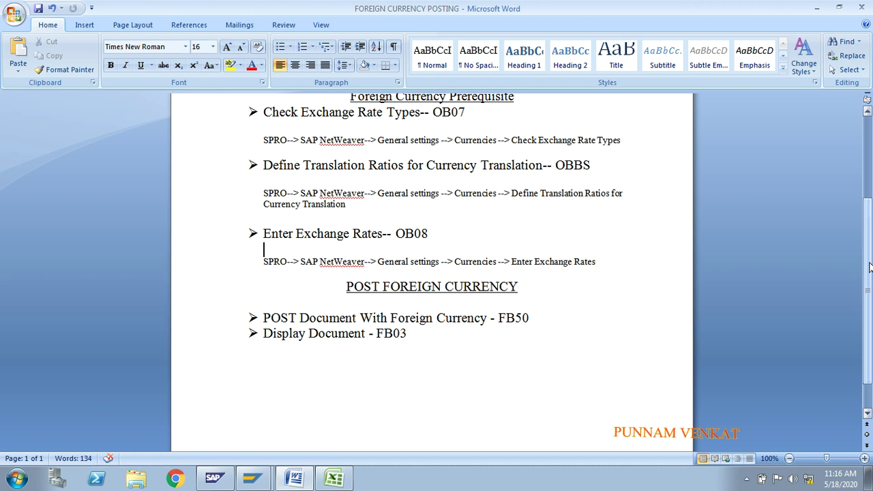
pyautogui.tripleClick(343, 294)
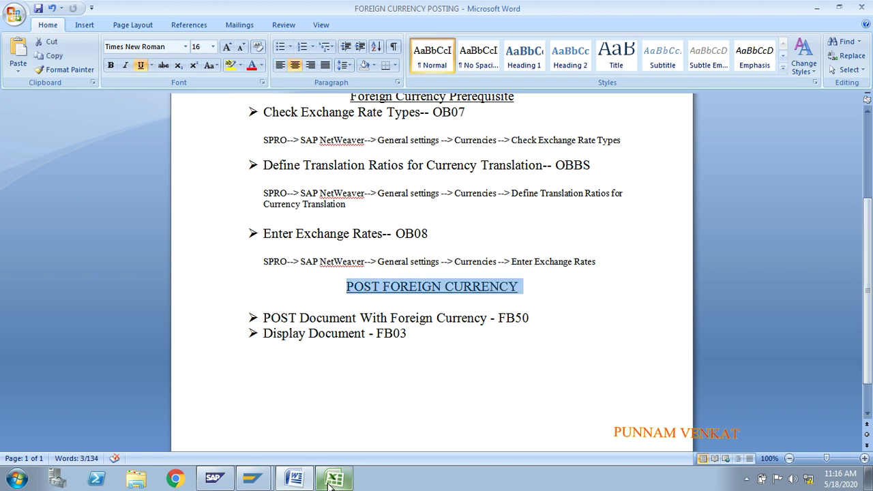
pyautogui.click(333, 482)
pyautogui.click(351, 305)
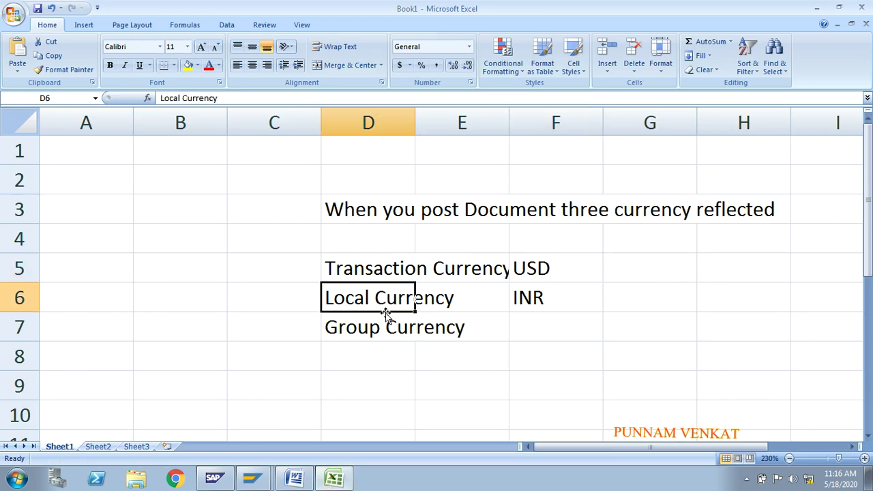
# Step: After reviewing USD and INR in D5:F6, enter USD as the Group Currency in F7
pyautogui.click(519, 299)
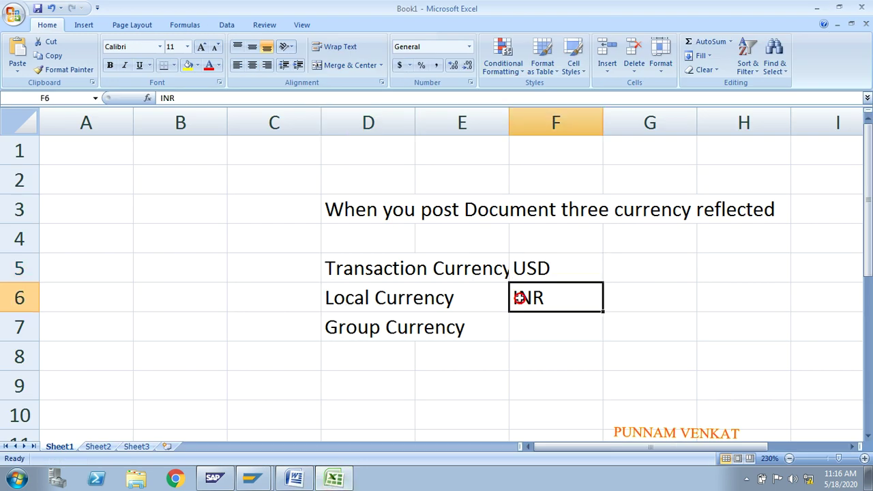
pyautogui.click(356, 273)
pyautogui.click(543, 273)
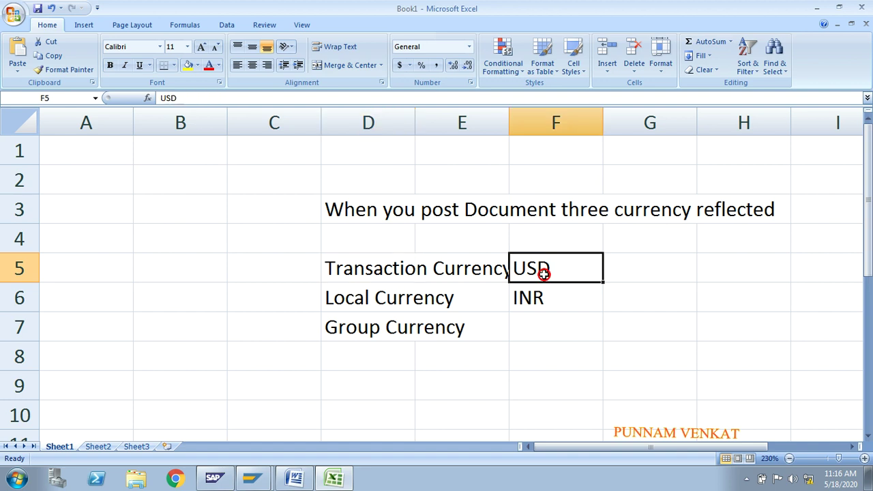
pyautogui.moveTo(335, 273); pyautogui.dragTo(546, 290)
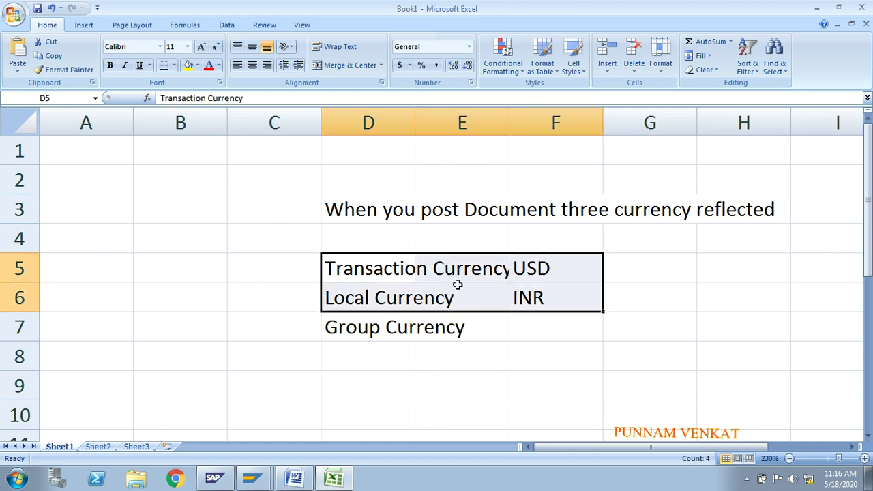
pyautogui.click(535, 333)
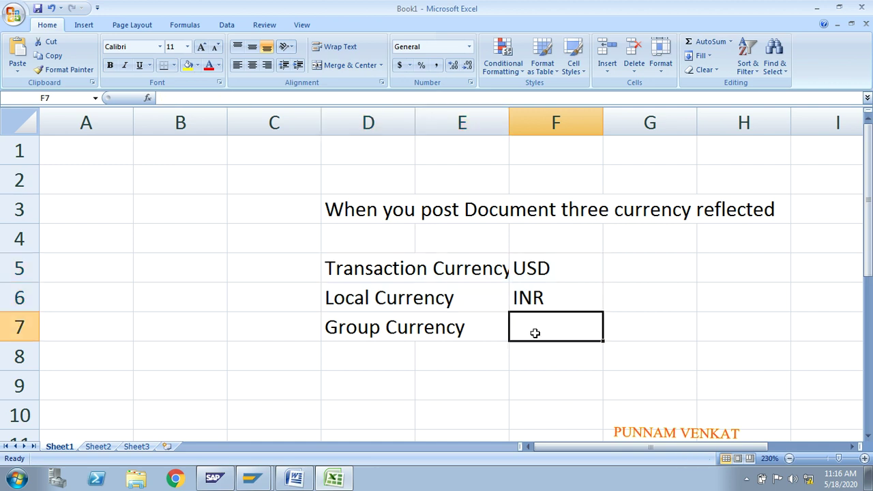
pyautogui.write('USD')
pyautogui.press('Return')
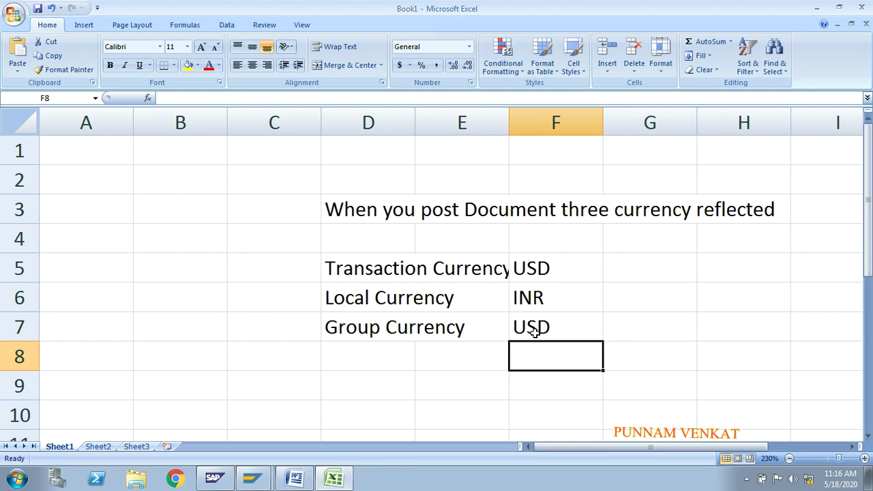
pyautogui.hotkey('alt', 'Tab')
pyautogui.click(393, 334)
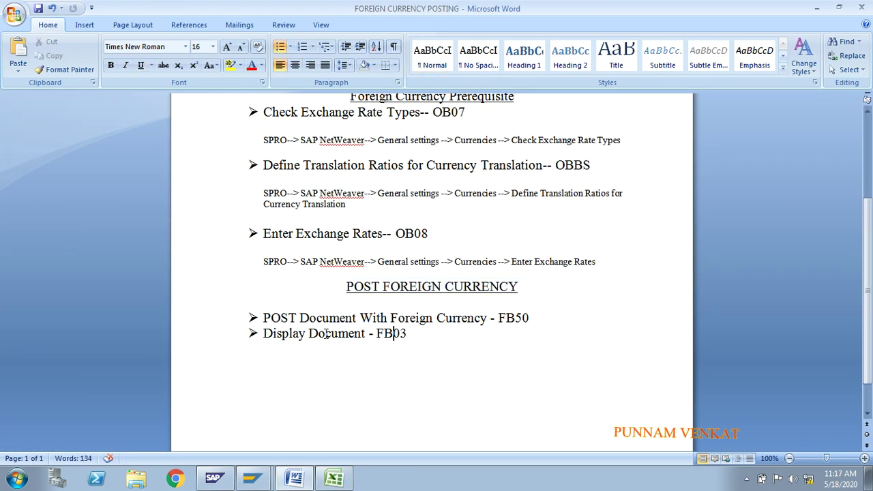
# Step: Extend the Word posting bullet to read FB50 /FB60/FB70, removing a stray 0
pyautogui.doubleClick(532, 318)
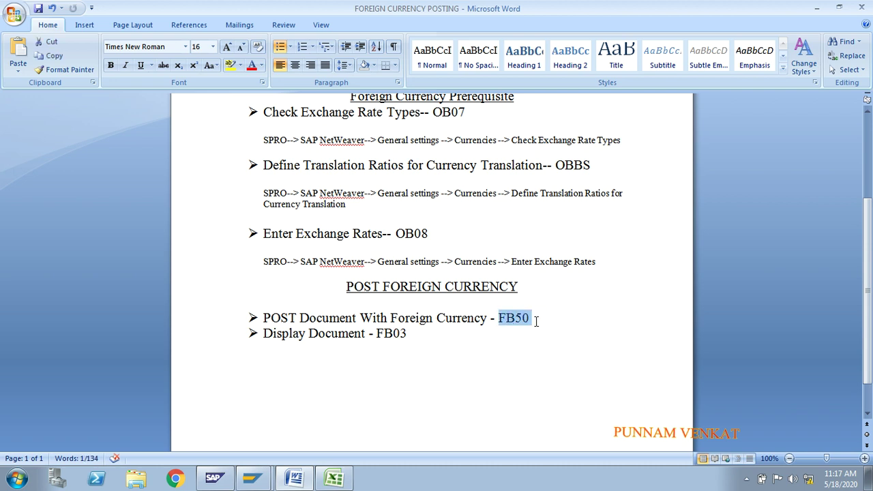
pyautogui.click(536, 320)
pyautogui.write('/')
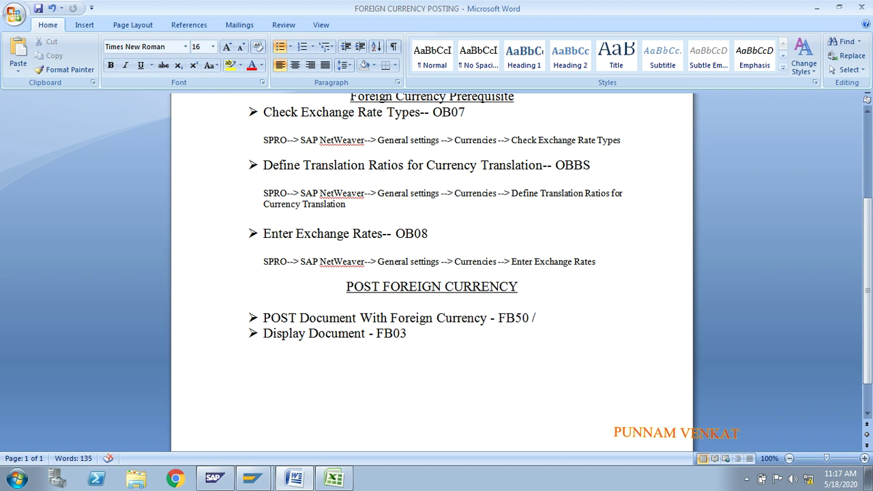
pyautogui.write('0FB60/FB7')
pyautogui.click(535, 318)
pyautogui.write('0')
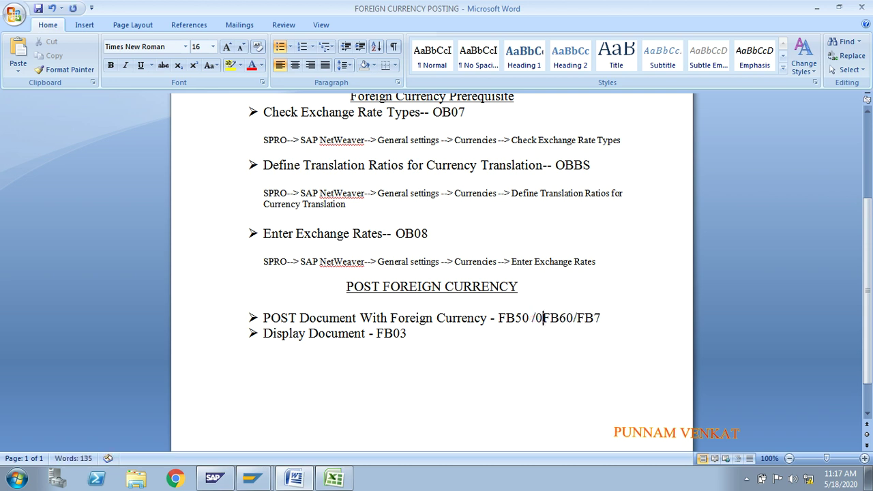
pyautogui.press('BackSpace')
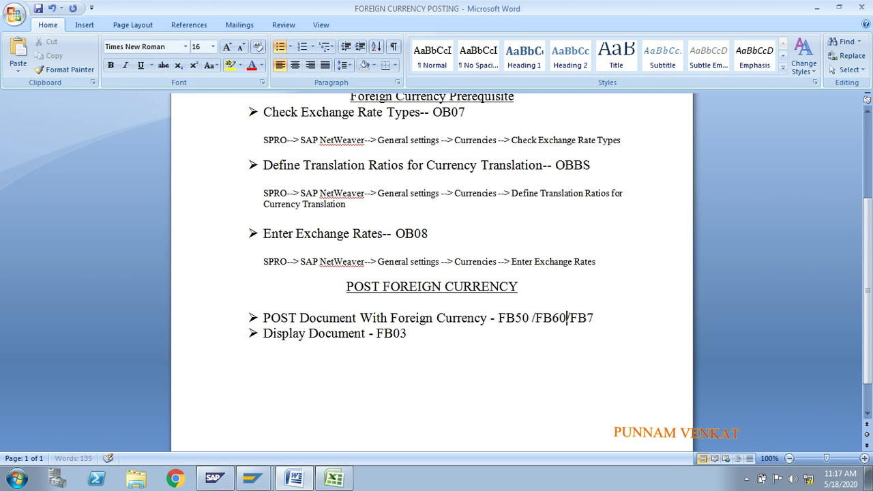
pyautogui.click(595, 318)
pyautogui.write('0')
pyautogui.moveTo(496, 327); pyautogui.dragTo(524, 326)
# Step: Switch from the Excel currency table back to the SAP Easy Access window
pyautogui.hotkey('alt', 'Tab')
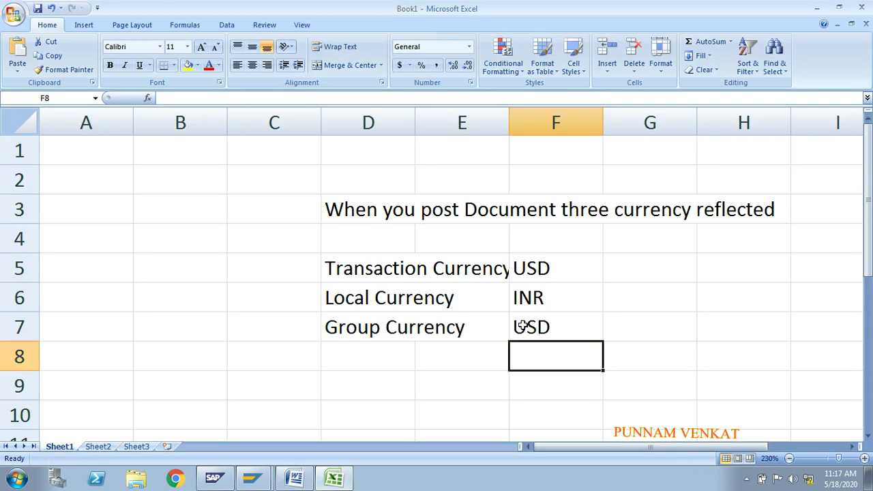
pyautogui.click(749, 482)
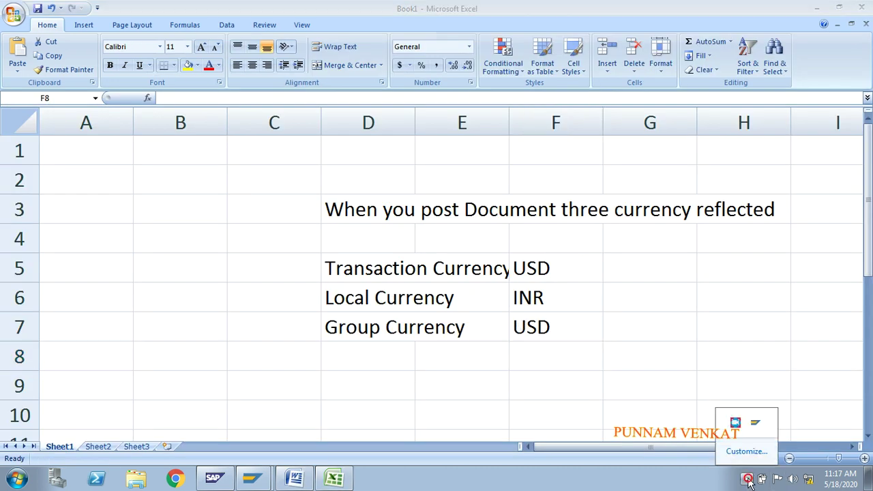
pyautogui.click(736, 429)
pyautogui.click(408, 328)
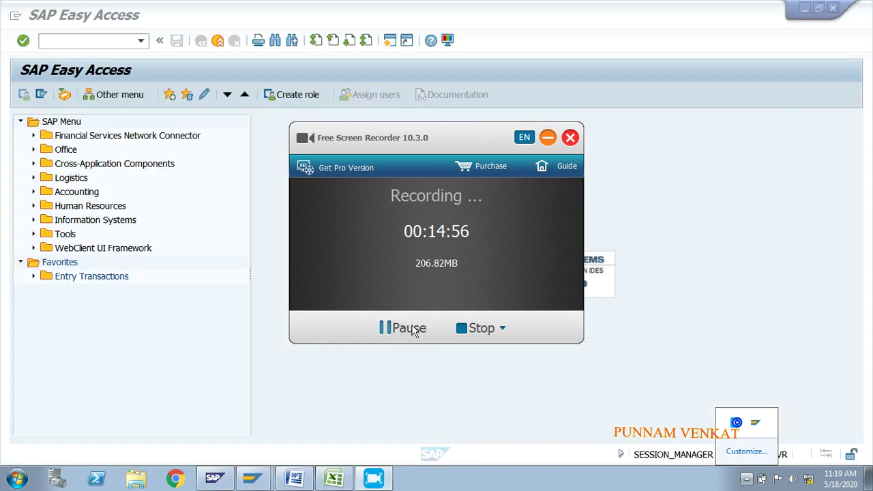
pyautogui.click(548, 137)
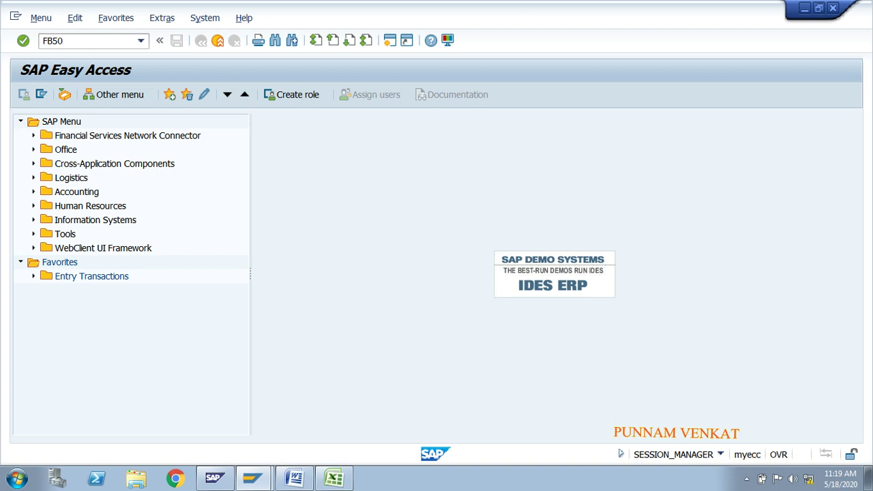
# Step: Start FB50 and copy the 18.05.2020 posting date into the Document Date
pyautogui.write('FB50')
pyautogui.press('Return')
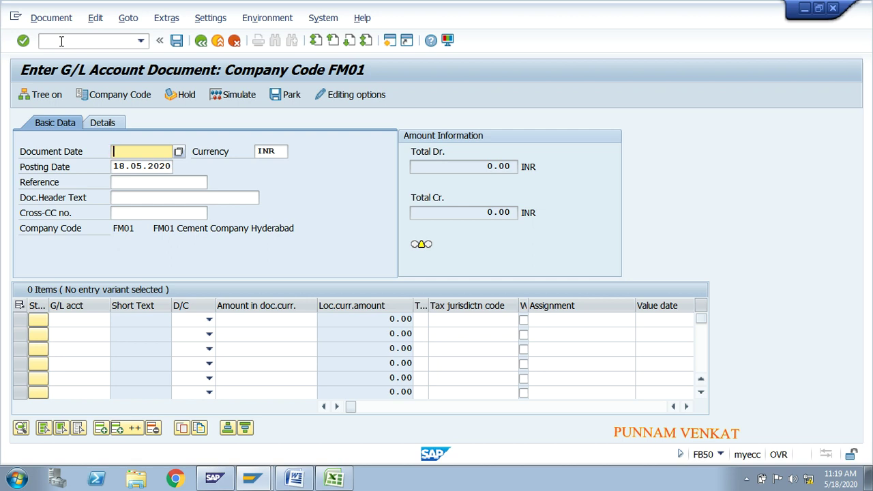
pyautogui.press('Tab')
pyautogui.press('Tab')
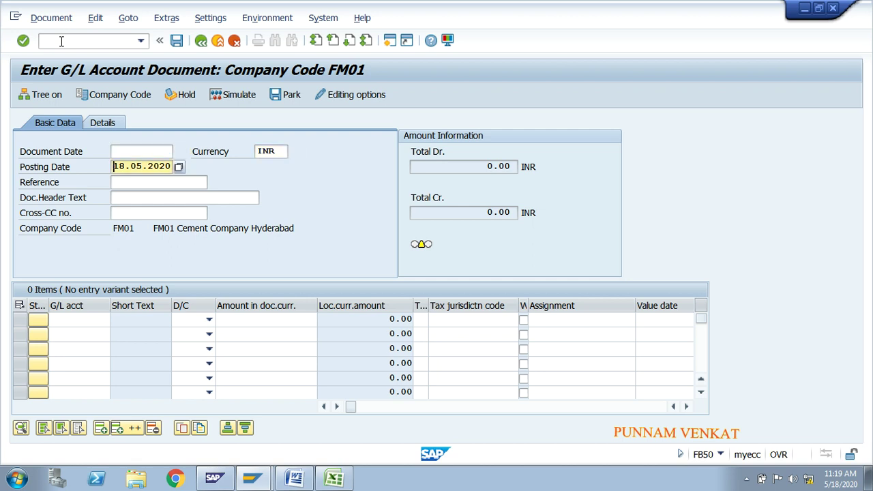
pyautogui.hotkey('shift', 'End')
pyautogui.hotkey('ctrl', 'c')
pyautogui.hotkey('shift', 'Tab')
pyautogui.hotkey('shift', 'Tab')
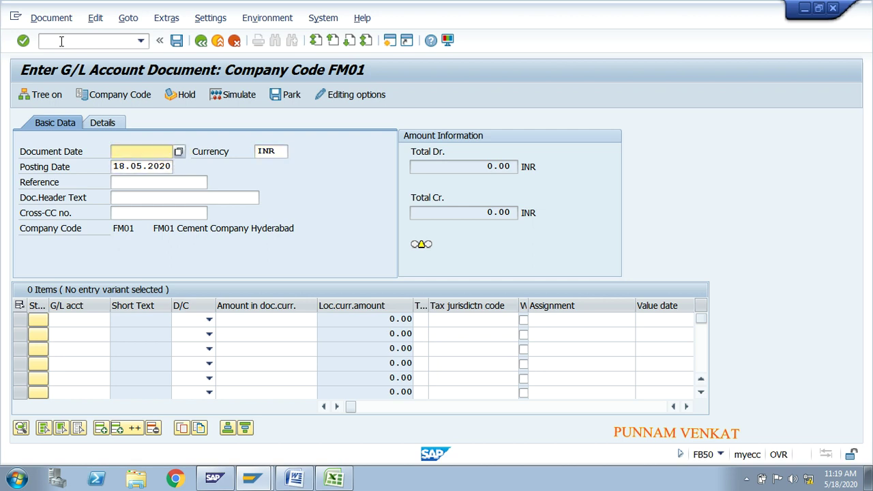
pyautogui.hotkey('ctrl', 'v')
# Step: Replace the INR document currency with USD American Dollar
pyautogui.press('Tab')
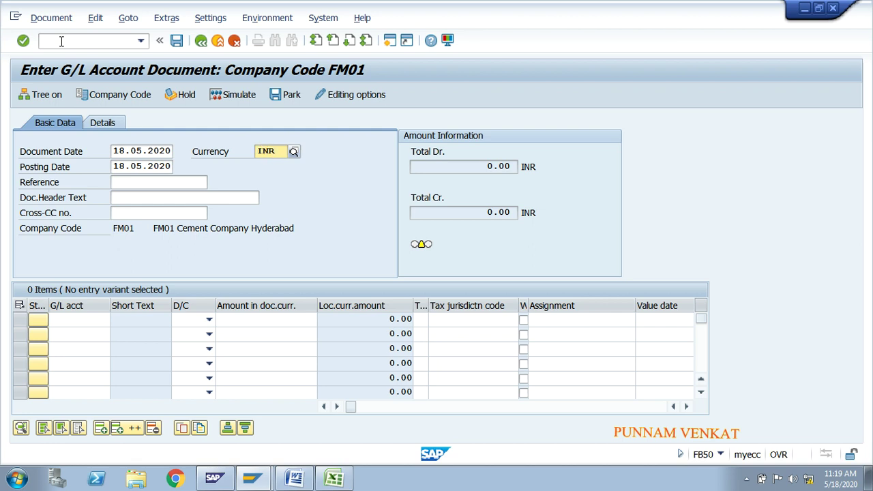
pyautogui.press('BackSpace')
pyautogui.press('BackSpace')
pyautogui.press('BackSpace')
pyautogui.write('USD')
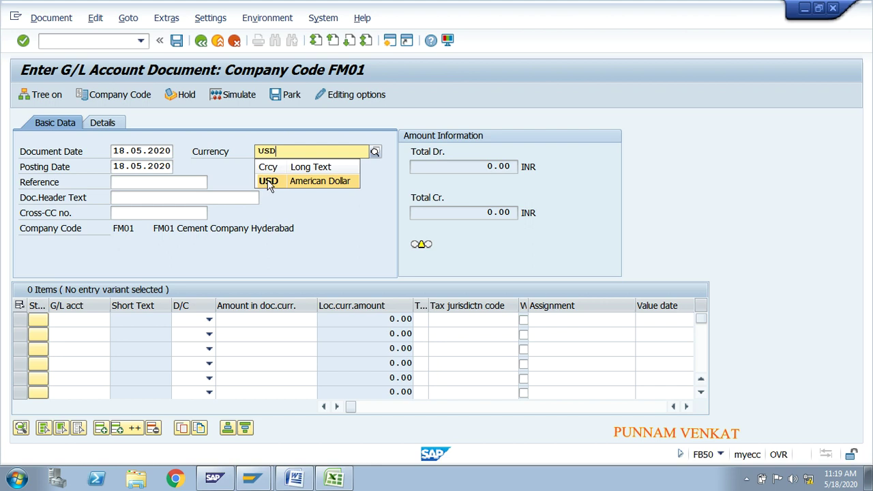
pyautogui.click(269, 181)
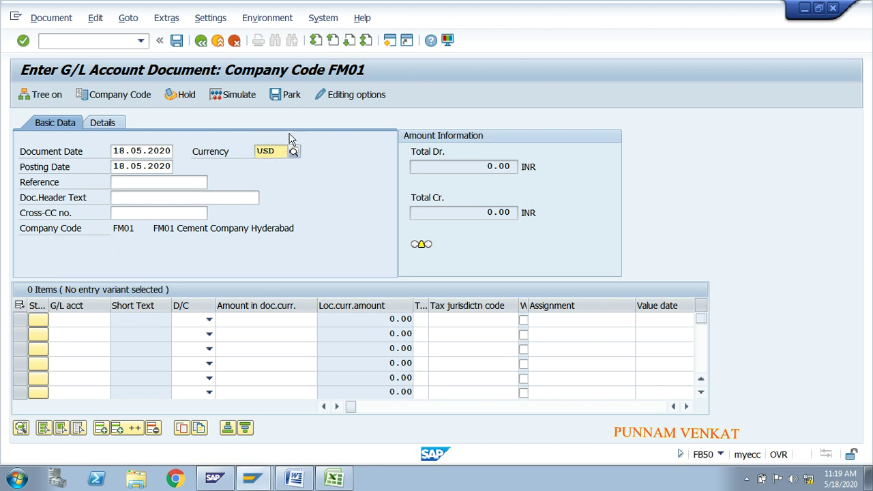
# Step: Review the Excel notes on transaction currency USD and local currency INR, then return to FB50
pyautogui.click(333, 479)
pyautogui.click(343, 305)
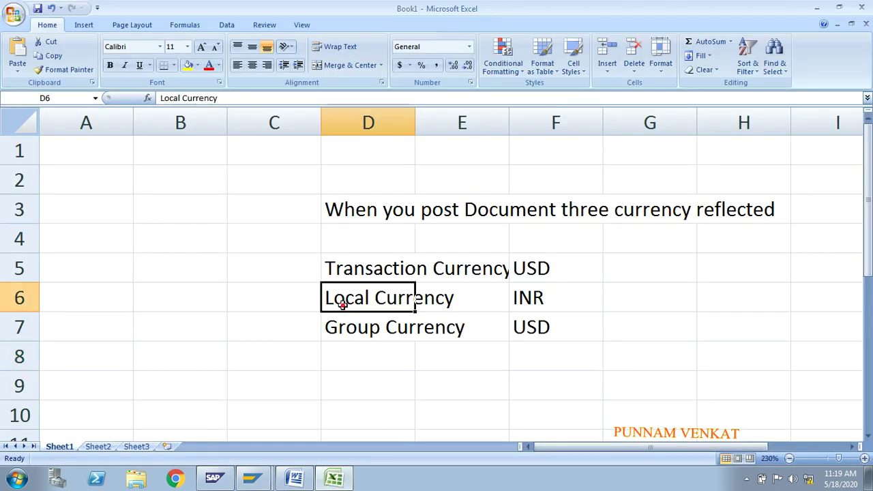
pyautogui.click(512, 300)
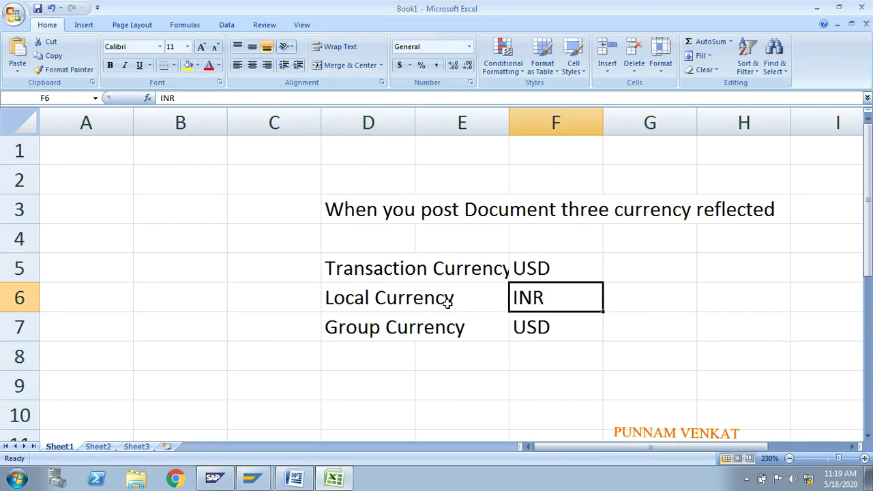
pyautogui.click(352, 273)
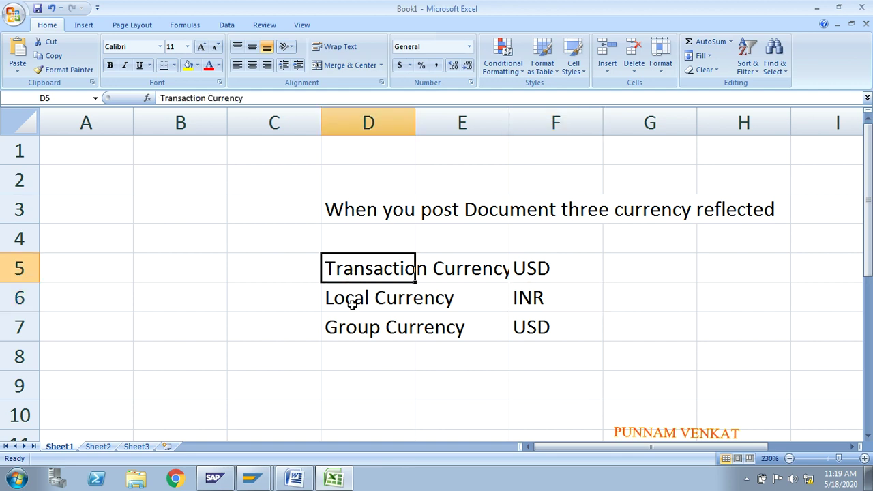
pyautogui.hotkey('alt', 'Tab')
pyautogui.hotkey('alt', 'Tab')
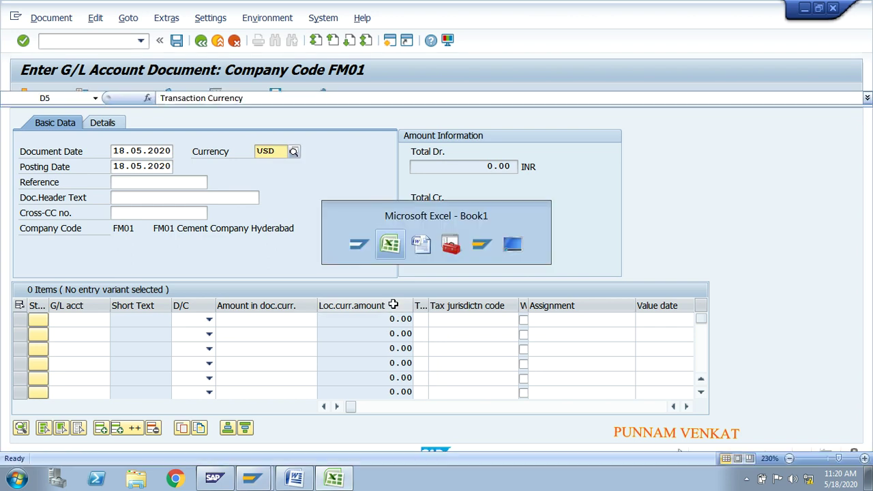
pyautogui.click(553, 276)
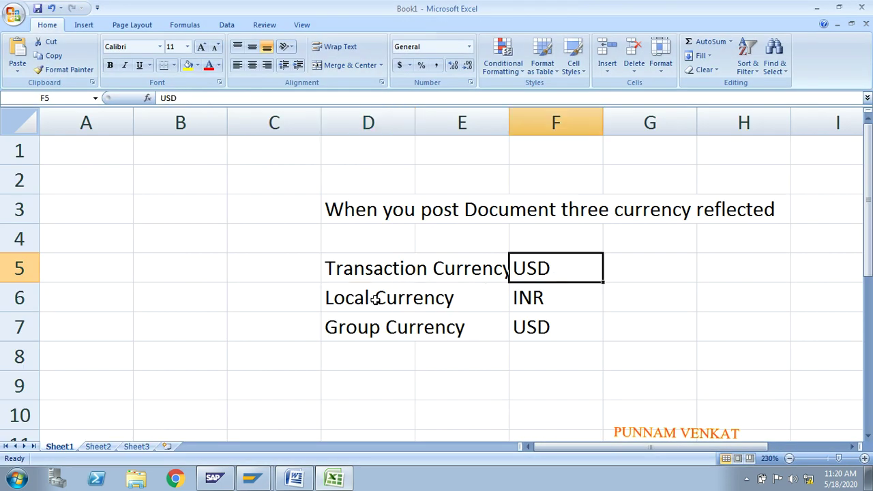
pyautogui.click(534, 306)
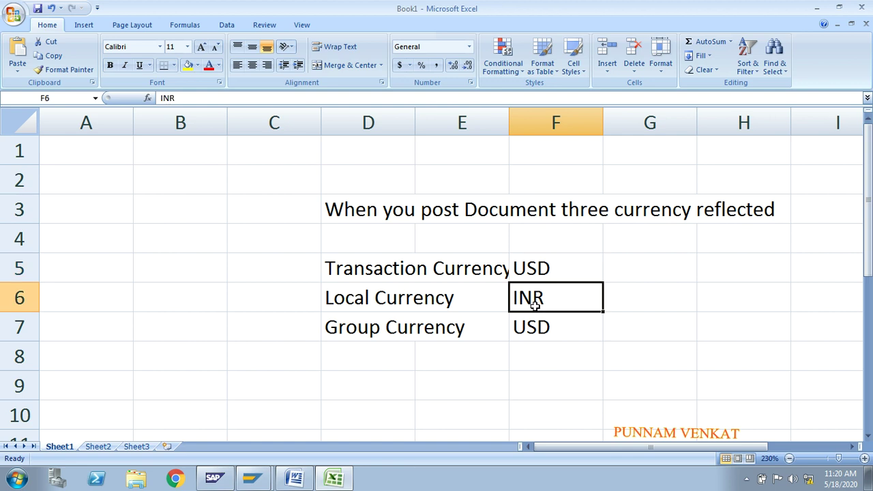
pyautogui.click(536, 268)
pyautogui.hotkey('alt', 'Tab')
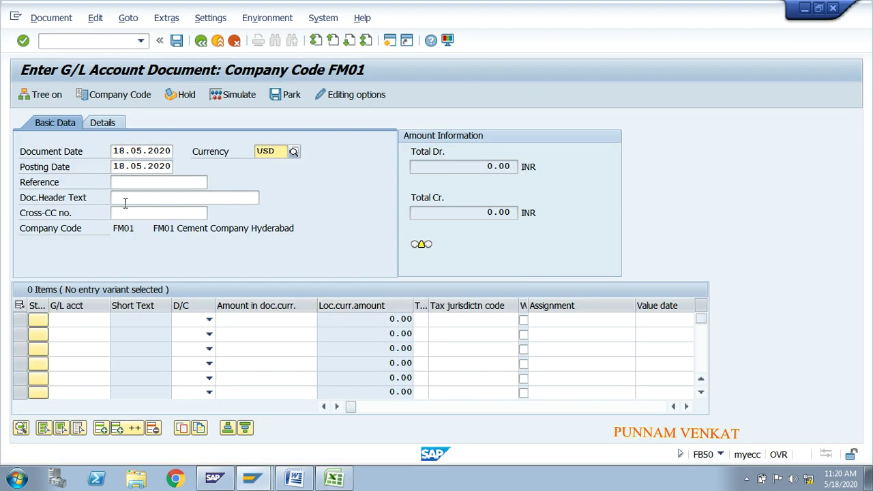
# Step: Enter GL POSTING as the document reference
pyautogui.click(134, 182)
pyautogui.write('GL POST')
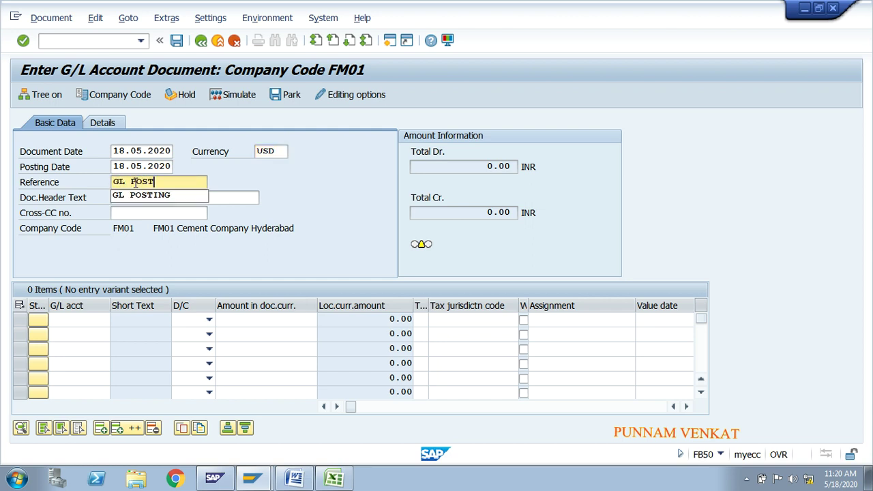
pyautogui.write('ING')
pyautogui.press('Tab')
pyautogui.press('Tab')
pyautogui.press('Tab')
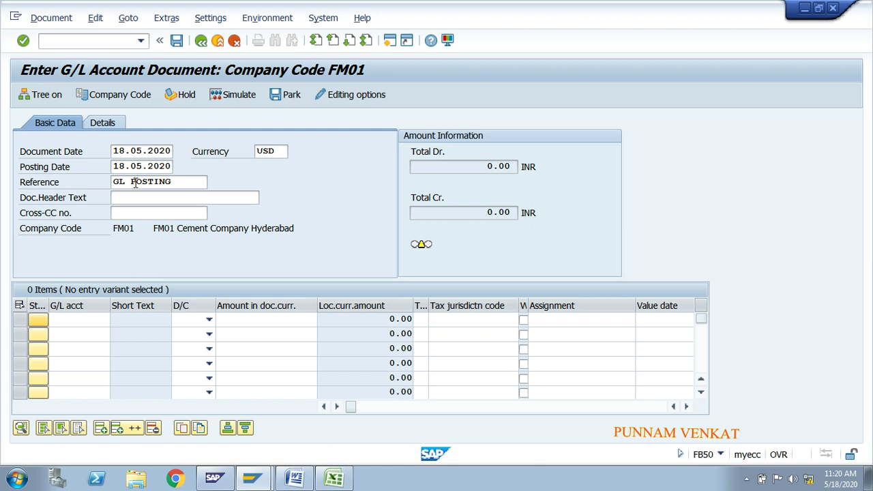
pyautogui.click(142, 203)
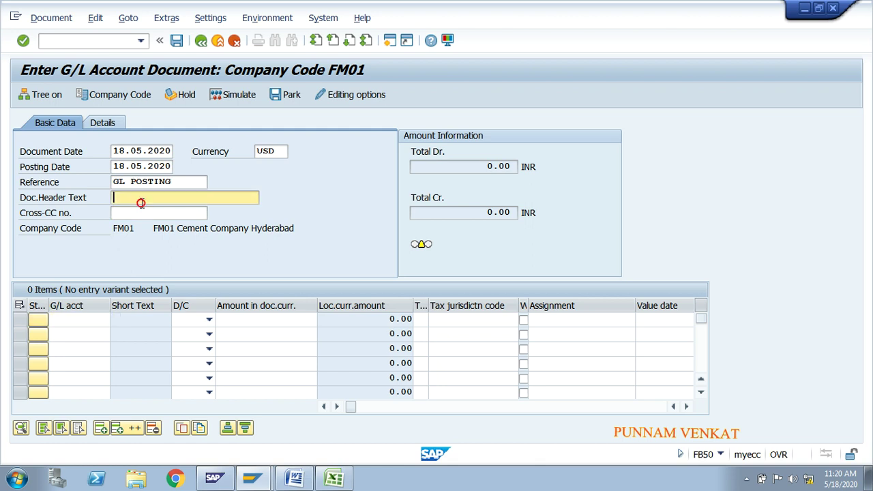
# Step: Add line one: Rent A/c 460001 as a debit of 10000
pyautogui.click(92, 317)
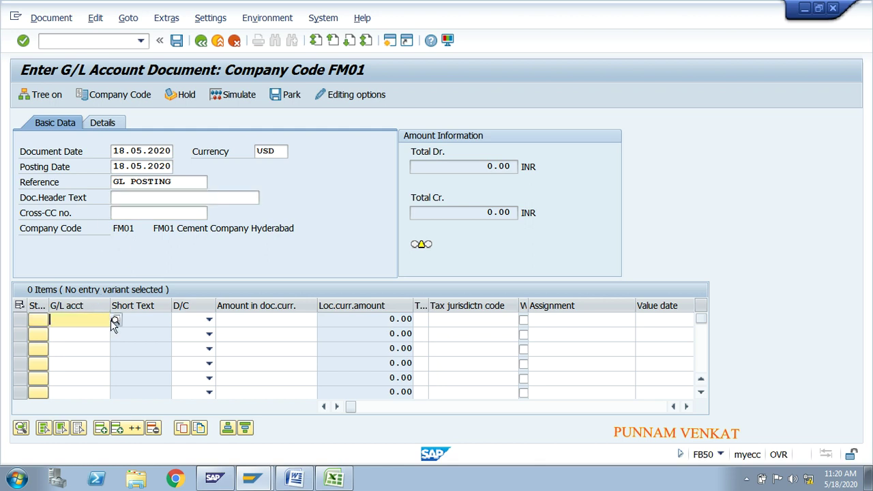
pyautogui.click(115, 320)
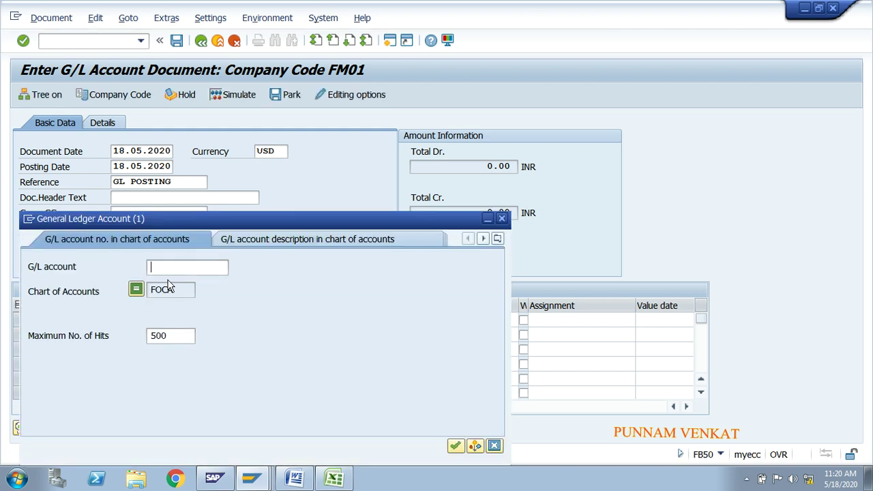
pyautogui.press('Return')
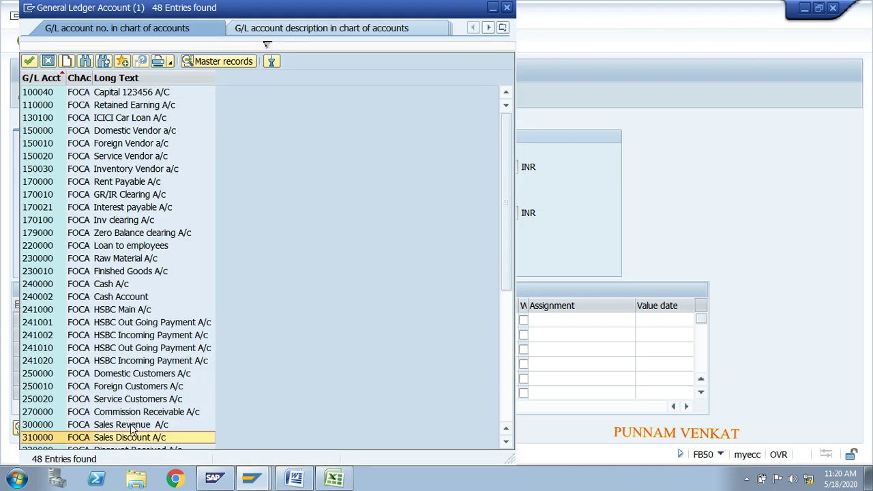
pyautogui.scroll(-5, 131, 427)
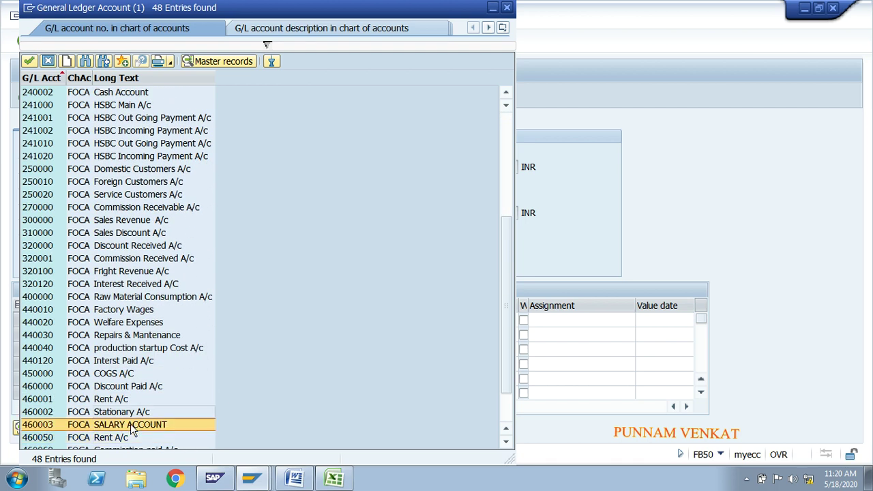
pyautogui.doubleClick(109, 401)
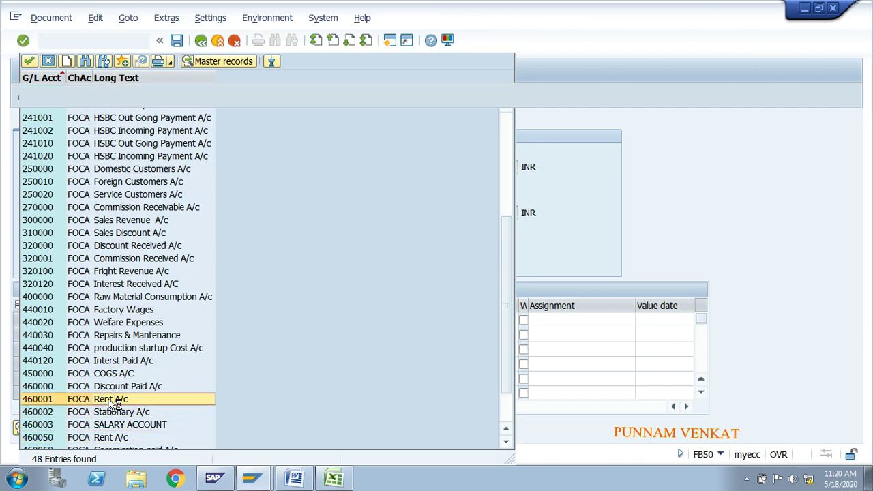
pyautogui.click(210, 320)
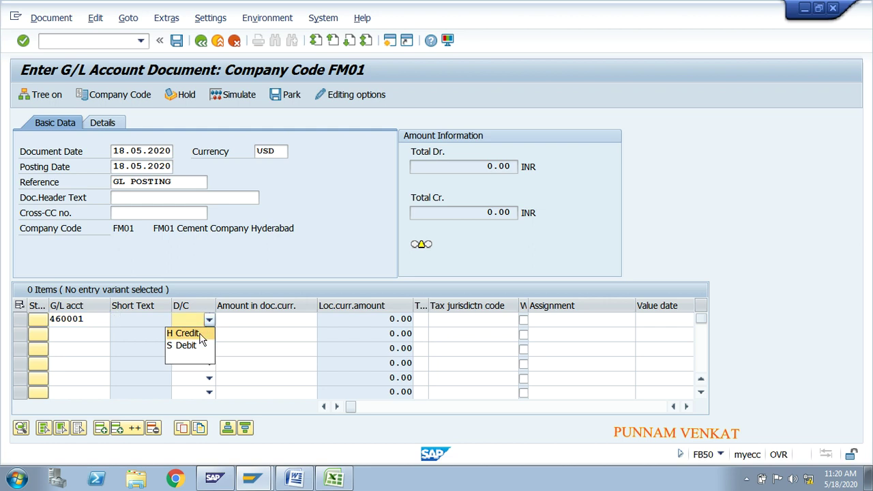
pyautogui.click(193, 345)
pyautogui.click(249, 318)
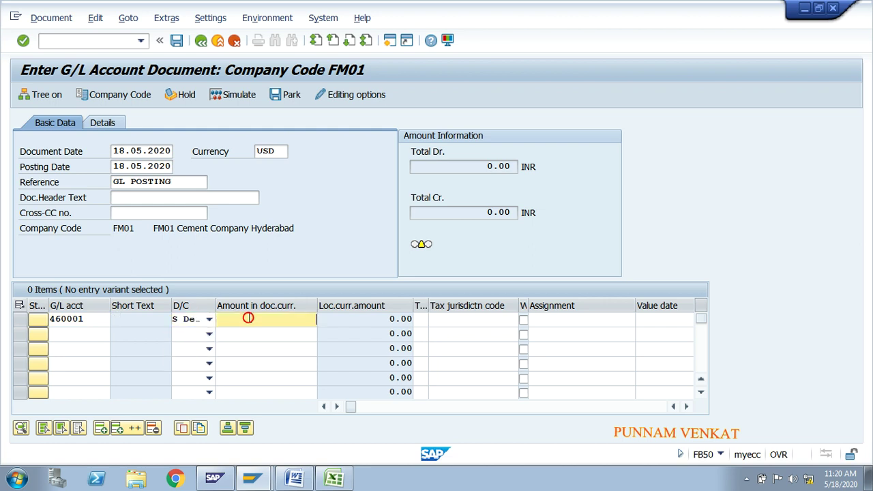
pyautogui.write('100')
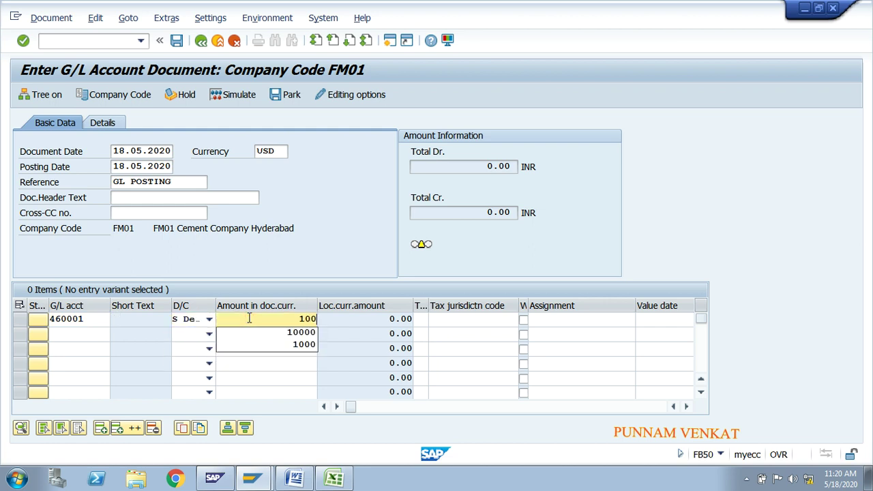
pyautogui.write('00')
pyautogui.press('Tab')
pyautogui.press('Tab')
pyautogui.press('Tab')
pyautogui.press('Tab')
pyautogui.press('Tab')
pyautogui.press('Tab')
pyautogui.press('Tab')
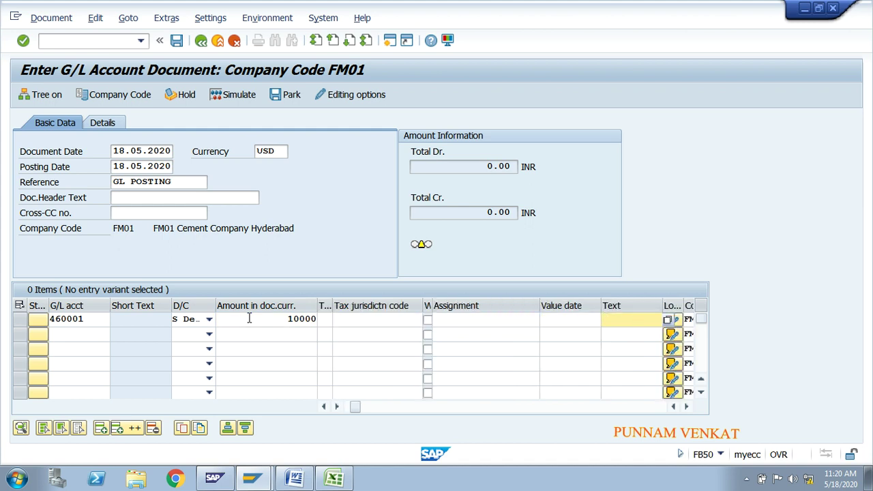
# Step: Assign line one business area FHYD and profit center 1000
pyautogui.press('Tab')
pyautogui.press('Tab')
pyautogui.hotkey('shift', 'Tab')
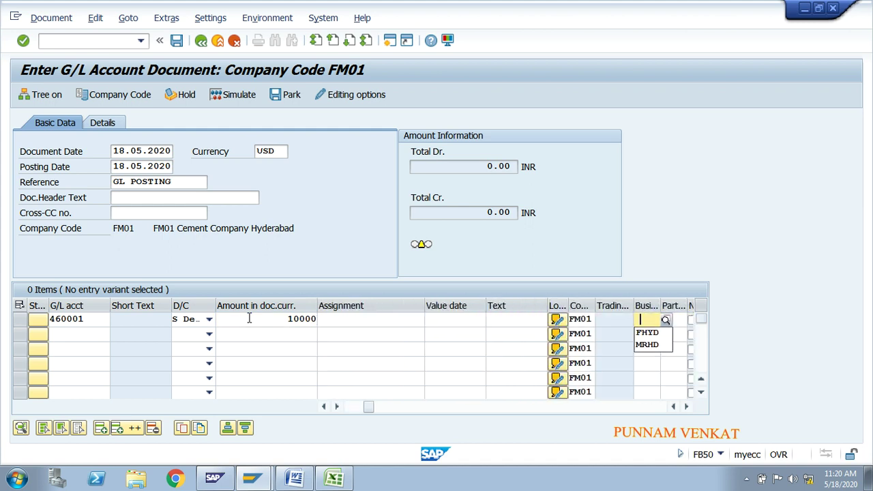
pyautogui.press('Down')
pyautogui.press('Return')
pyautogui.press('Tab')
pyautogui.press('Tab')
pyautogui.press('Tab')
pyautogui.press('Tab')
pyautogui.press('Tab')
pyautogui.press('Tab')
pyautogui.press('Tab')
pyautogui.press('Tab')
pyautogui.press('Tab')
pyautogui.press('Tab')
pyautogui.press('Tab')
pyautogui.press('Tab')
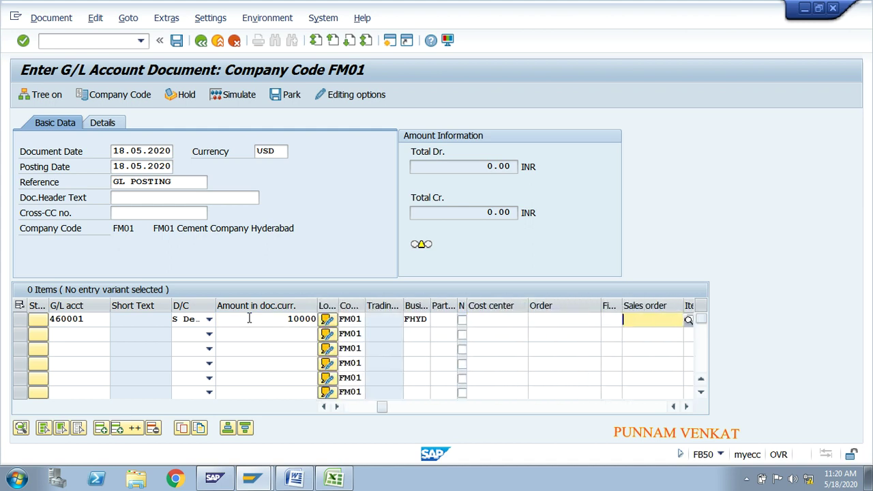
pyautogui.press('Down')
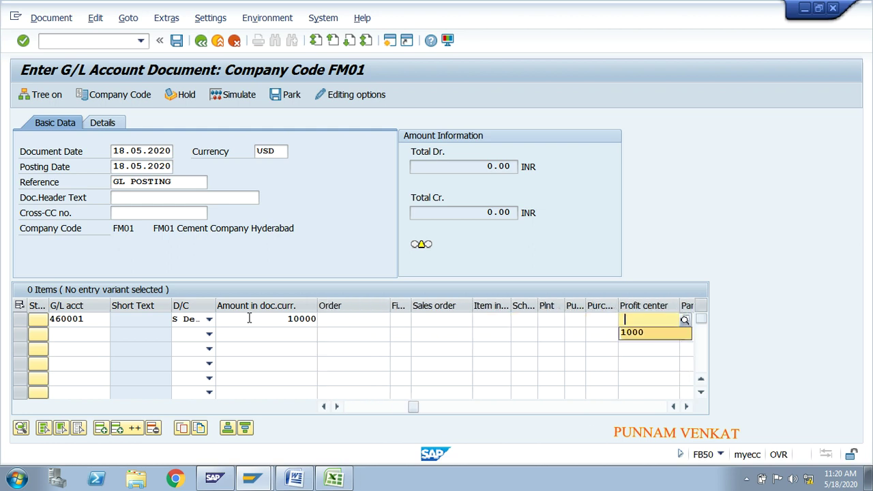
pyautogui.press('Return')
pyautogui.press('Tab')
pyautogui.press('Tab')
pyautogui.press('Tab')
pyautogui.press('Tab')
pyautogui.press('Tab')
pyautogui.press('Tab')
pyautogui.press('Tab')
pyautogui.press('Tab')
pyautogui.press('Tab')
pyautogui.press('Tab')
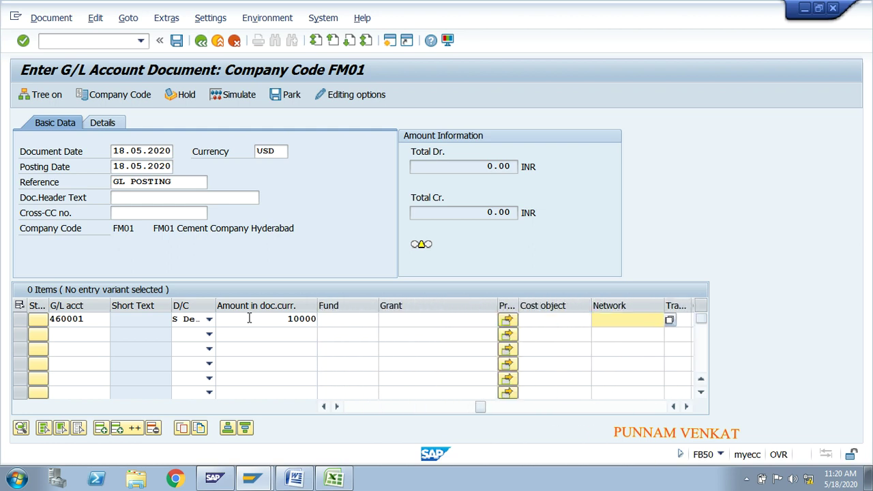
# Step: Add line two: Cash A/c 240000 as a credit of 10000, balancing the document
pyautogui.click(80, 334)
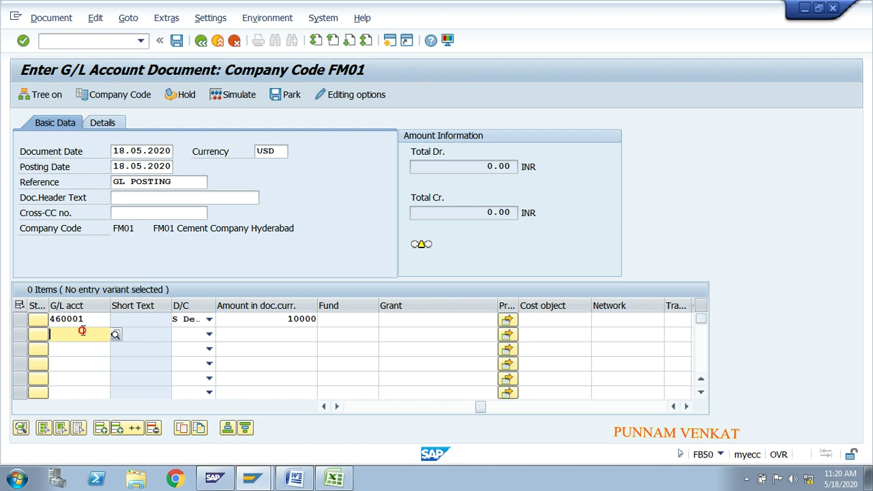
pyautogui.click(115, 336)
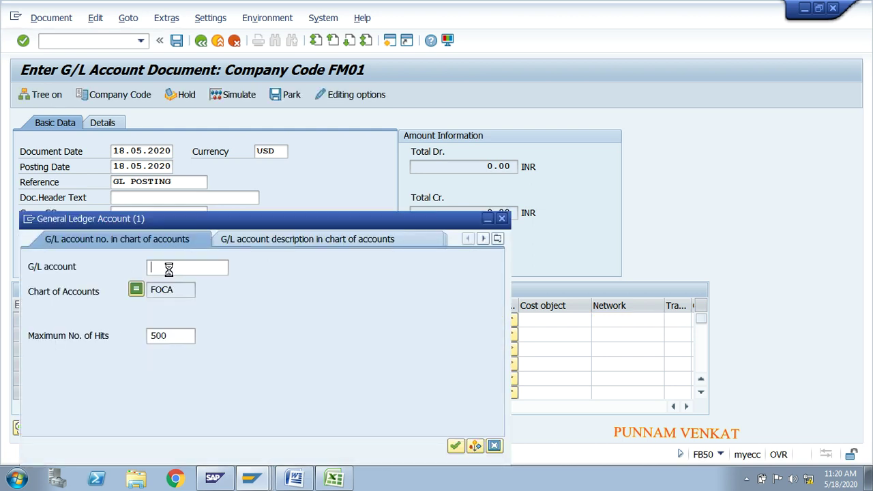
pyautogui.press('Return')
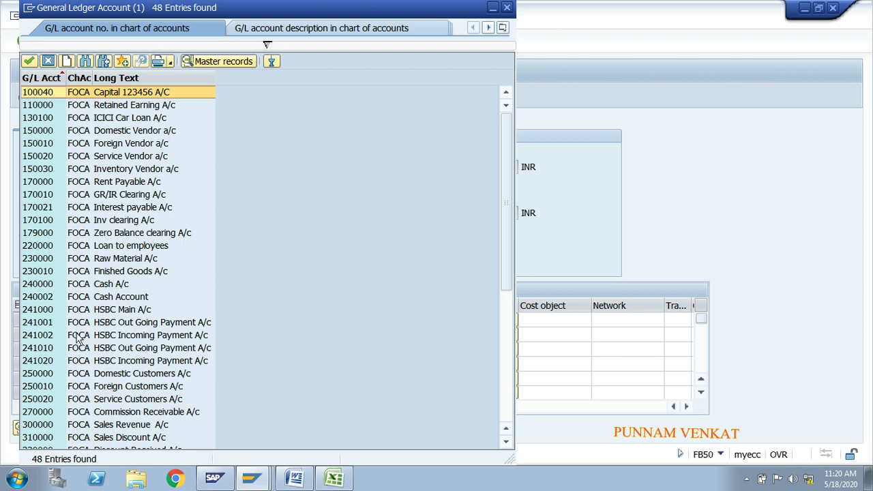
pyautogui.doubleClick(102, 287)
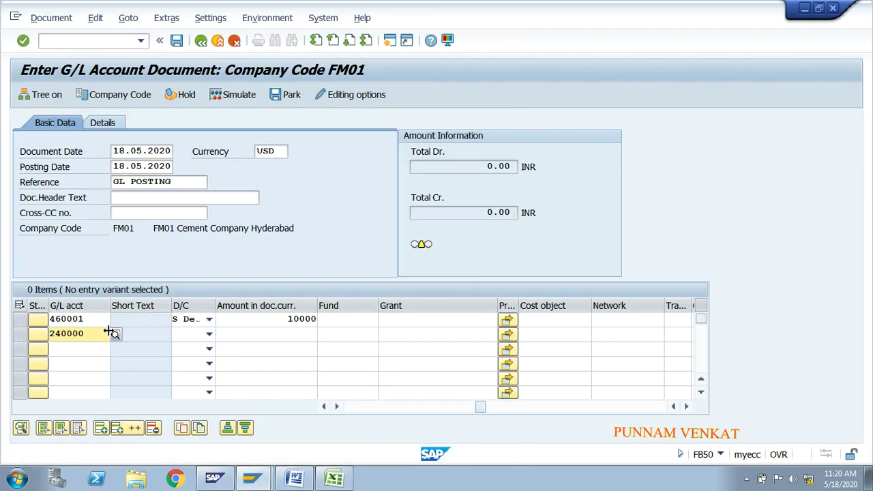
pyautogui.click(209, 334)
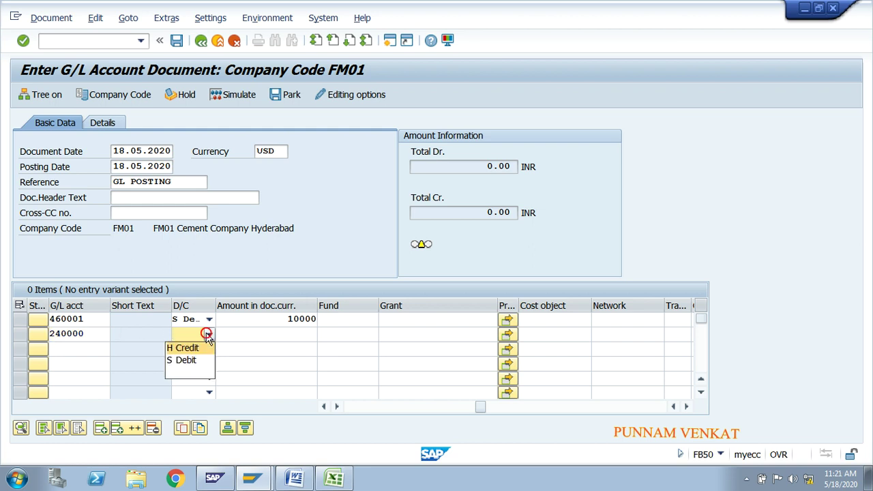
pyautogui.click(184, 348)
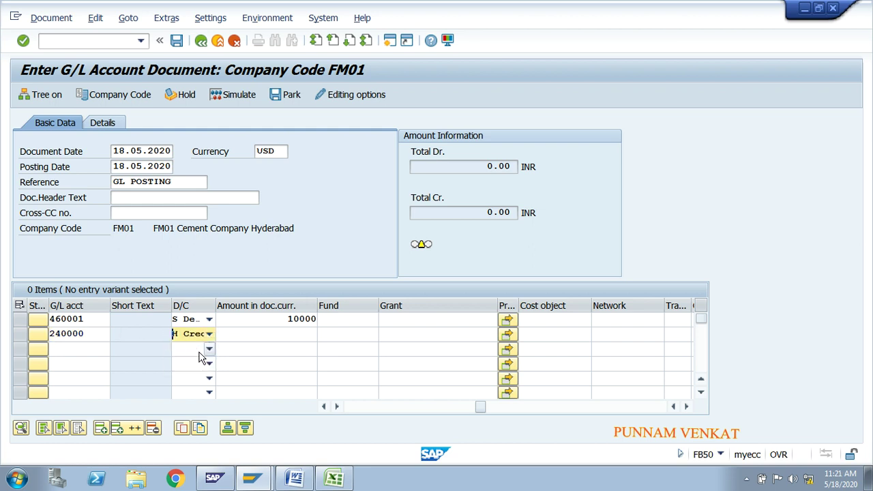
pyautogui.click(274, 332)
pyautogui.write('10000')
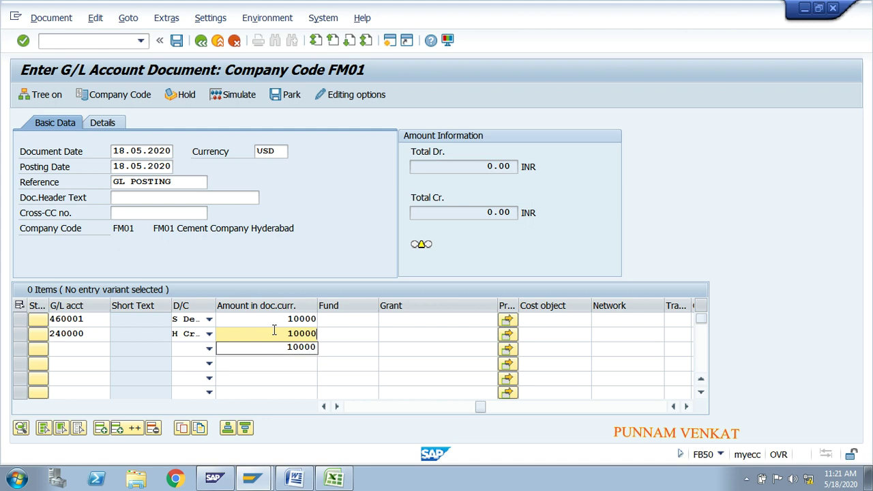
pyautogui.press('Return')
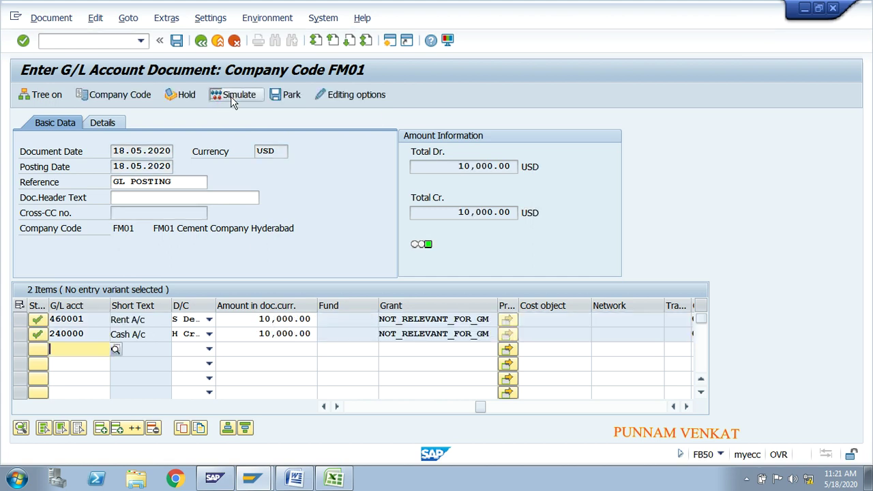
# Step: Simulate and post the document, saved as 100000010 in FM01
pyautogui.click(233, 98)
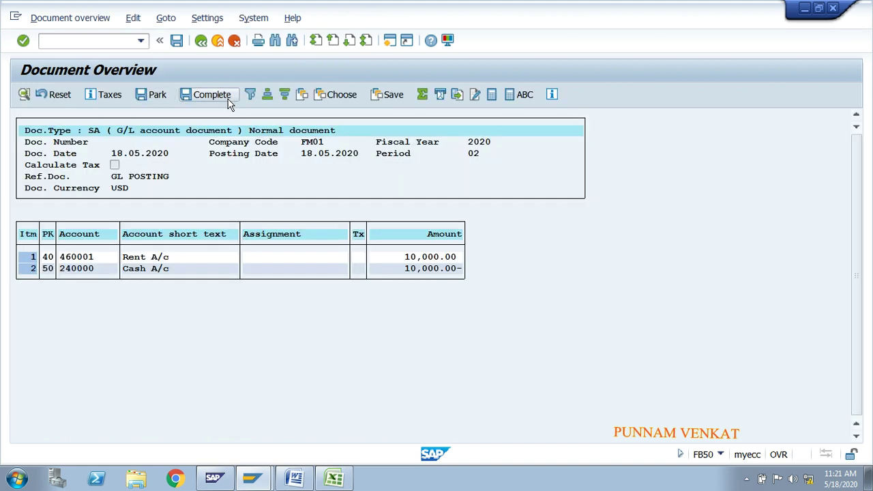
pyautogui.click(177, 42)
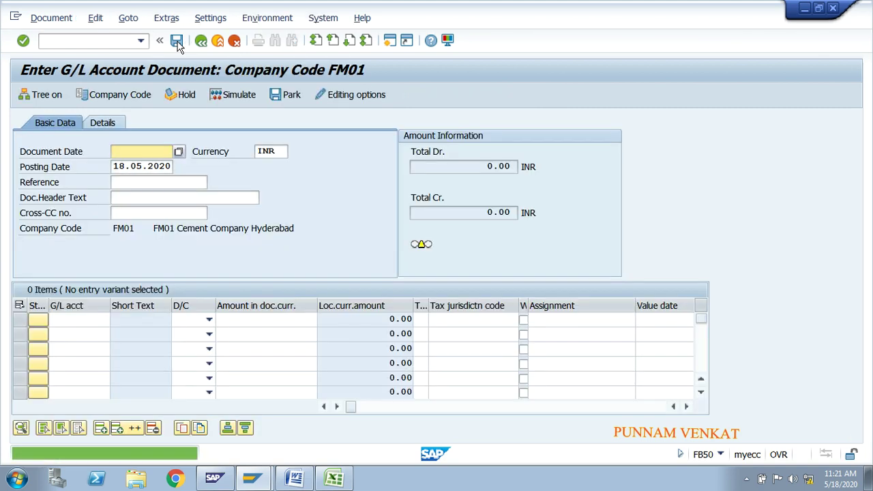
pyautogui.click(60, 24)
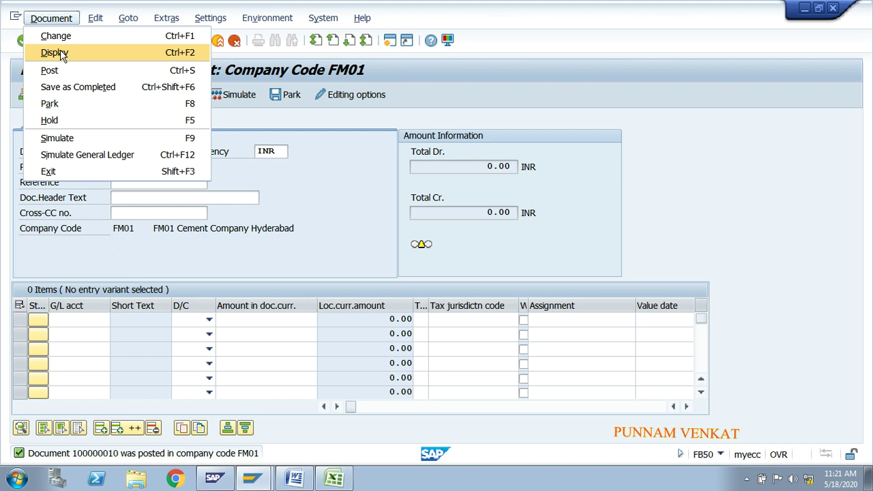
# Step: Check the Display Document - FB03 note in Word, then return to SAP
pyautogui.click(295, 478)
pyautogui.moveTo(409, 333); pyautogui.dragTo(377, 335)
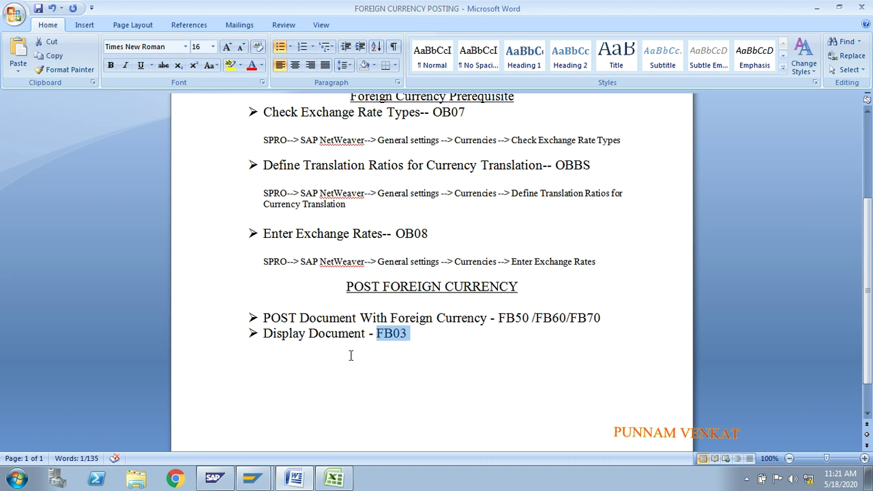
pyautogui.hotkey('alt', 'Tab')
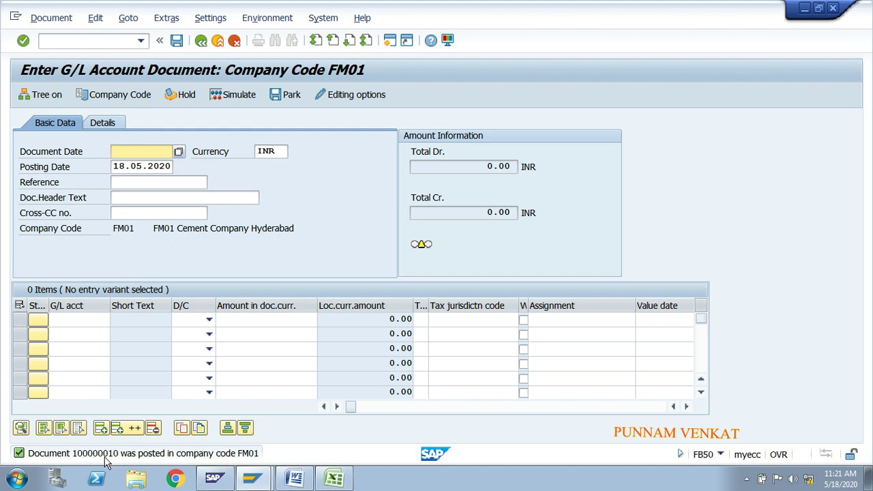
# Step: Leave FB50 with /N and display document 100000010, FM01, 2020 in FB03
pyautogui.click(77, 43)
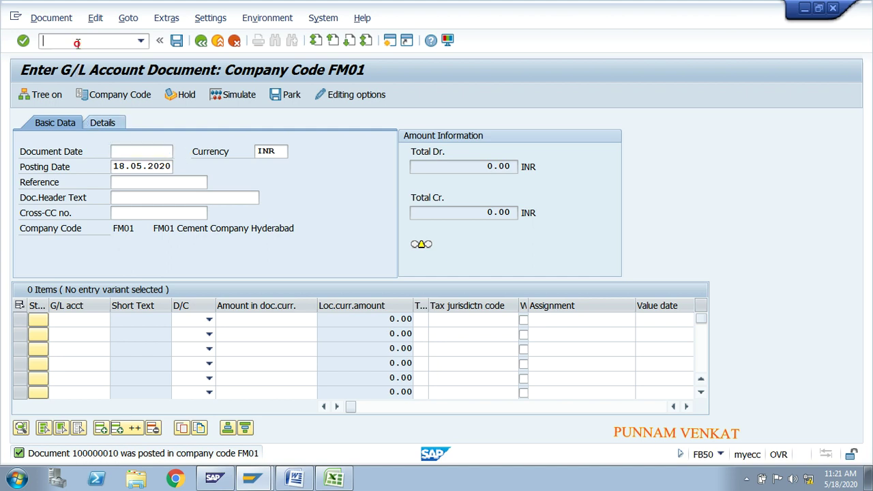
pyautogui.write('/N')
pyautogui.press('Return')
pyautogui.write('FB03')
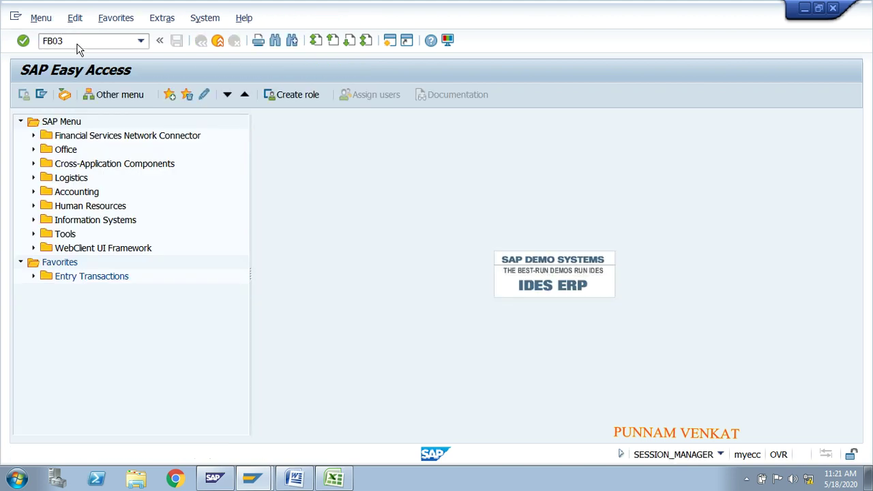
pyautogui.press('Return')
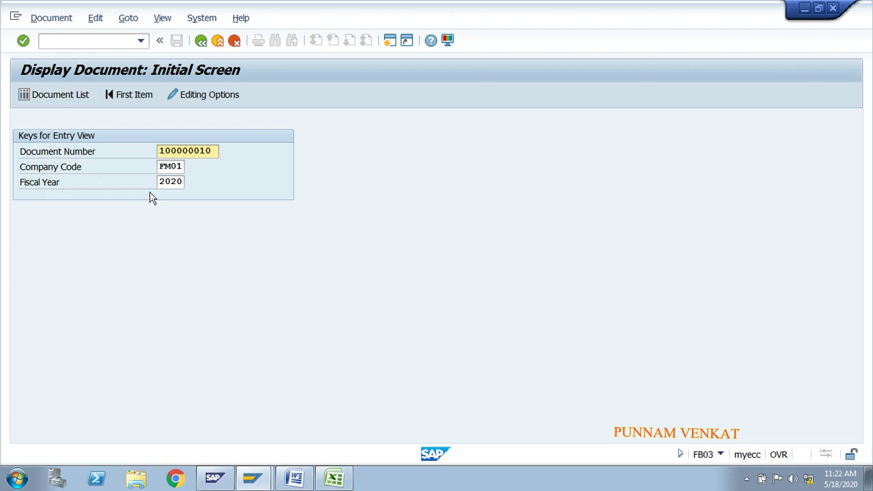
pyautogui.press('Return')
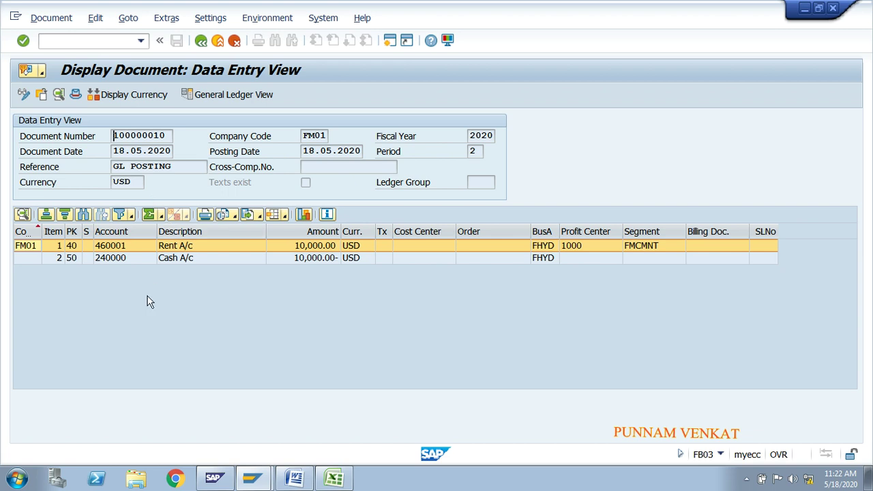
# Step: Review the Rent and Cash line items, then show amounts in local currency (760,000.00 INR)
pyautogui.click(171, 261)
pyautogui.click(73, 246)
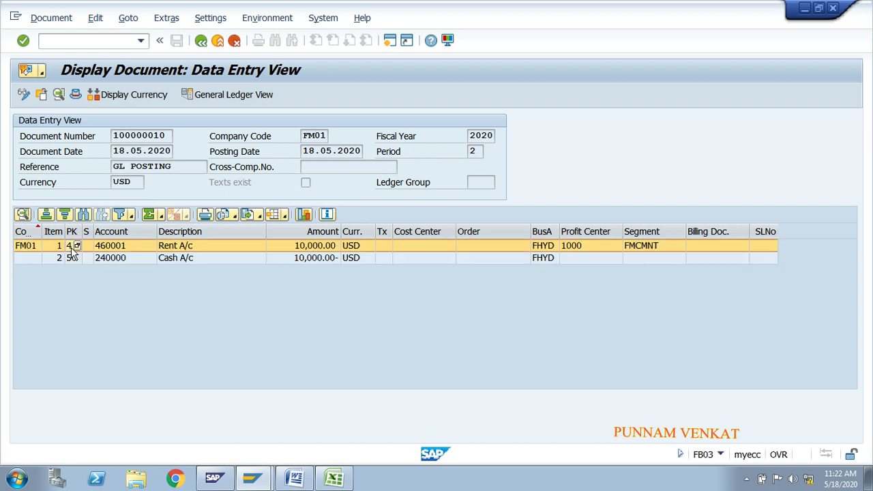
pyautogui.click(73, 259)
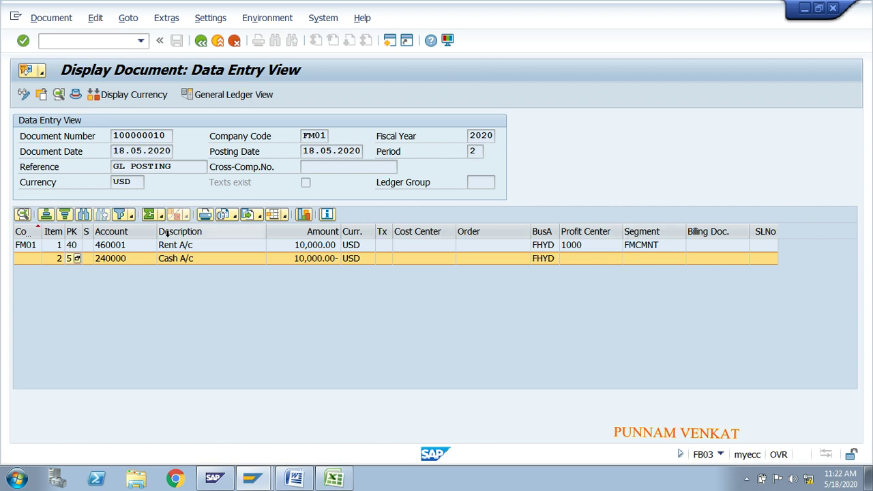
pyautogui.click(120, 96)
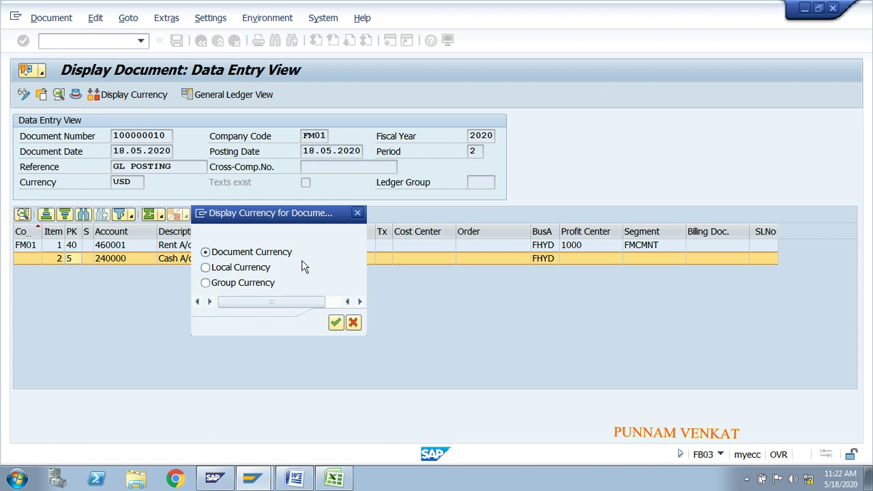
pyautogui.moveTo(279, 208); pyautogui.dragTo(221, 102)
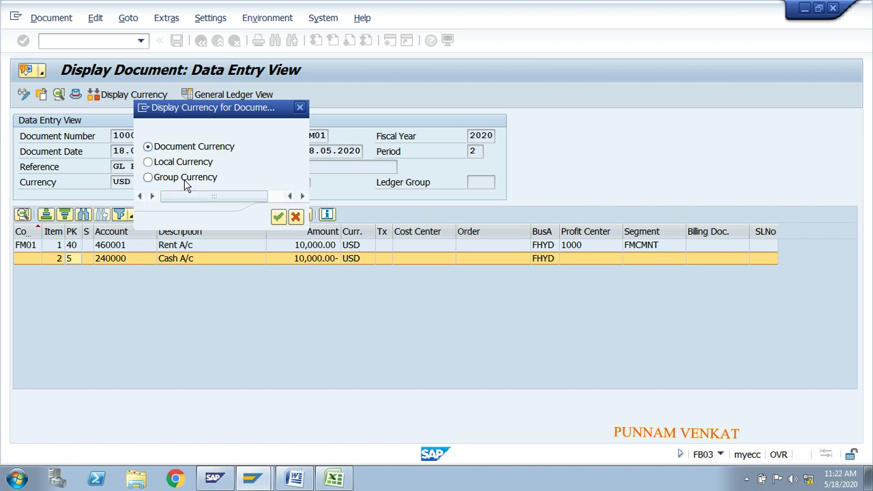
pyautogui.click(170, 165)
pyautogui.click(278, 216)
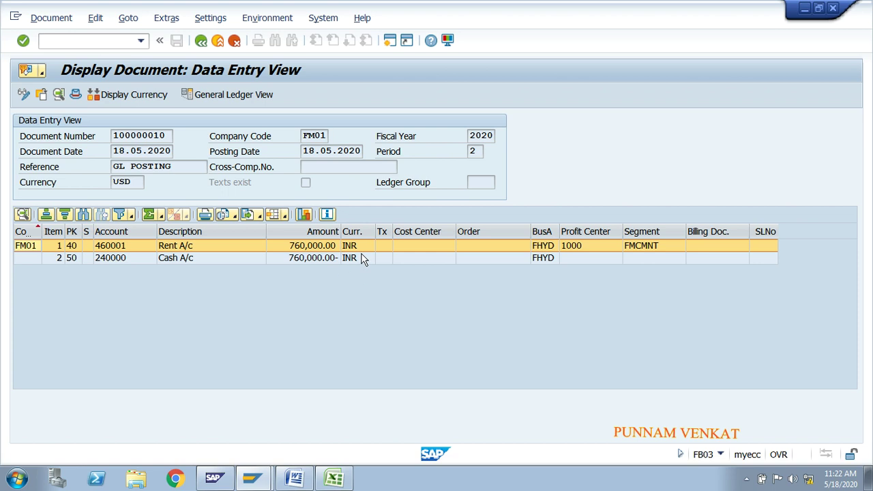
# Step: Show the amounts in group currency, then restore document currency
pyautogui.click(118, 99)
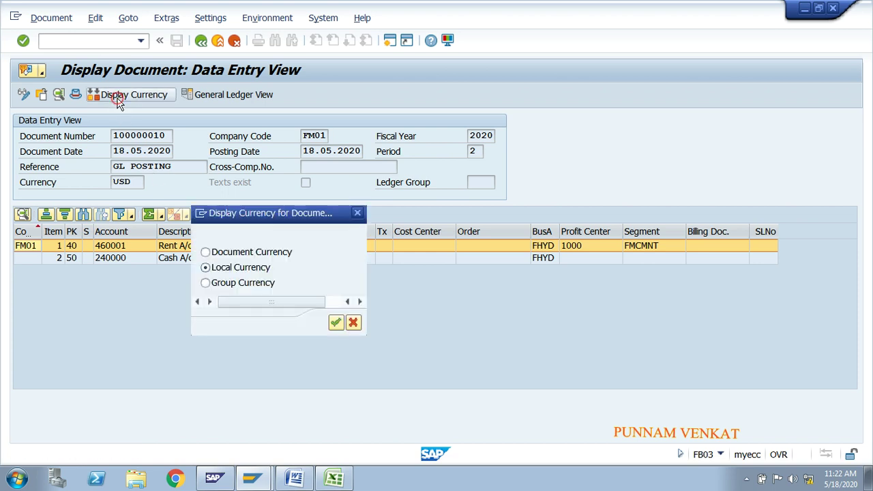
pyautogui.click(225, 285)
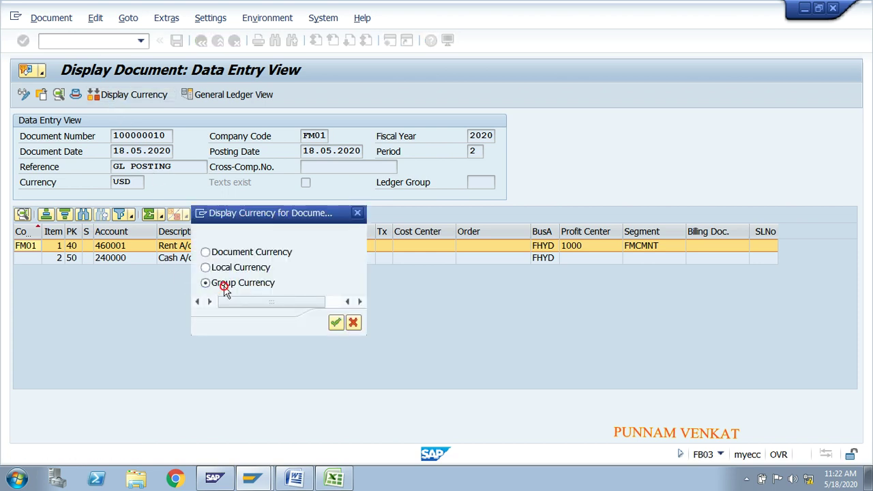
pyautogui.click(335, 326)
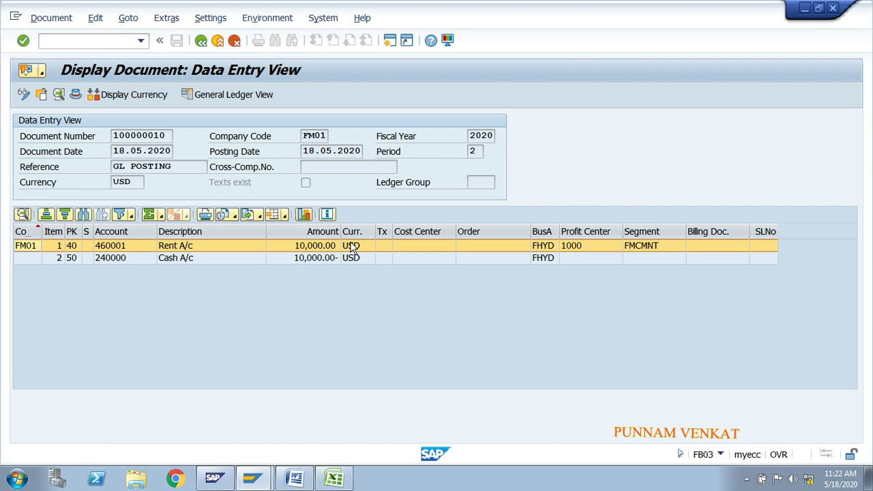
pyautogui.click(146, 100)
pyautogui.click(206, 252)
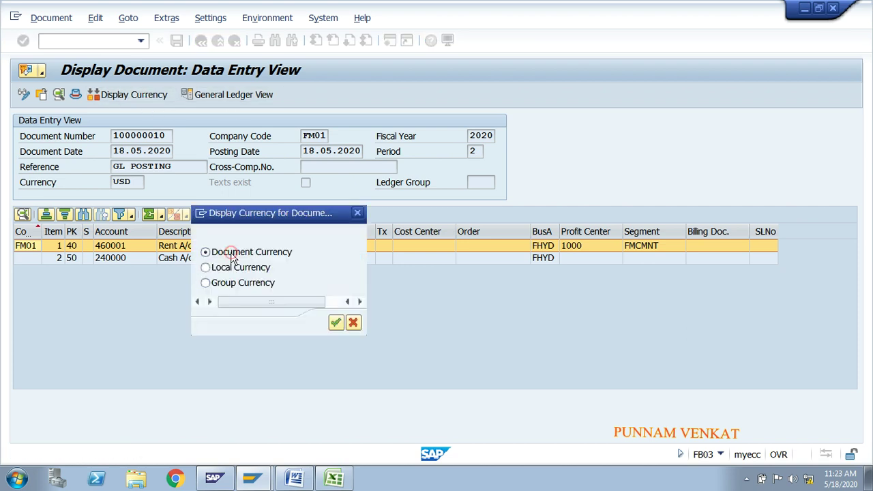
pyautogui.click(333, 324)
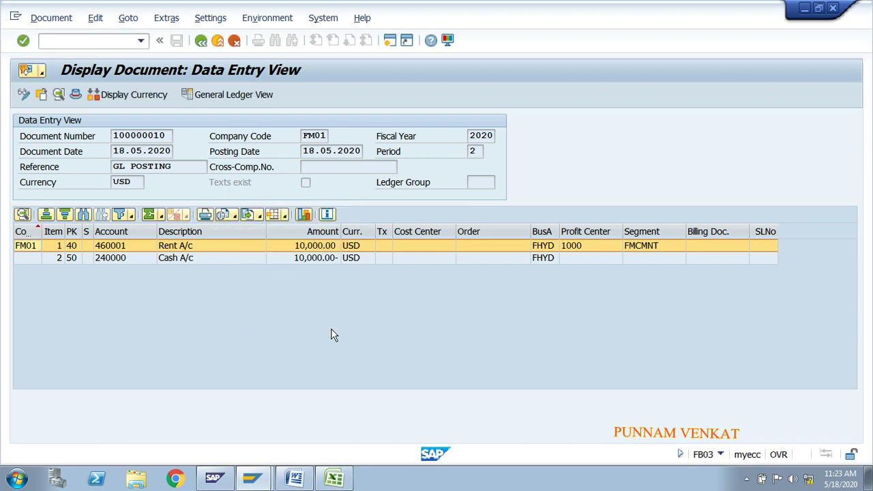
# Step: Return to the Excel currency summary and the Word foreign currency notes
pyautogui.click(334, 480)
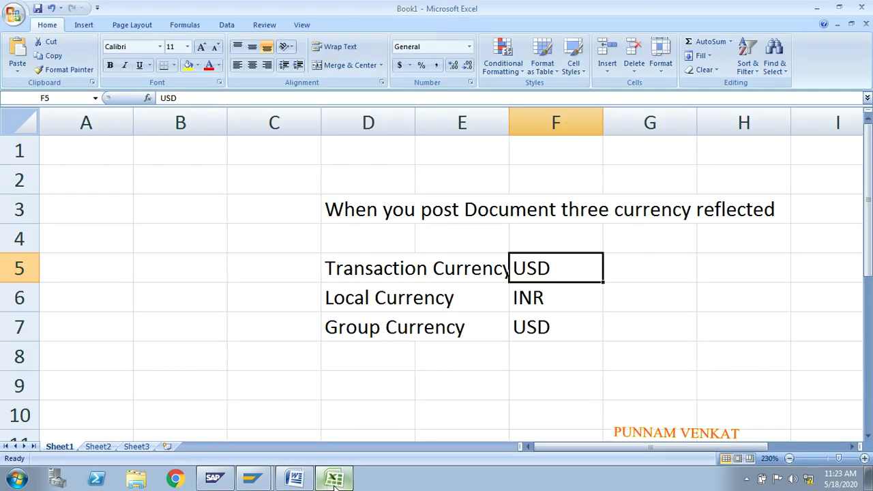
pyautogui.click(298, 481)
pyautogui.click(303, 375)
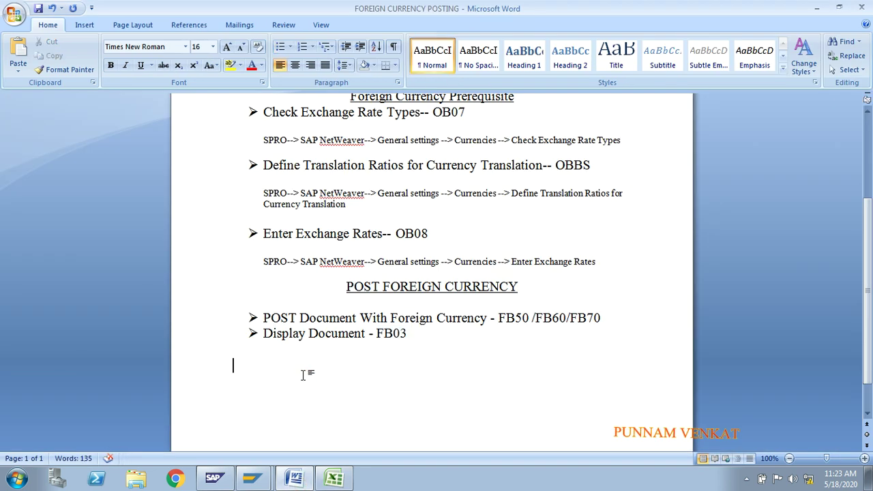
pyautogui.hotkey('ctrl', 'Home')
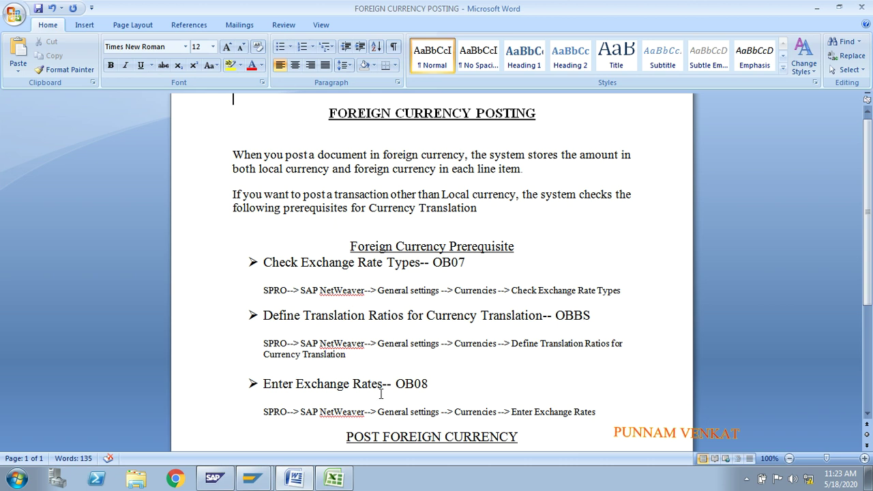
pyautogui.moveTo(438, 385); pyautogui.dragTo(304, 270)
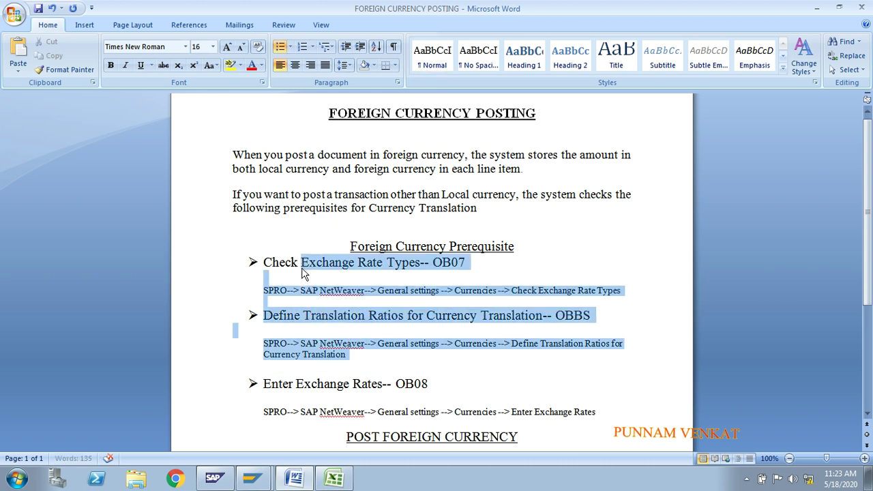
pyautogui.click(365, 291)
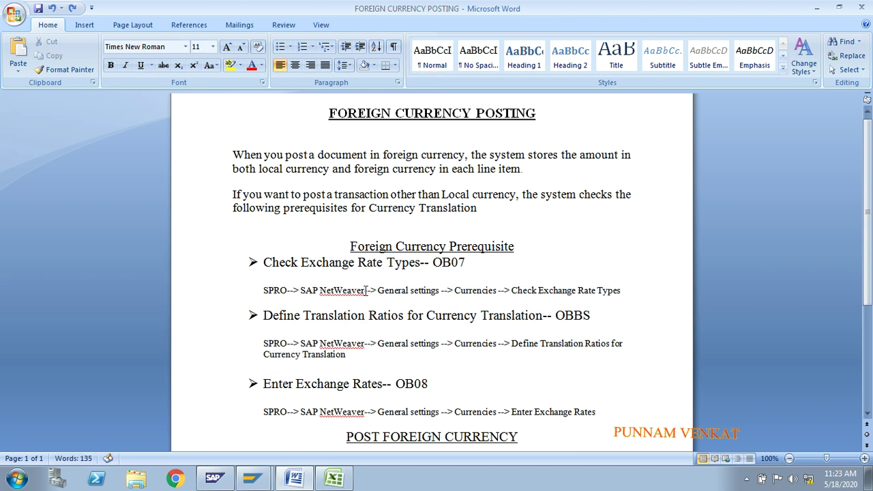
pyautogui.scroll(-3, 866, 273)
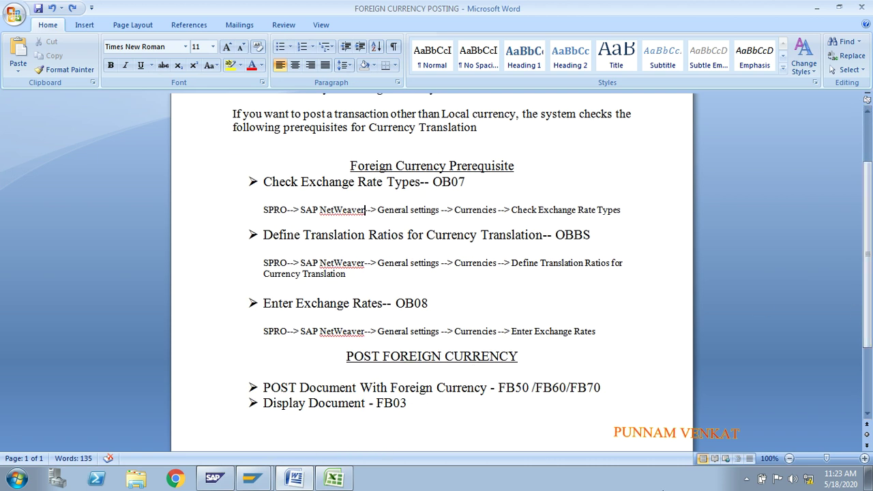
pyautogui.click(746, 479)
pyautogui.click(747, 479)
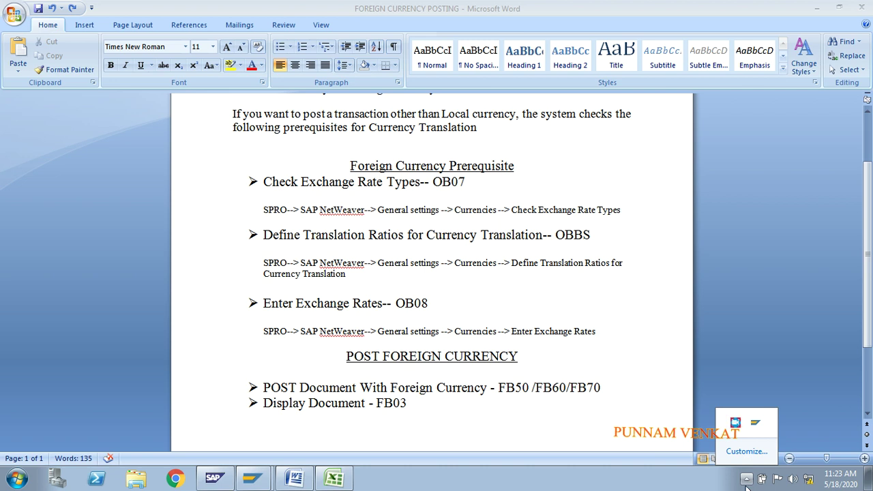
pyautogui.click(737, 426)
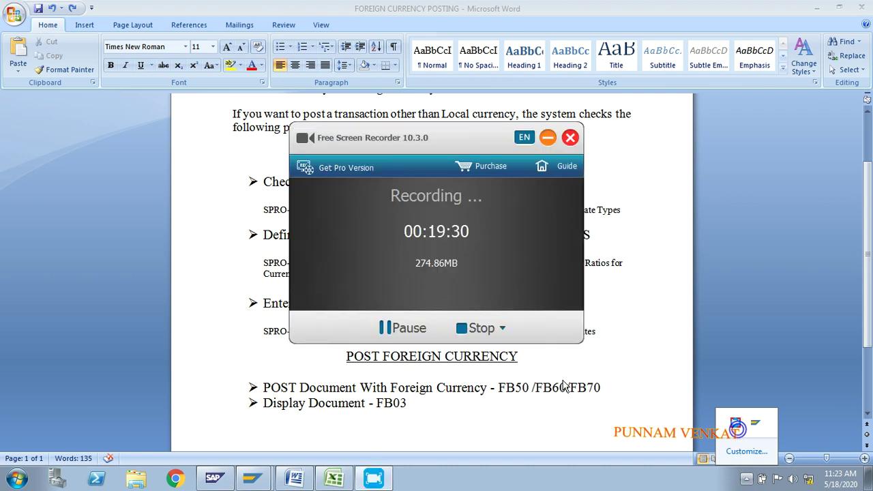